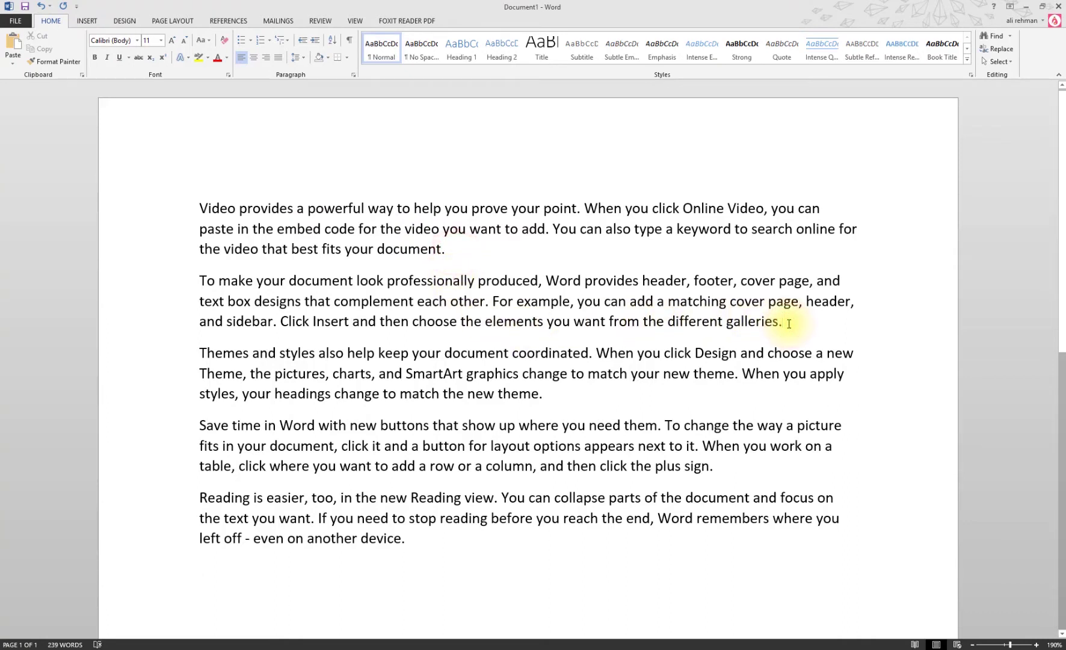
Step: Insert an empty line after the second paragraph, the one ending in 'galleries.'
key("Return")
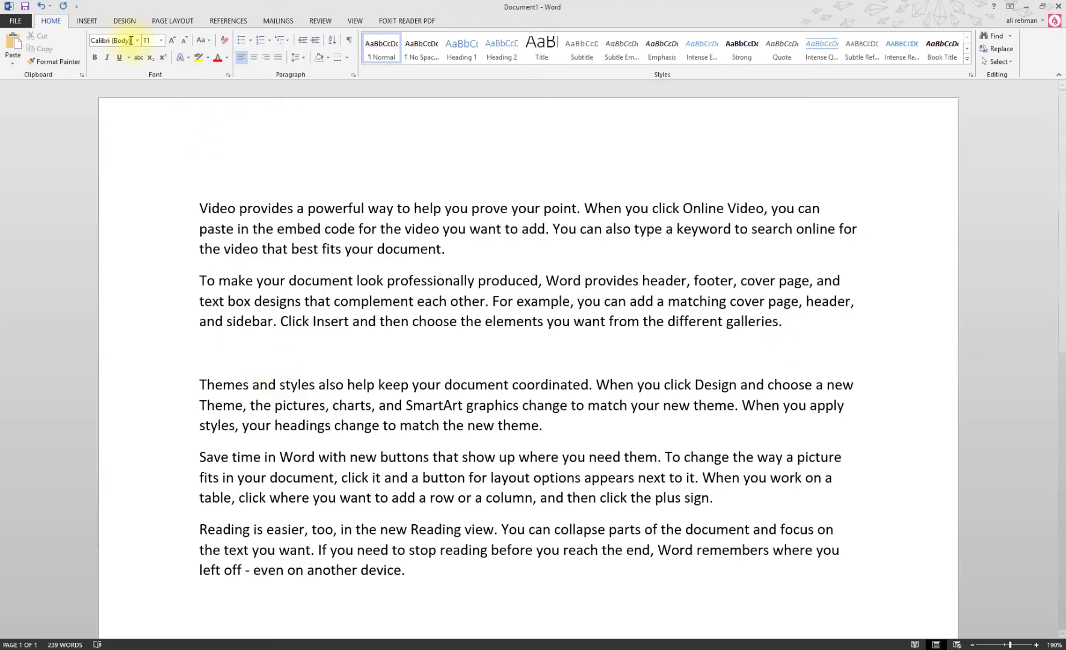
left_click(87, 20)
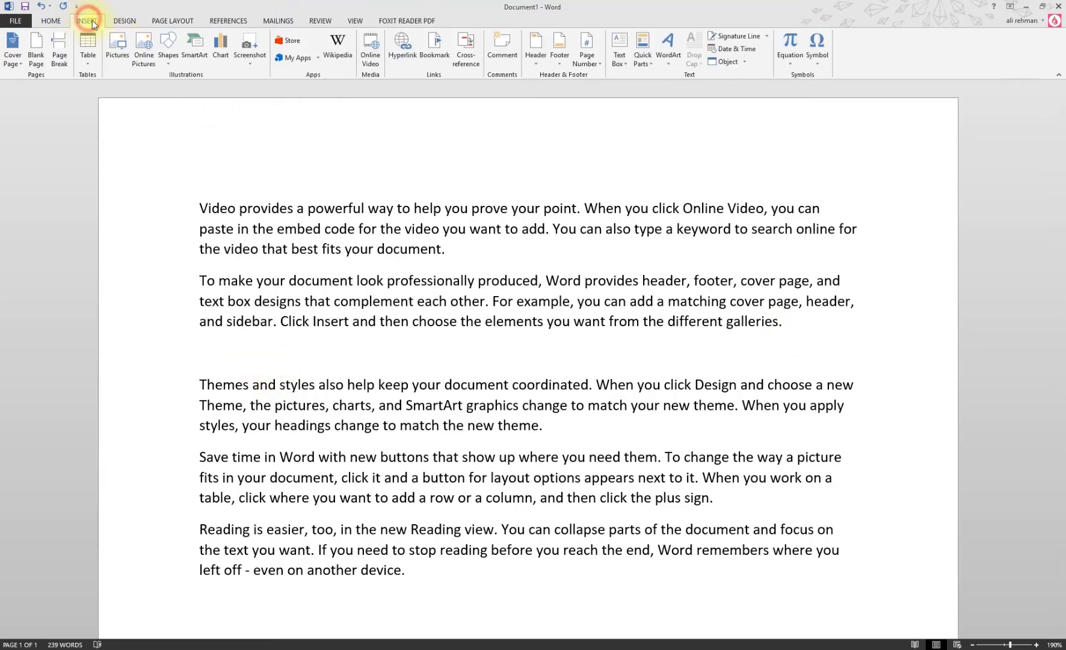
Step: Start a new chart and move the Insert Chart dialog to the upper right, clear of the text
left_click(221, 49)
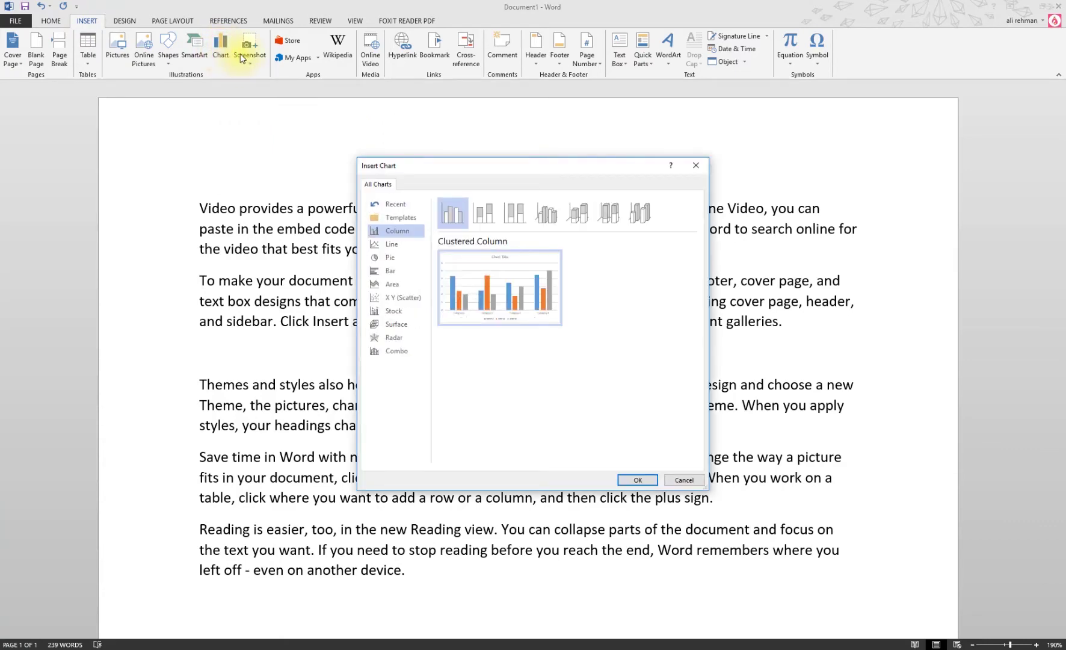
left_click_drag(406, 169, 680, 117)
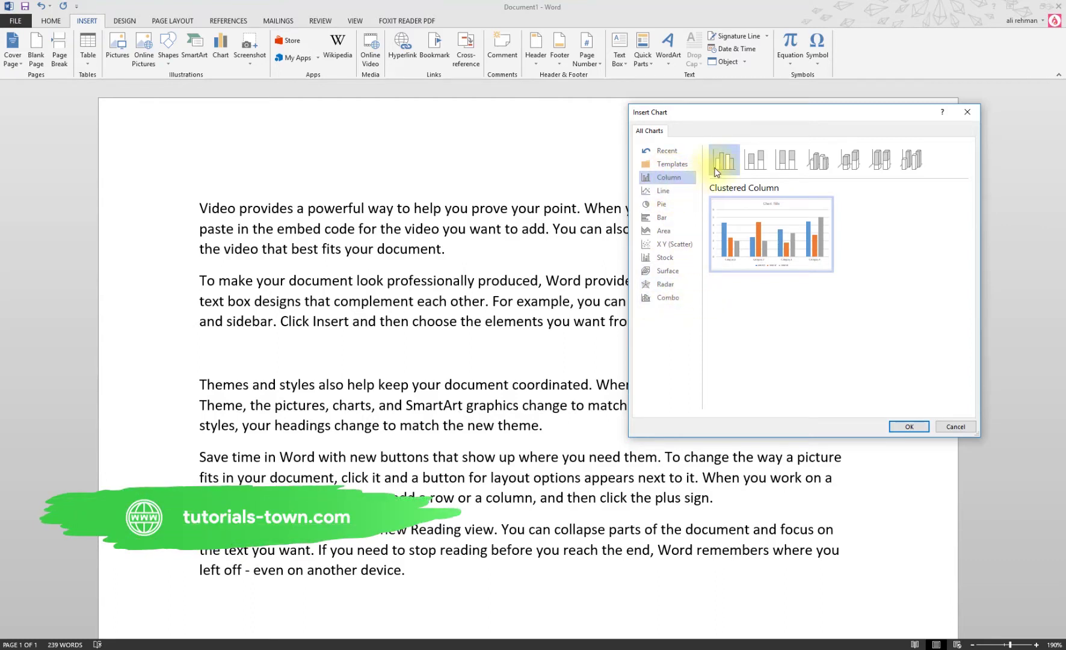
left_click(755, 161)
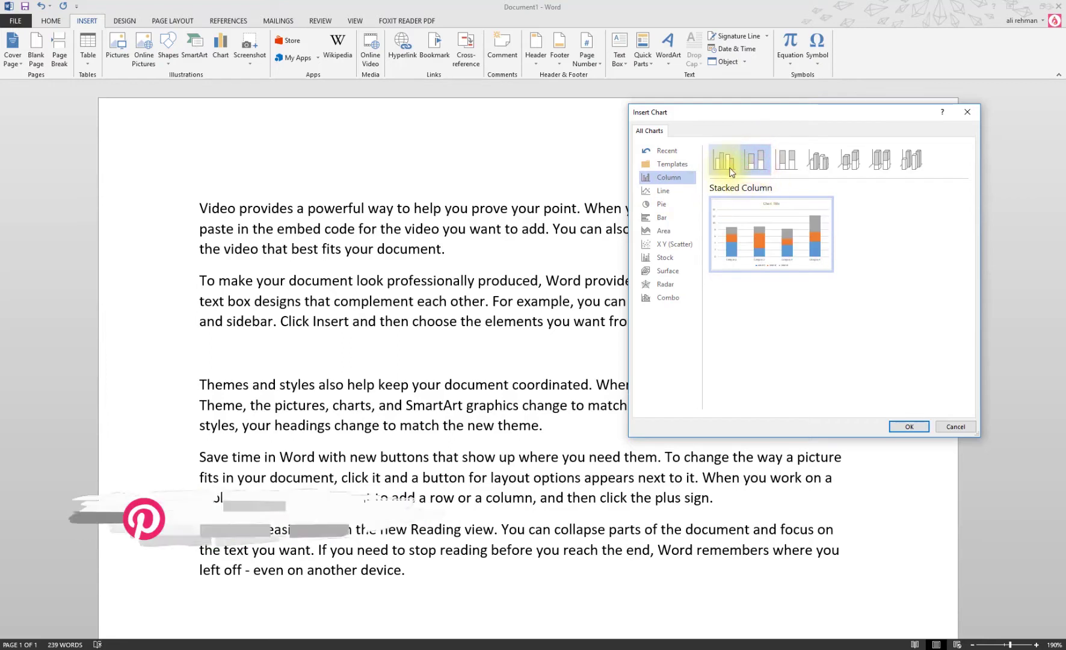
left_click(786, 162)
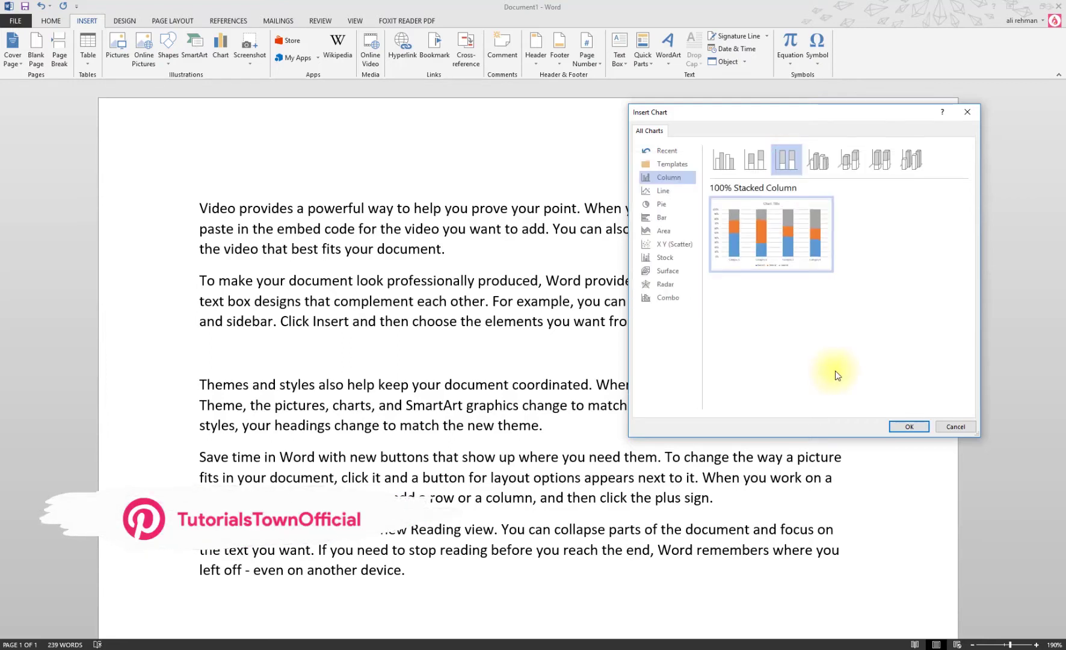
left_click(816, 160)
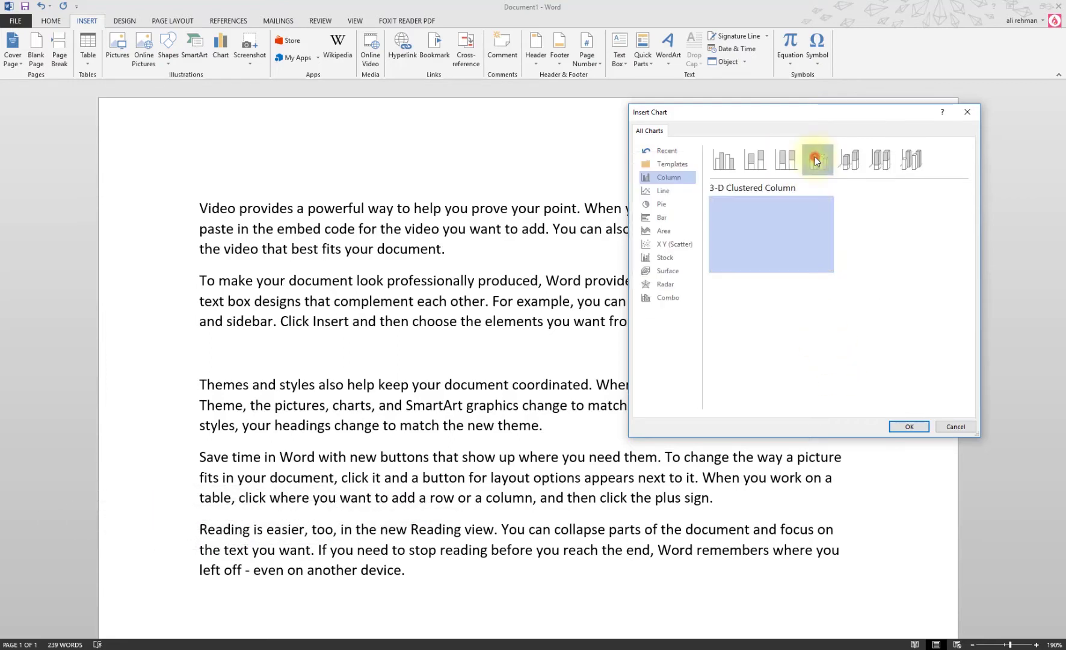
left_click(849, 160)
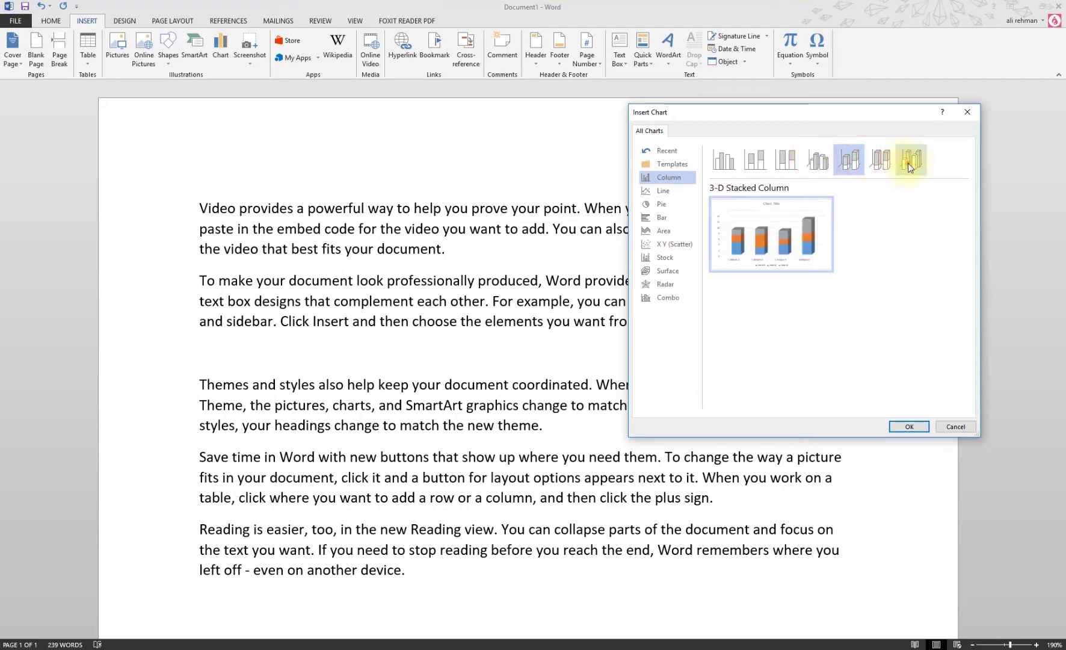
left_click(910, 159)
left_click(720, 161)
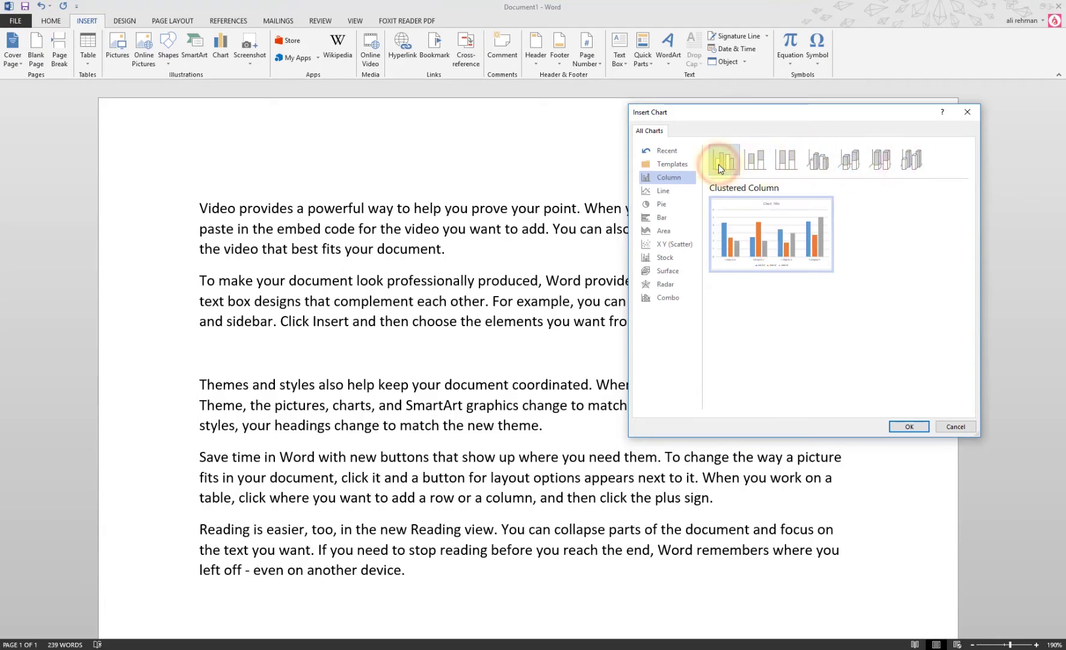
left_click(670, 168)
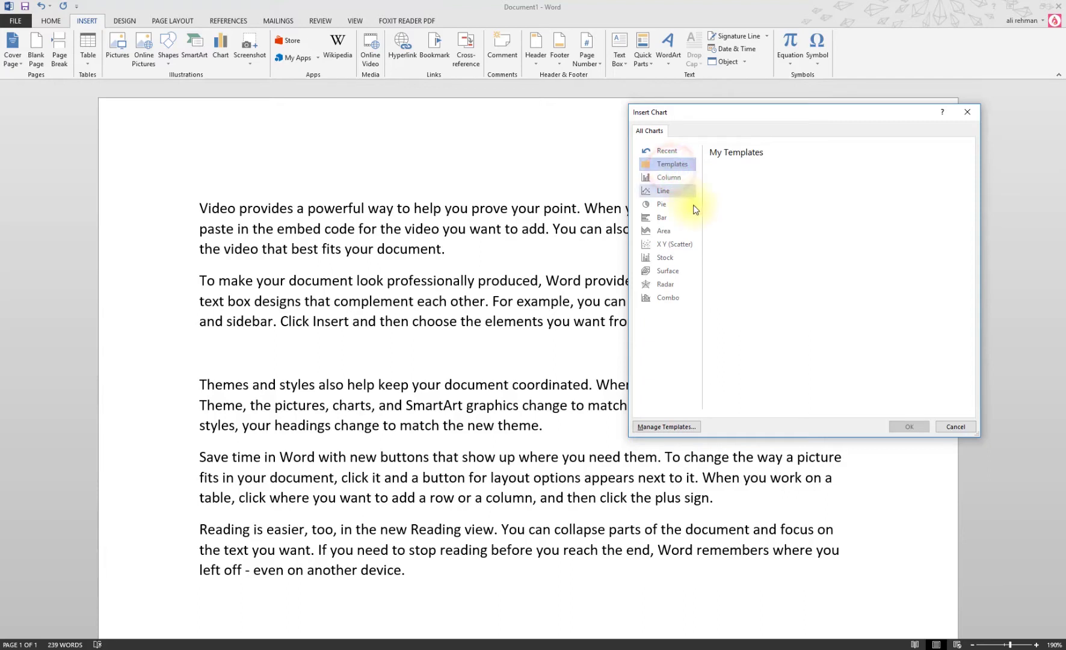
left_click(773, 202)
left_click(781, 310)
left_click(721, 347)
left_click(727, 284)
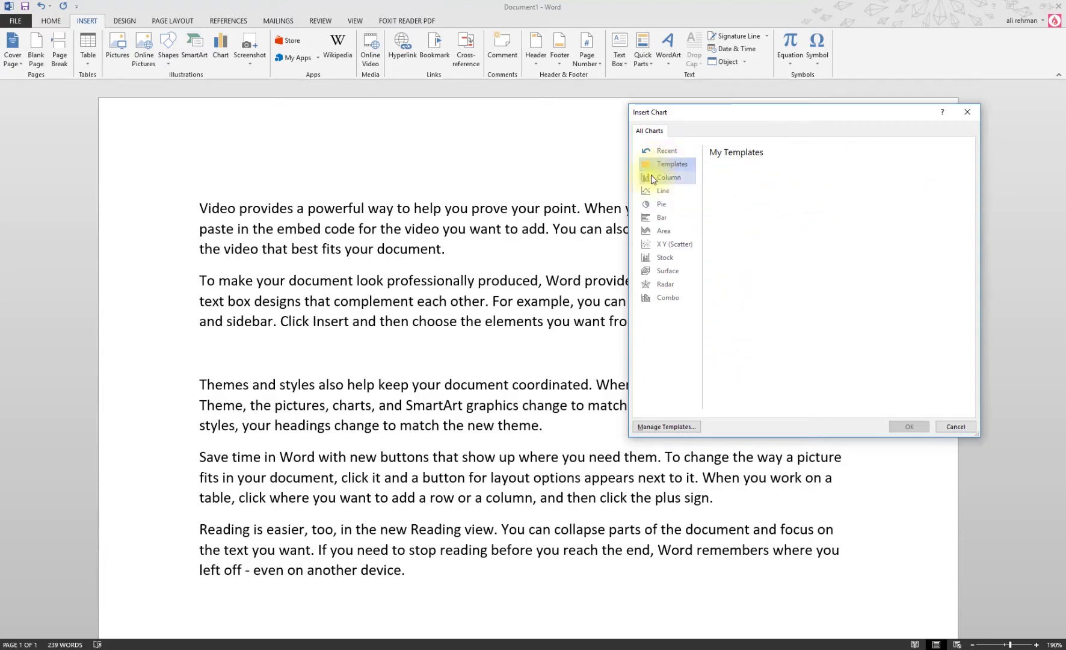
left_click(756, 220)
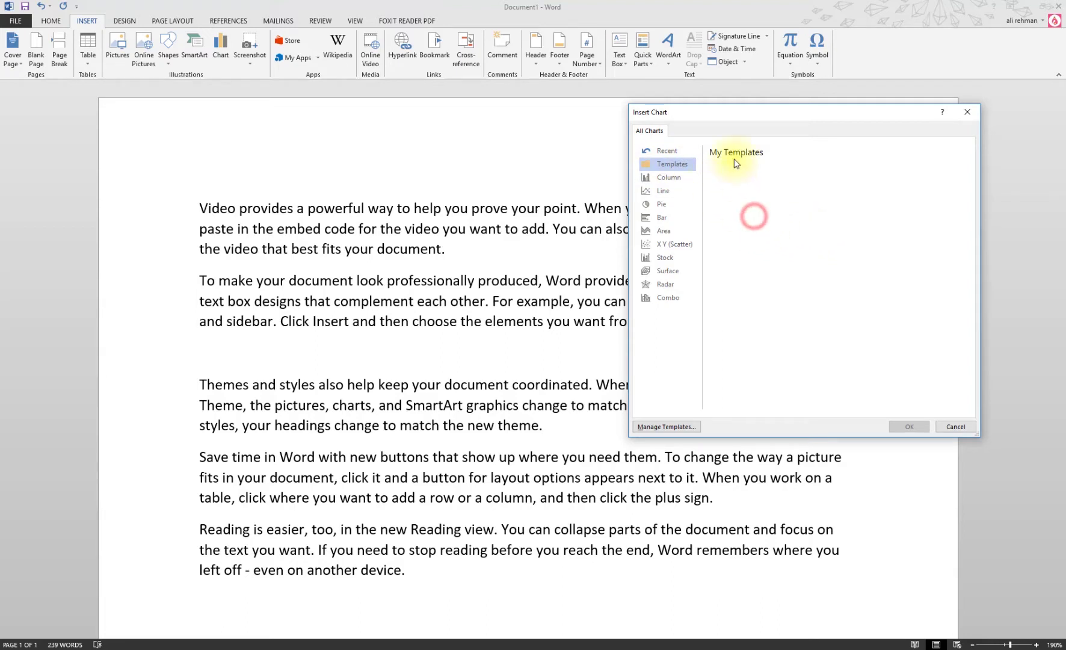
left_click(668, 152)
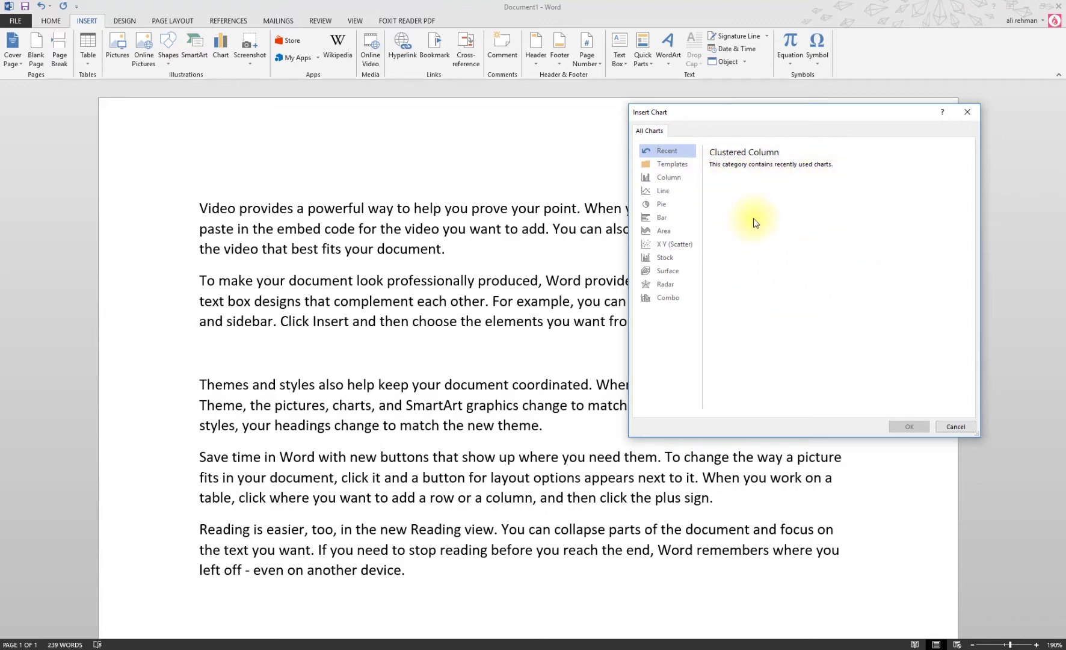
Step: Choose Clustered Column from the Column category in Insert Chart
left_click(662, 177)
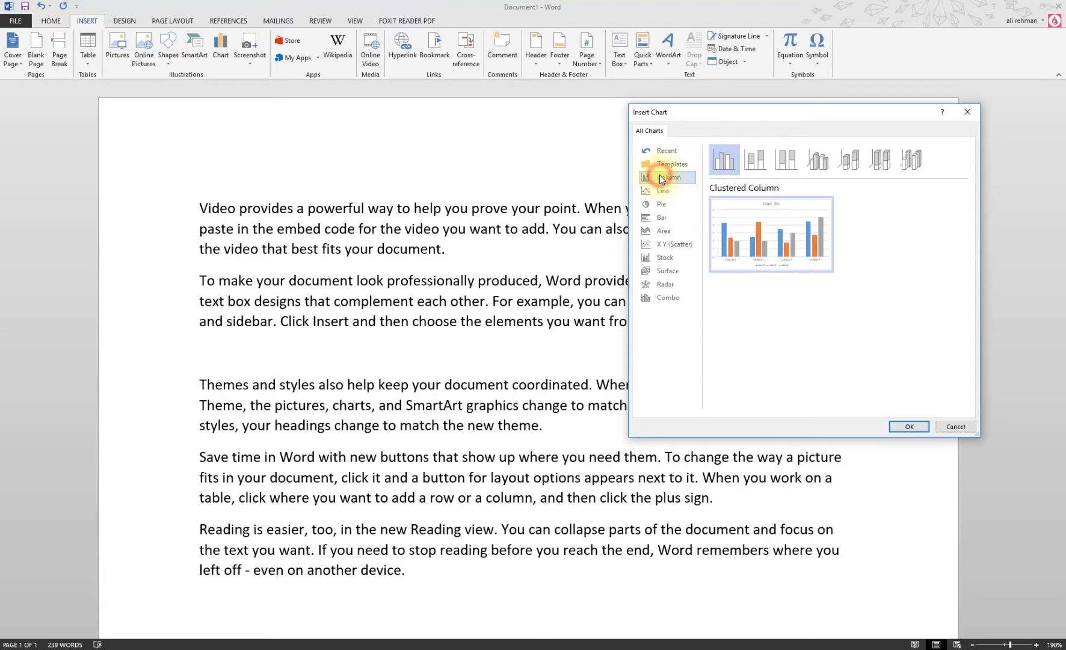
left_click(726, 161)
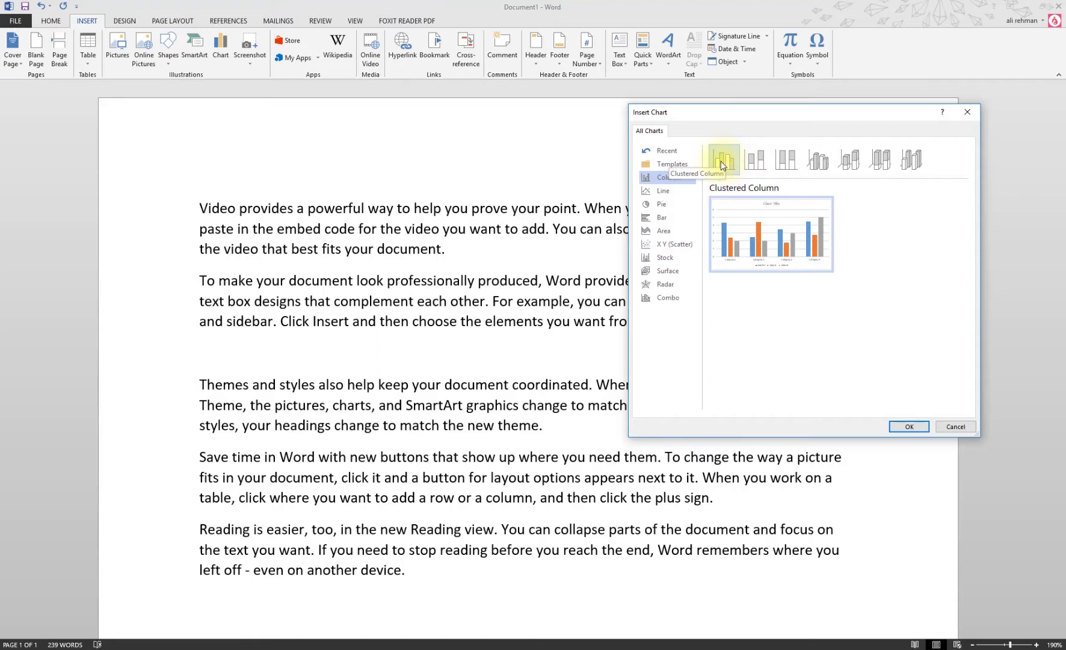
left_click(724, 163)
Step: Insert the clustered column chart and move its sample data sheet above the chart
left_click(722, 159)
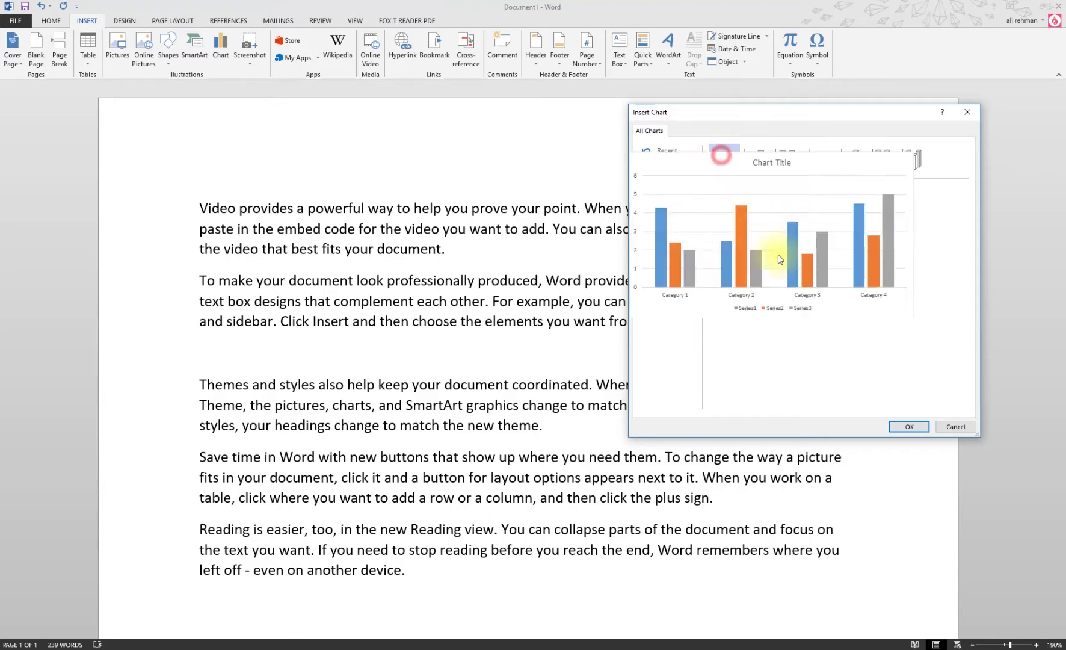
left_click(909, 426)
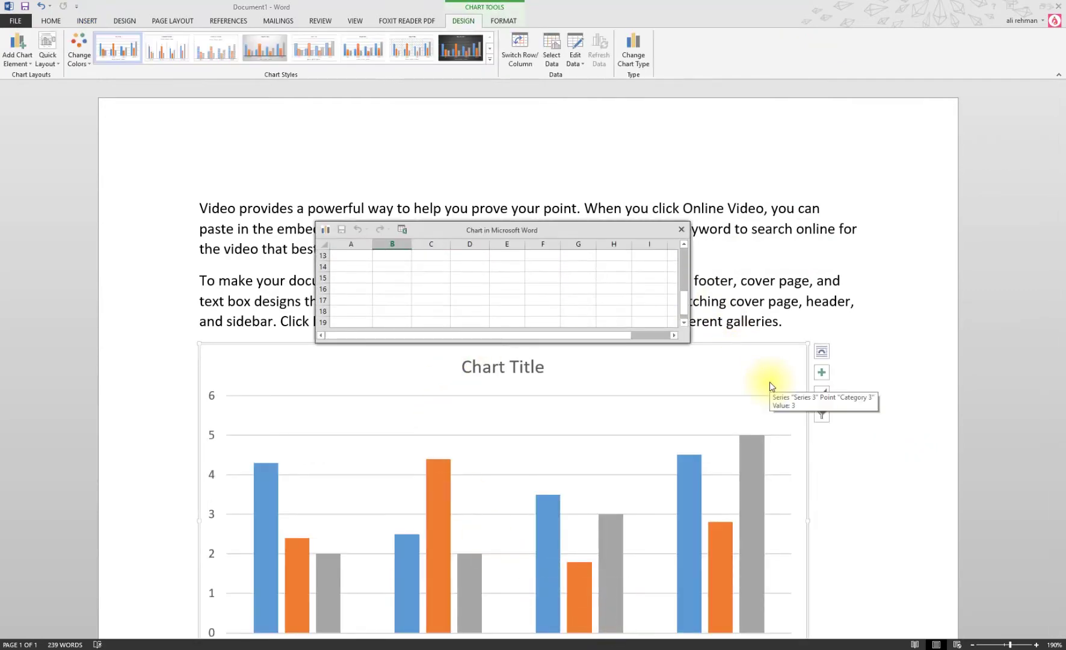
left_click_drag(495, 233, 432, 235)
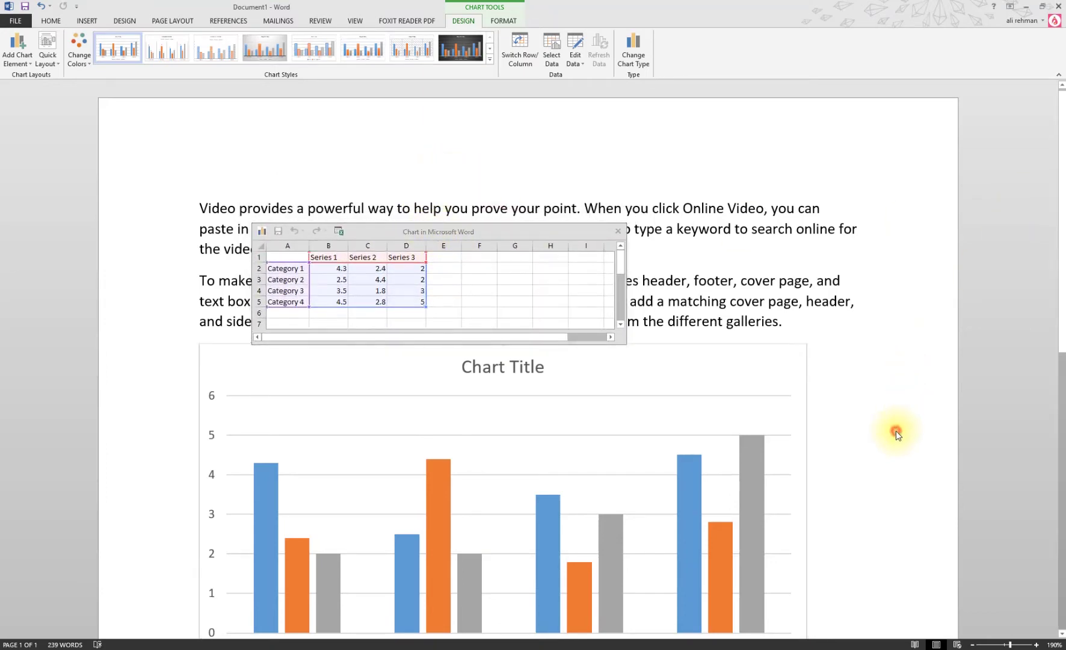
left_click(909, 380)
scroll(887, 430, "down", 2)
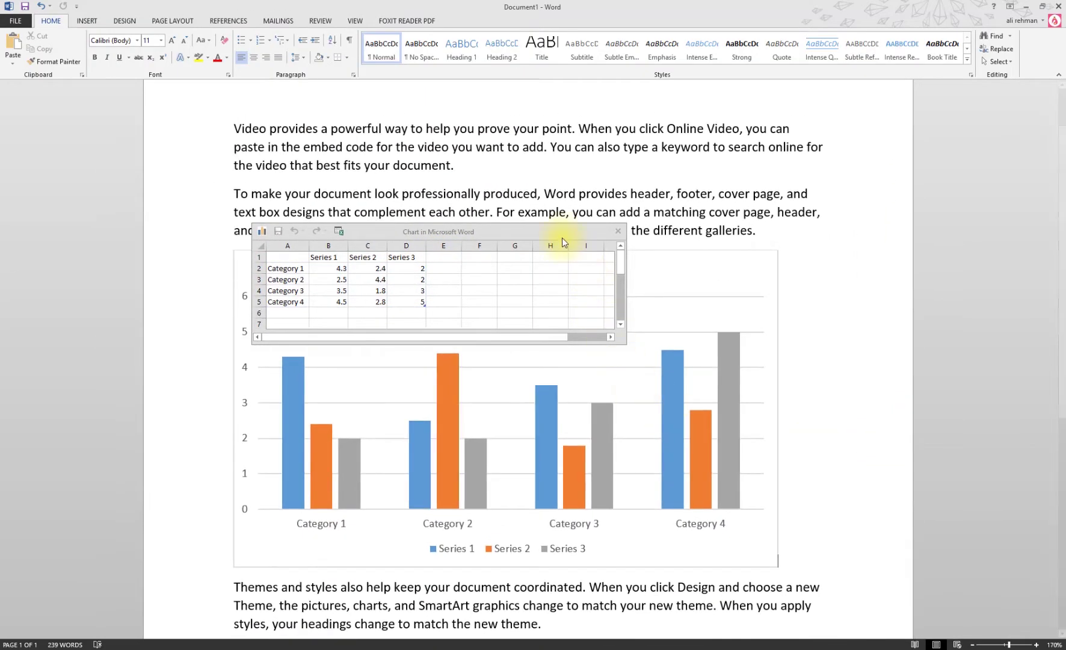
left_click_drag(559, 232, 563, 116)
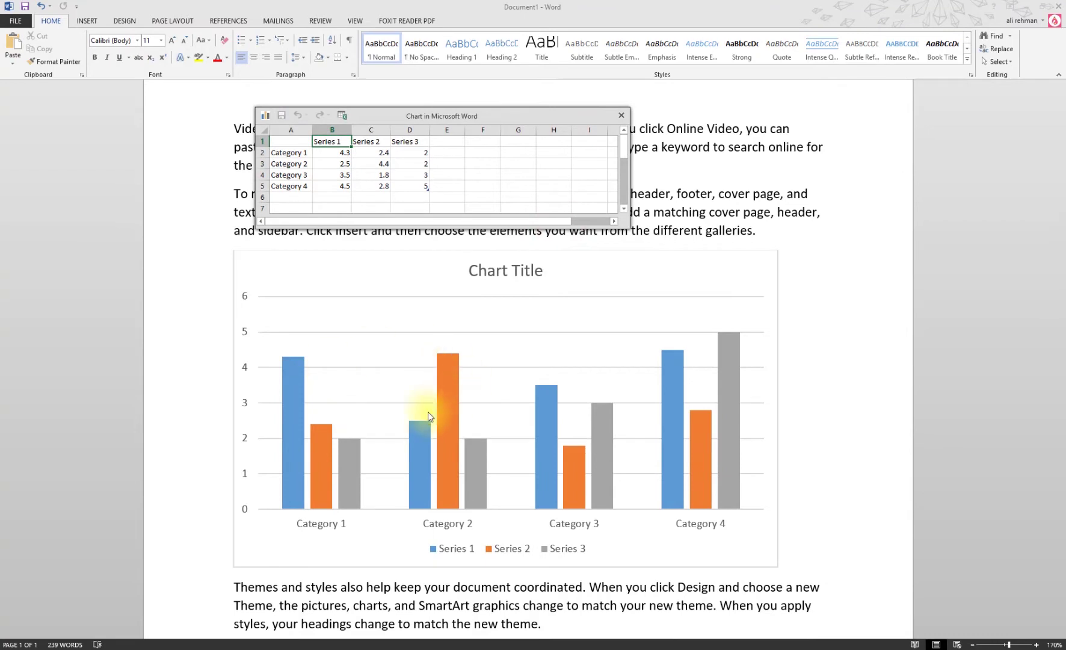
left_click_drag(348, 120, 373, 123)
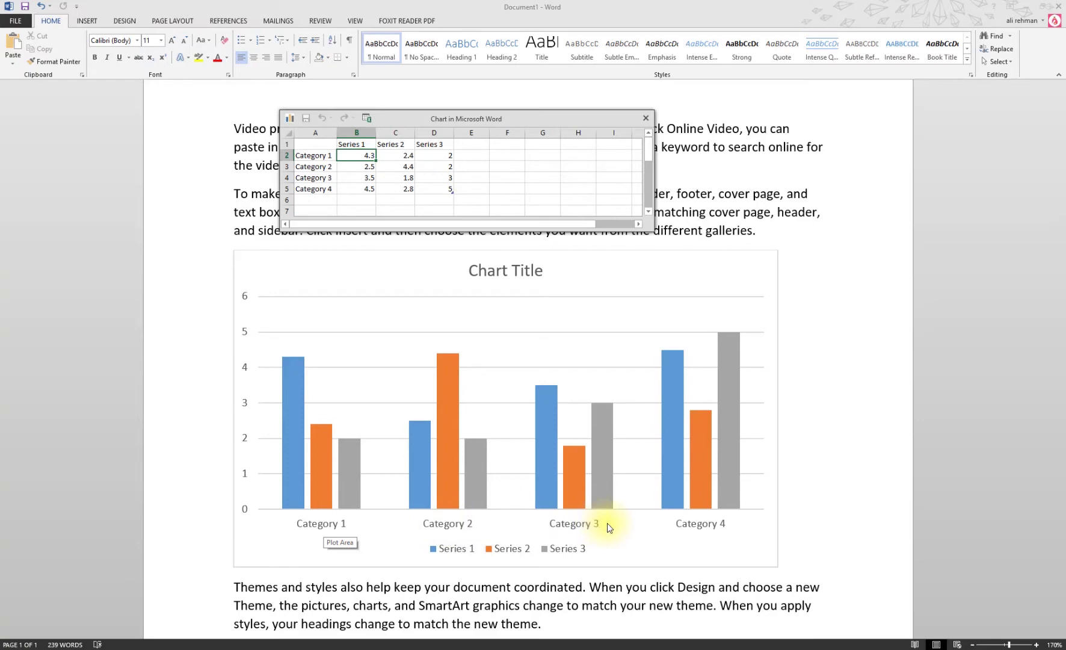
Step: Enter categories 2017, 2018, 2019, 2020 and a new 2021 in cells A2–A6
left_click(309, 156)
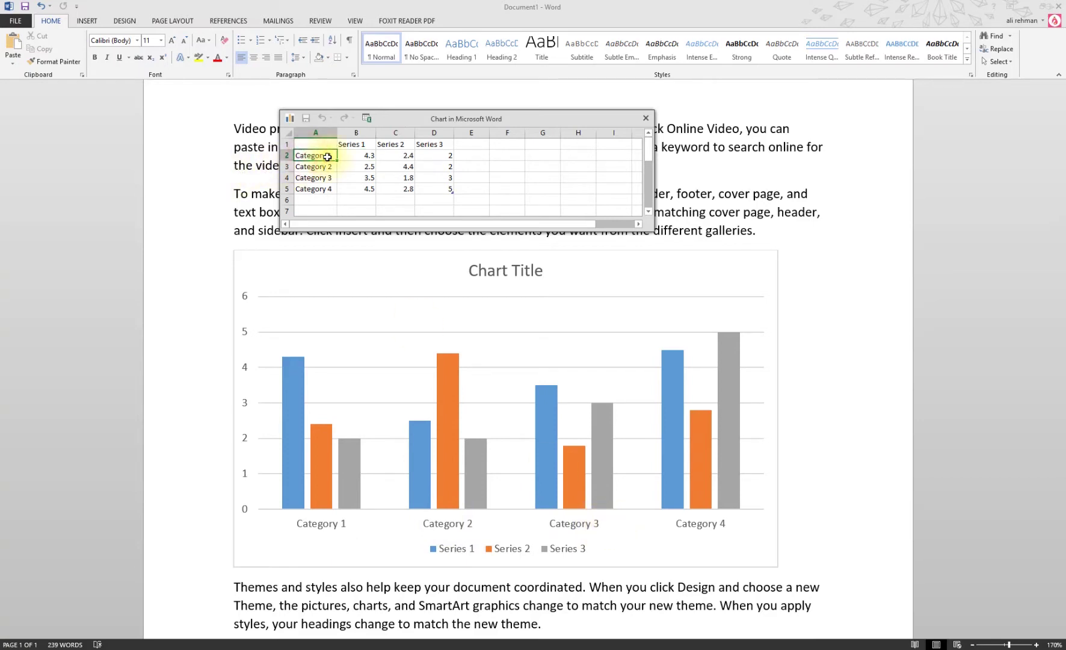
type("2017")
key("Return")
type("2018")
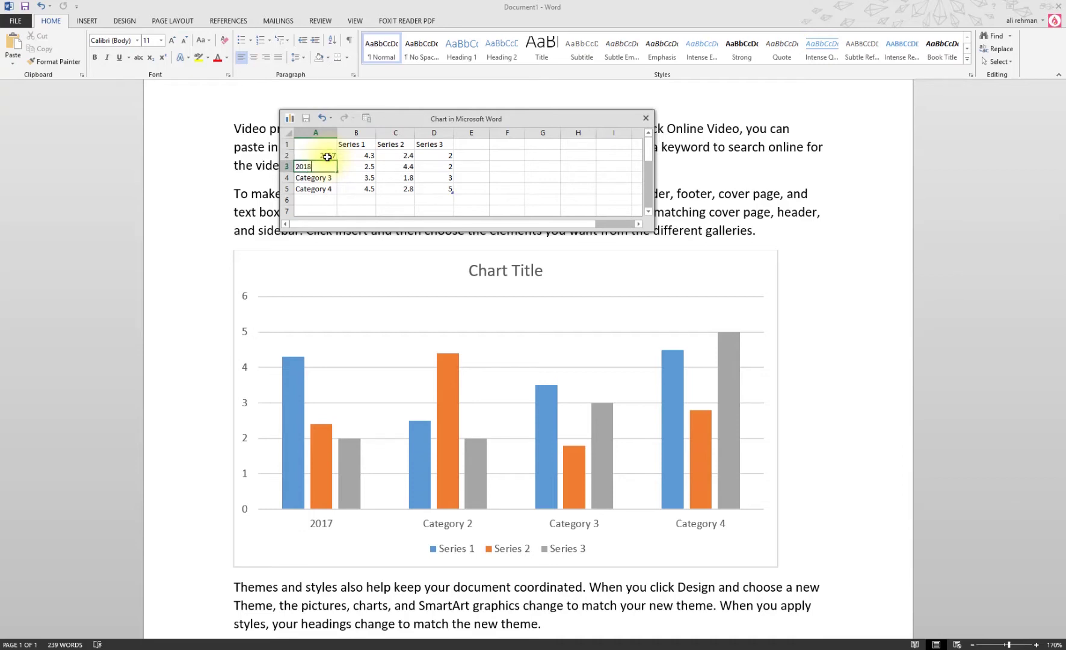
key("Return")
type("2019")
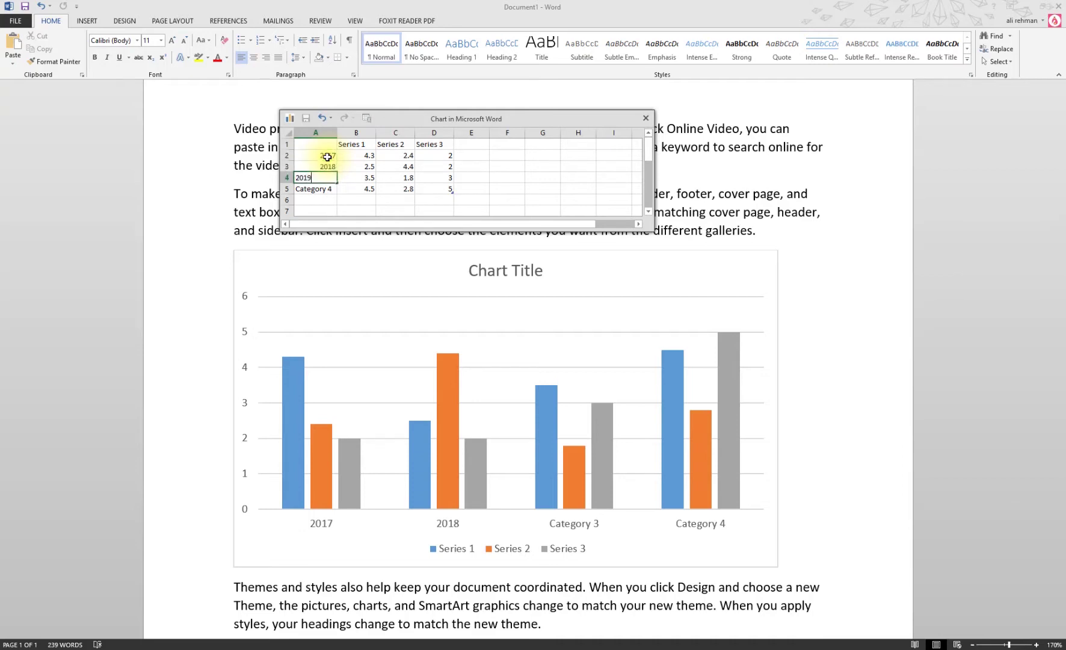
key("Return")
type("22")
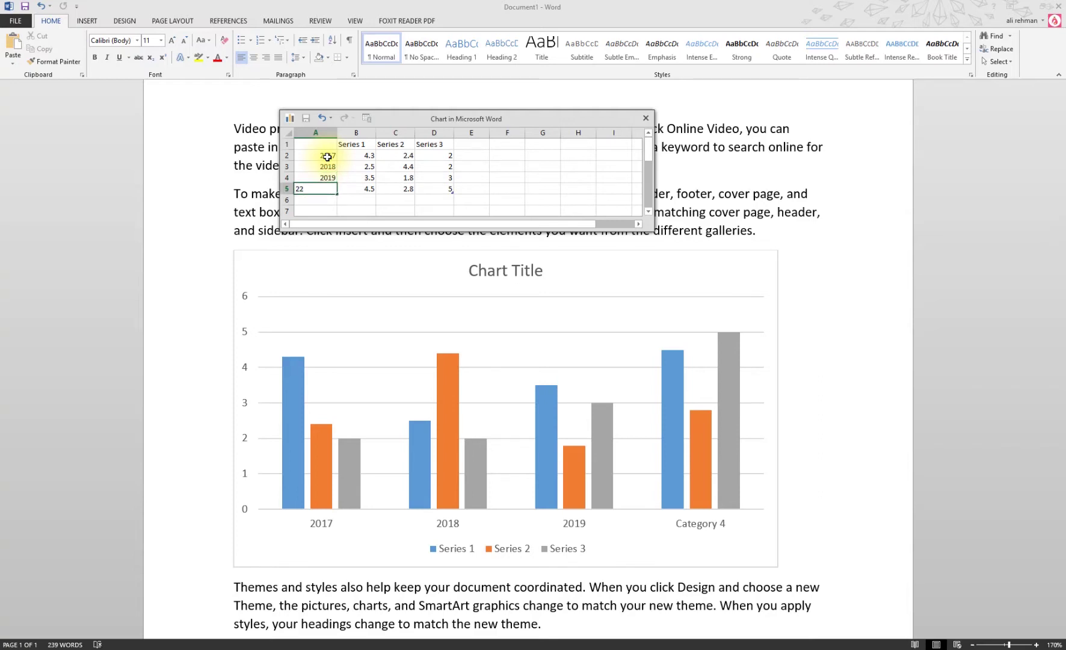
type("020")
key("Return")
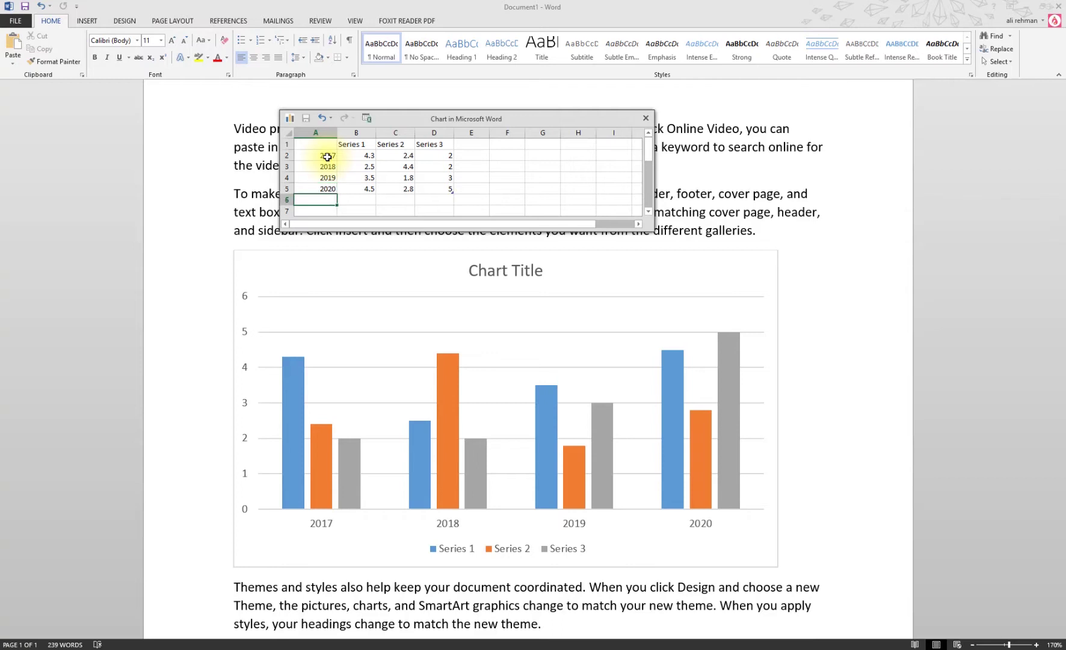
type("202")
type("1")
key("Return")
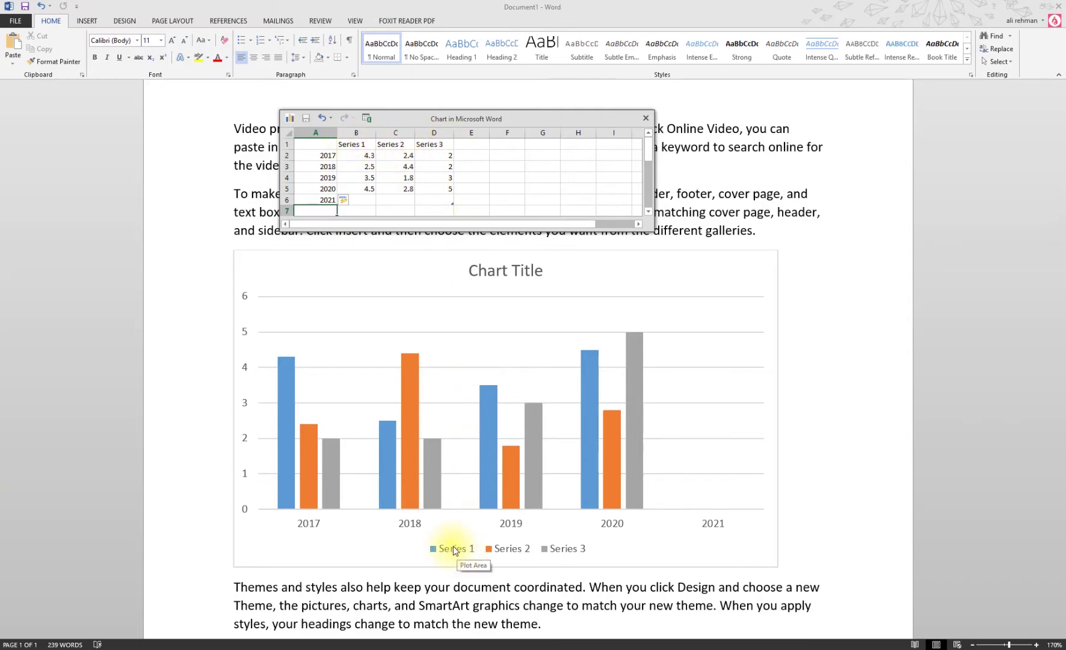
left_click(352, 144)
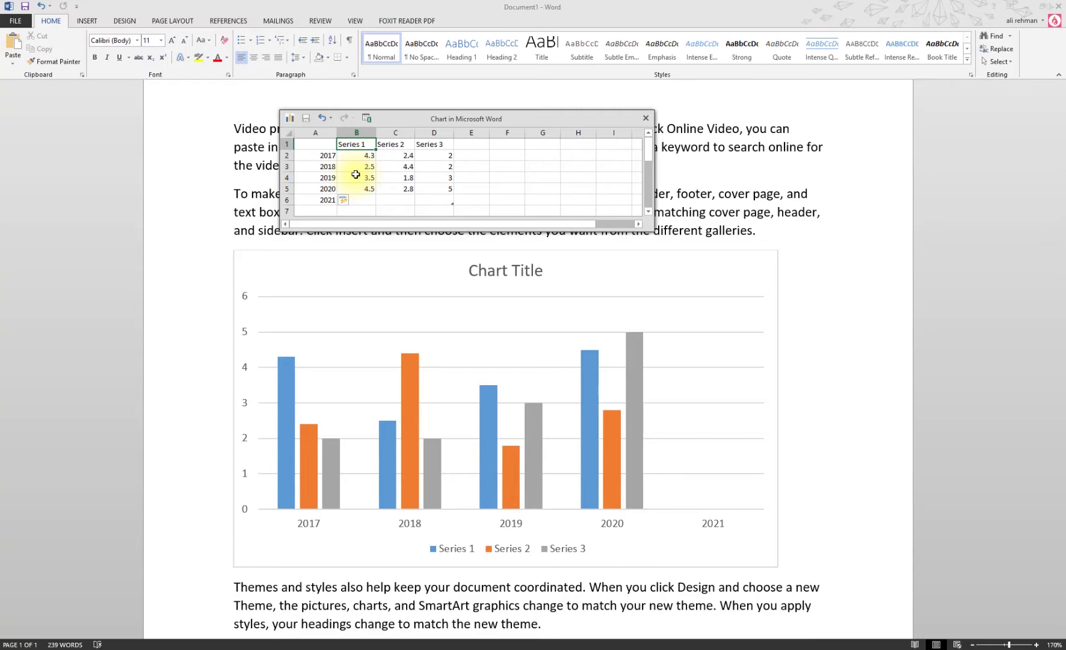
Step: Name the first series 'Babar Azam' in B1 and widen column B to fit
type("babar")
type(" A")
type("zam")
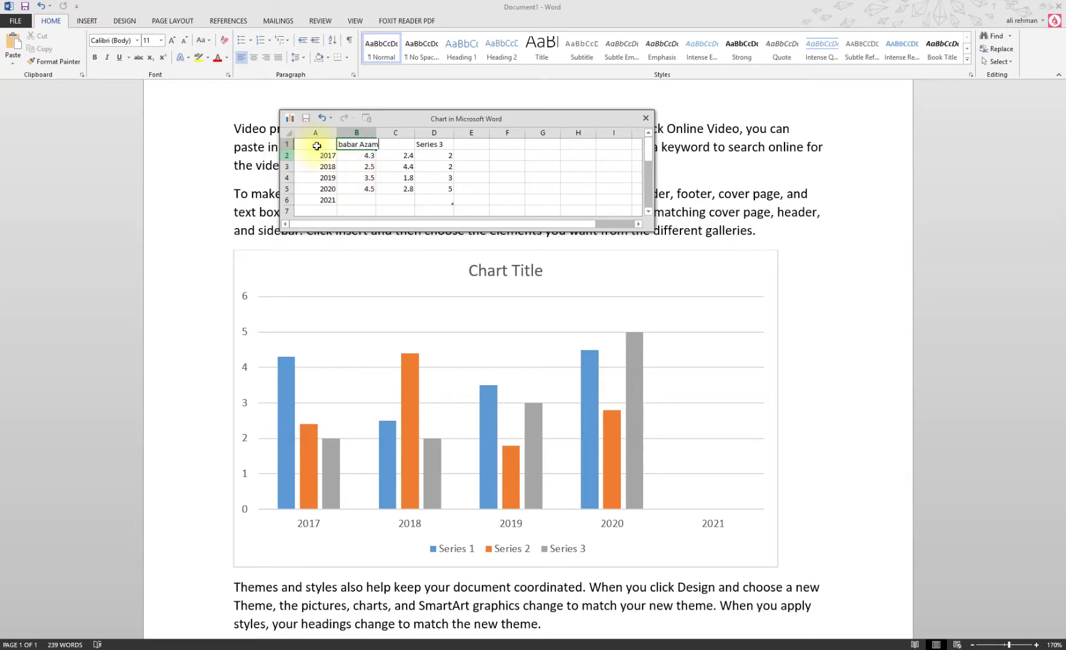
left_click(338, 145)
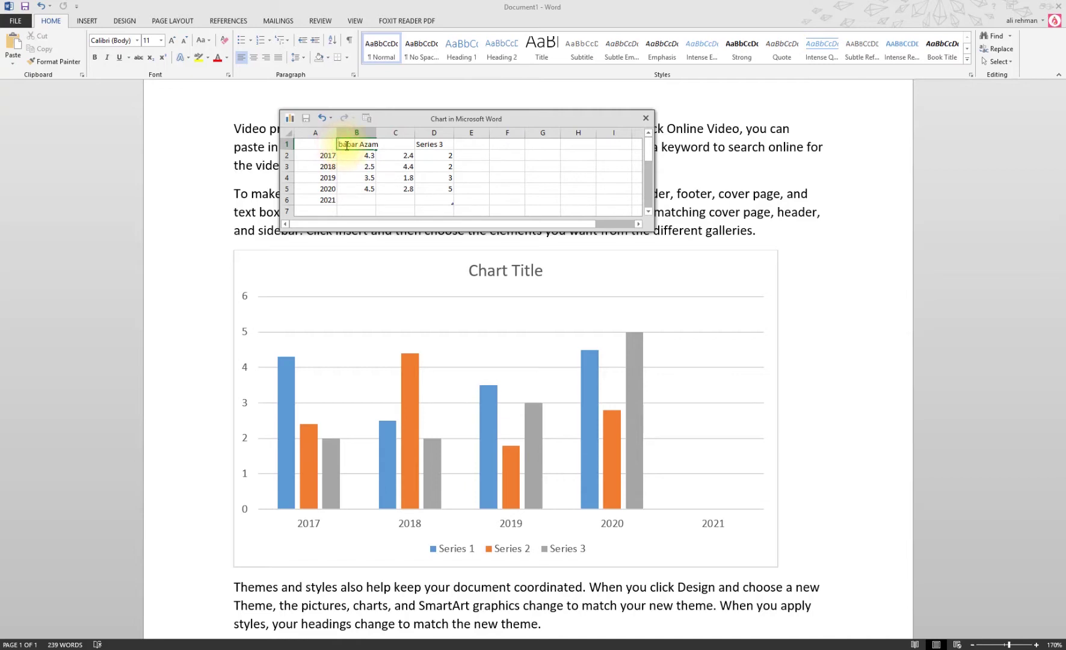
key("Delete")
type("B")
left_click(391, 132)
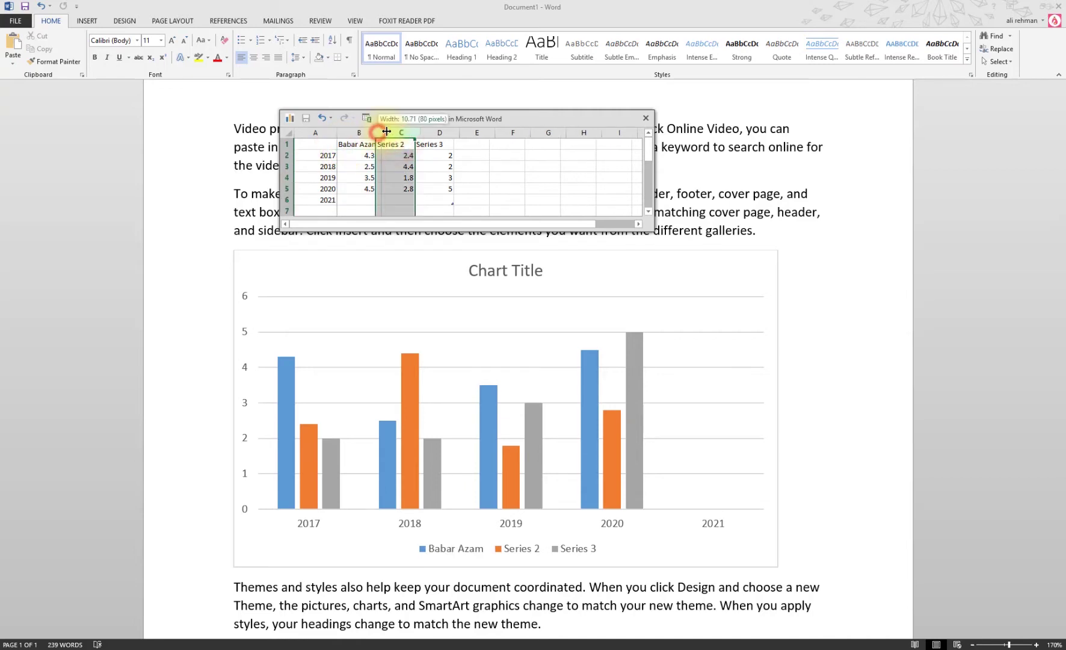
left_click_drag(379, 132, 388, 133)
Step: Name the other series Abid Ali and Azhar Ali, and add a fourth, Shoaib Malik
left_click(407, 145)
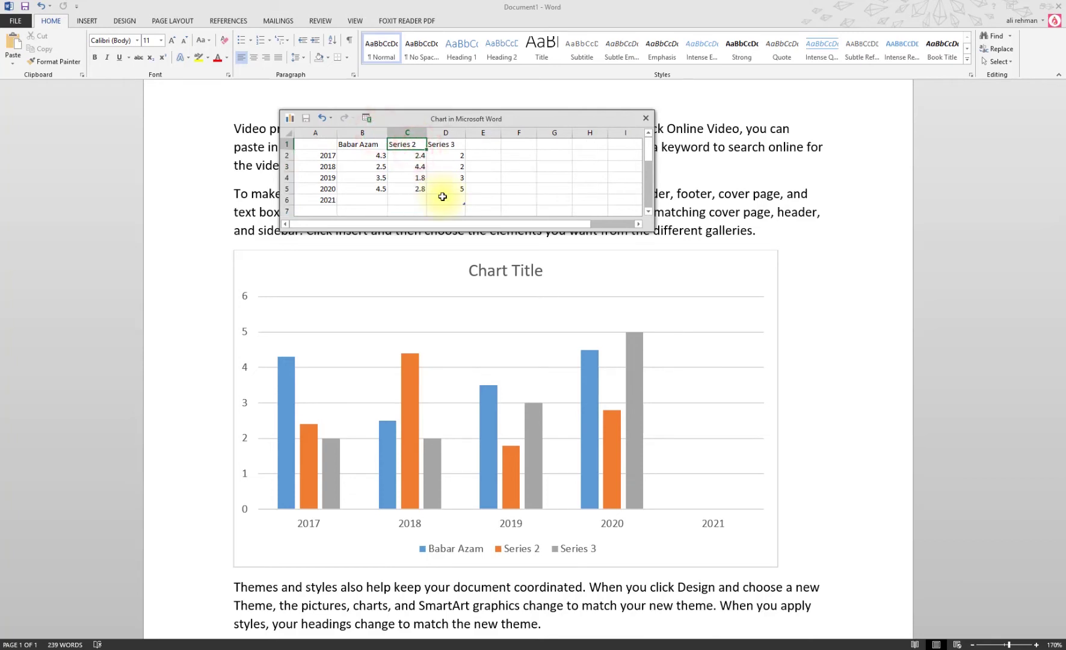
type("Abid Ali")
key("Tab")
type("Az")
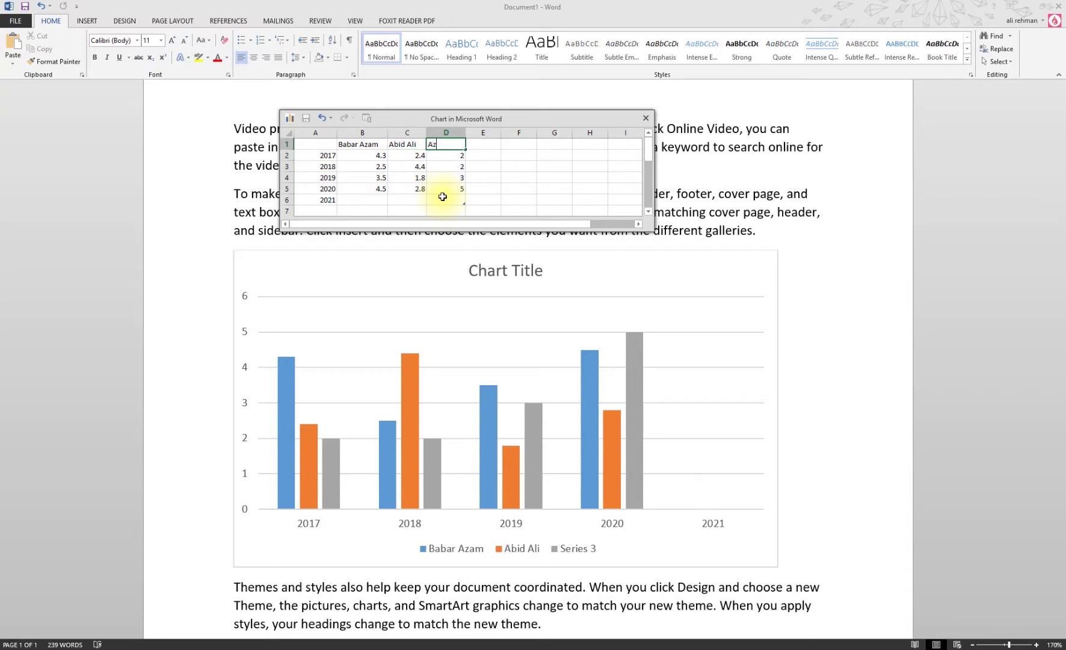
type("har Ali")
left_click(478, 145)
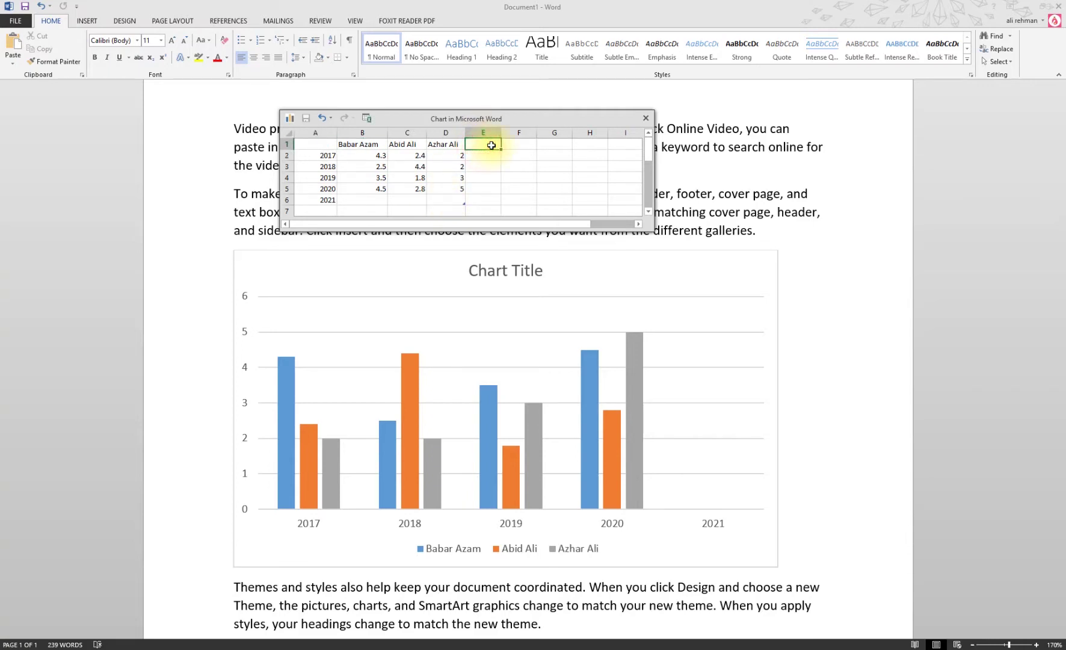
type("Shoaib M")
type("alik")
key("Return")
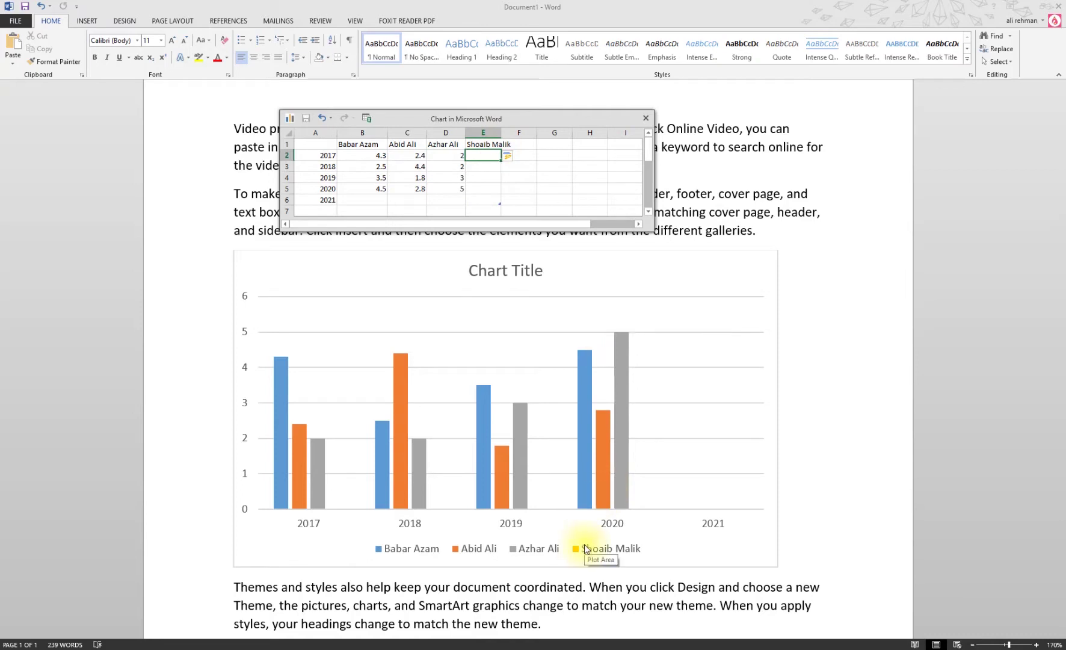
Step: Enter Babar Azam's 2017–2021 runs: 1520, 1320, 4500, 2000, 1600
left_click(369, 157)
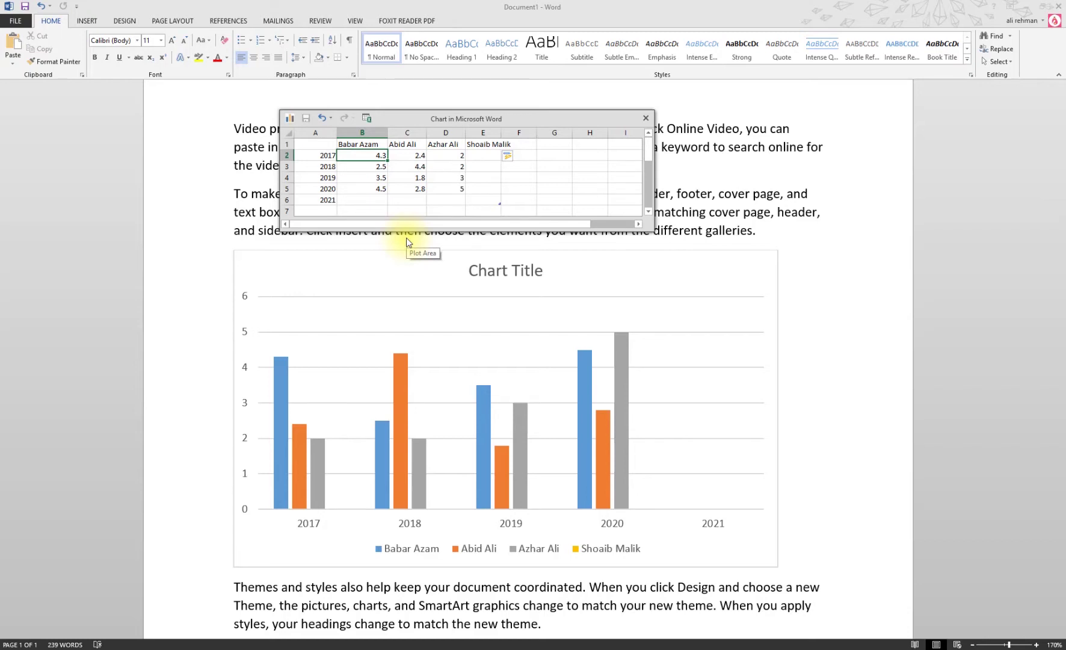
type("1520")
key("Return")
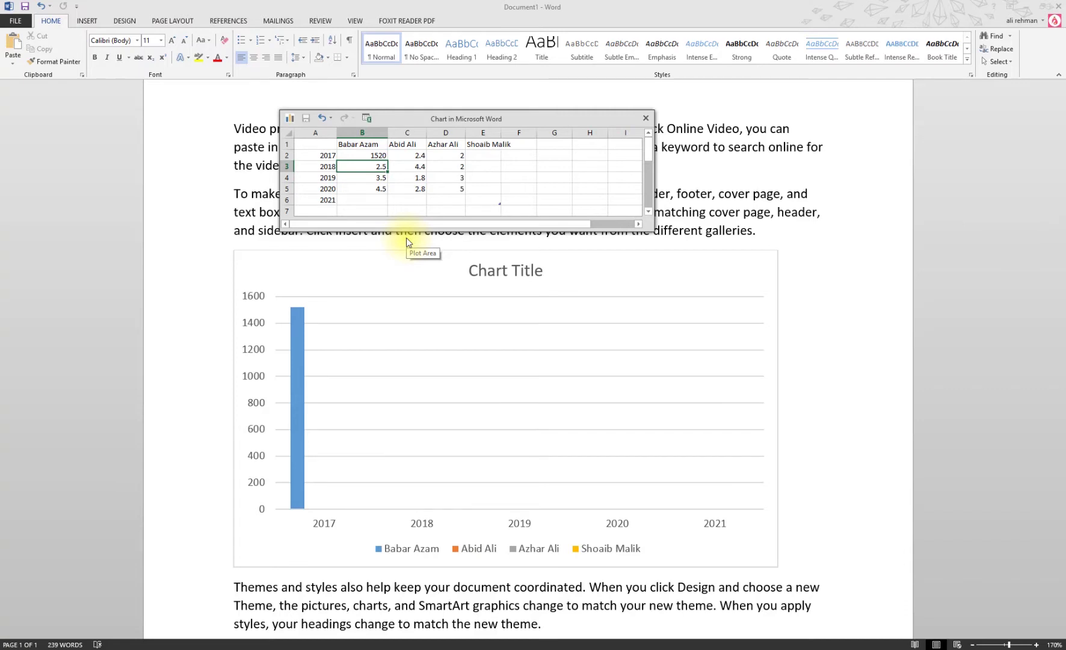
type("1320")
key("Return")
type("45")
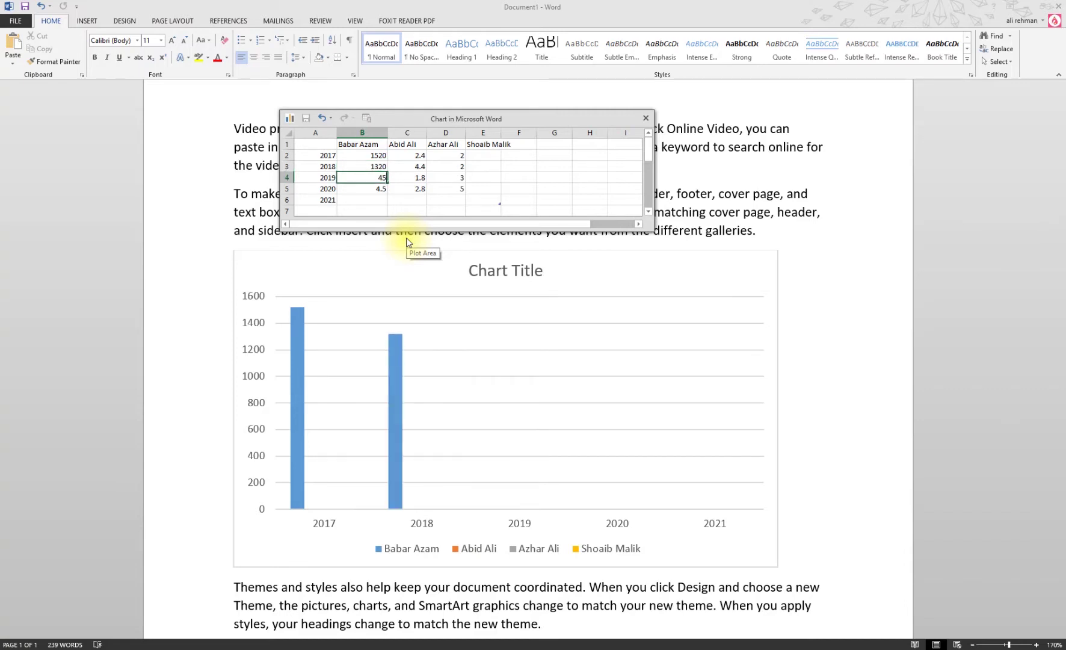
type("00")
key("Return")
type("200")
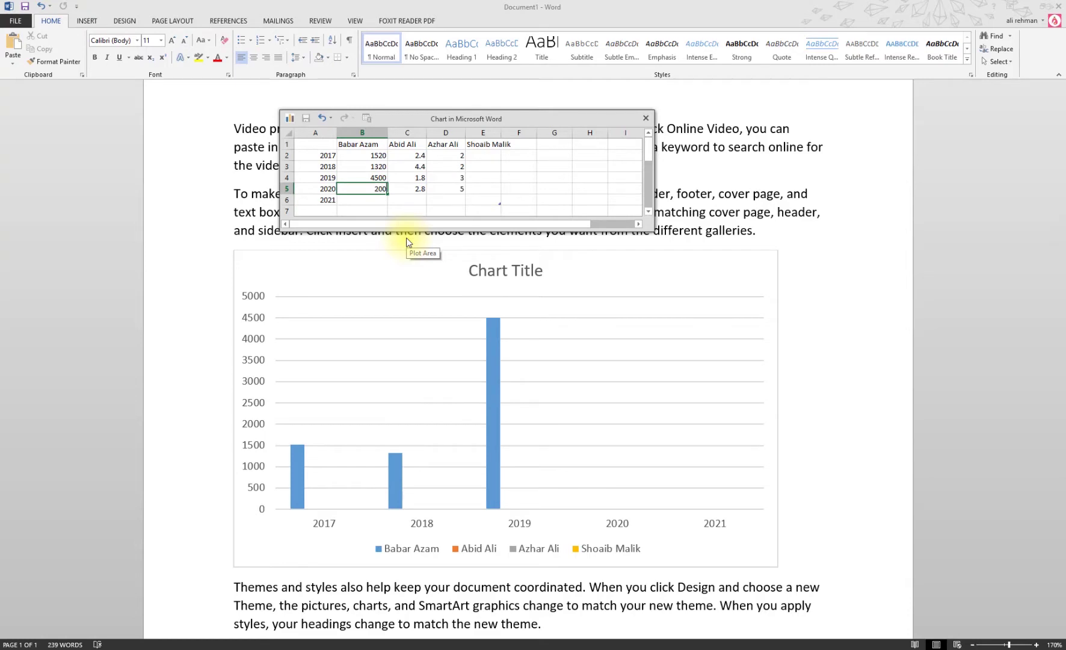
type("0")
key("Return")
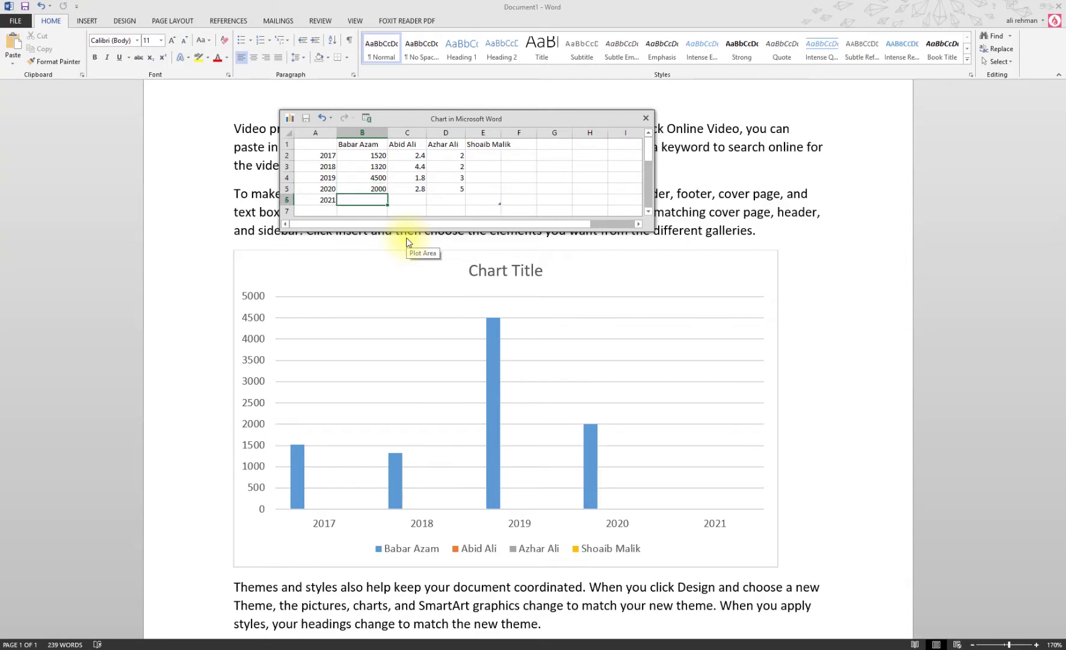
type("1600")
key("Return")
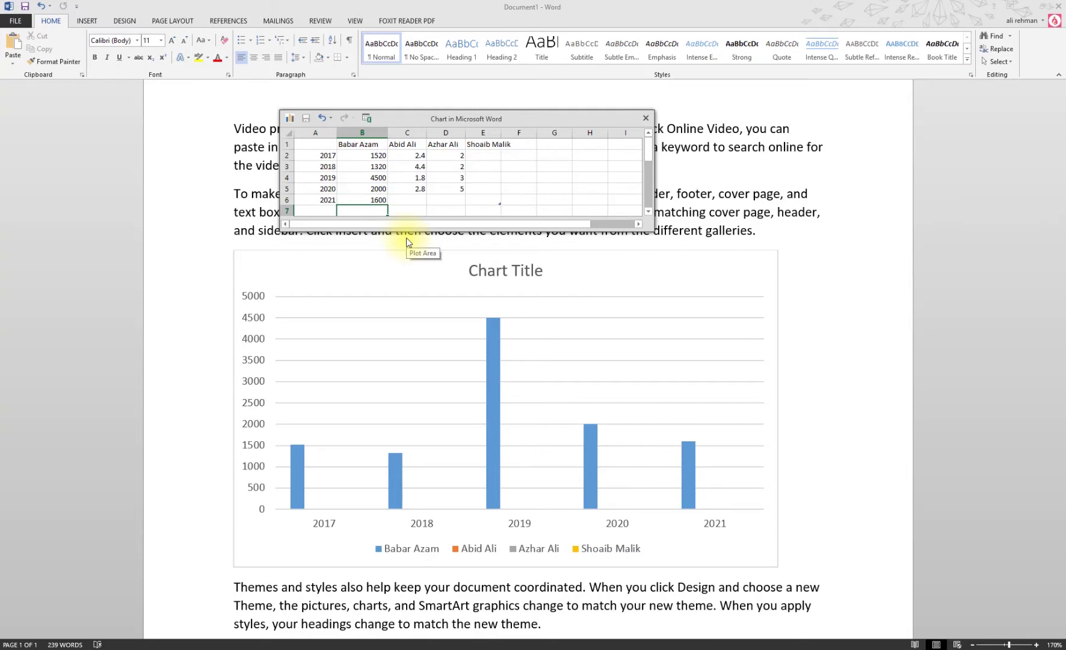
Step: Enter Abid Ali's runs 451, 625, 1225, 3300, with the 2021 value corrected to 1400
left_click(413, 155)
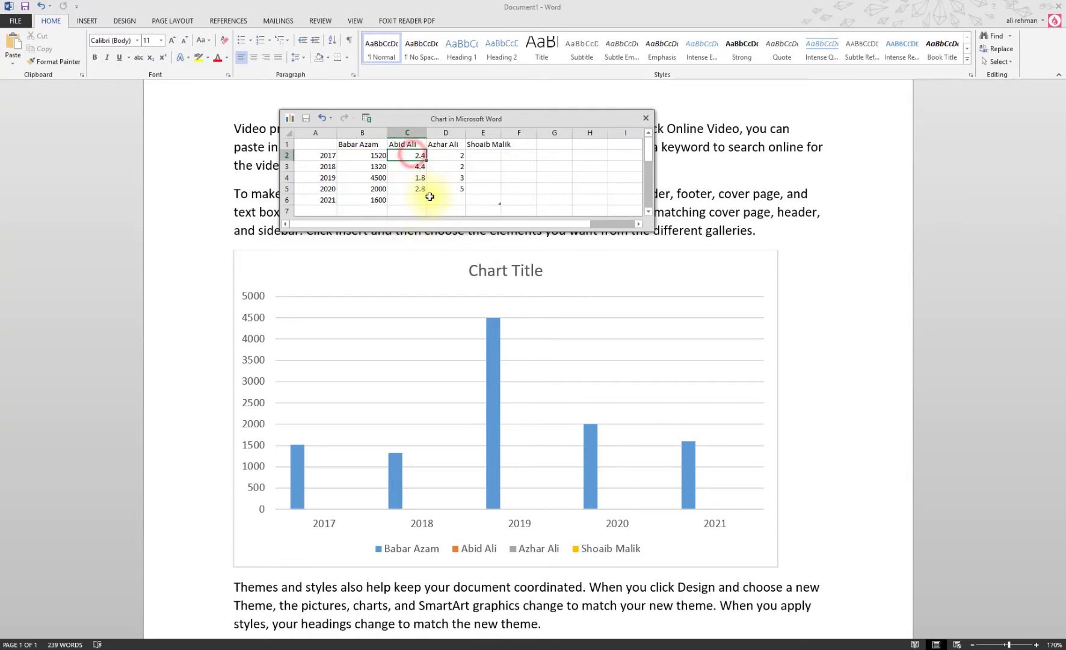
type("451")
key("Return")
type("625")
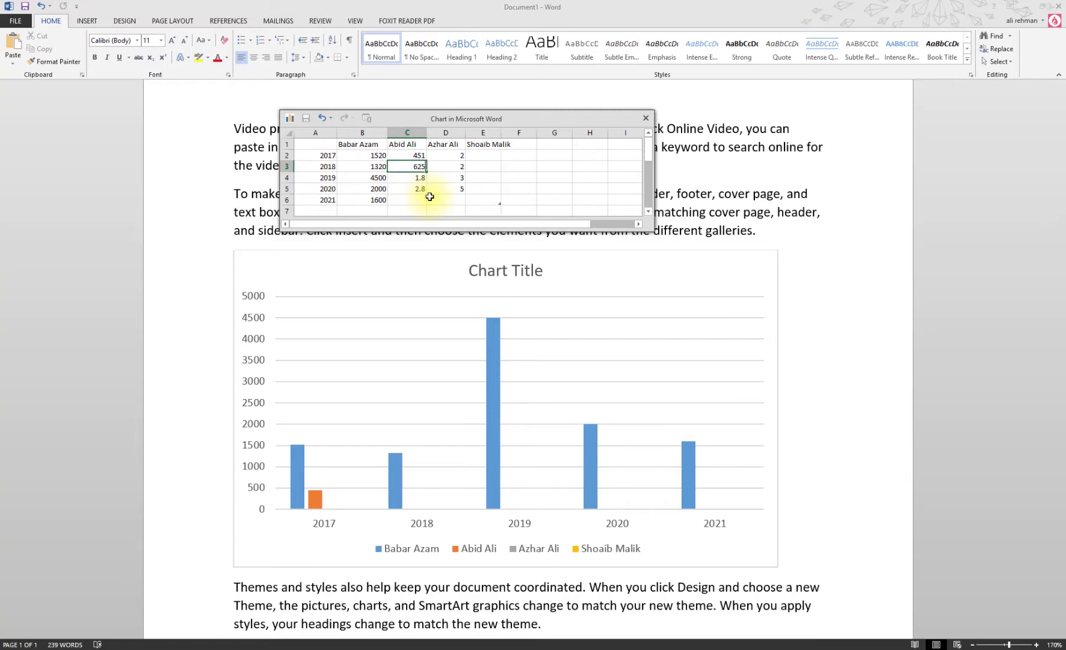
key("Return")
type("1225")
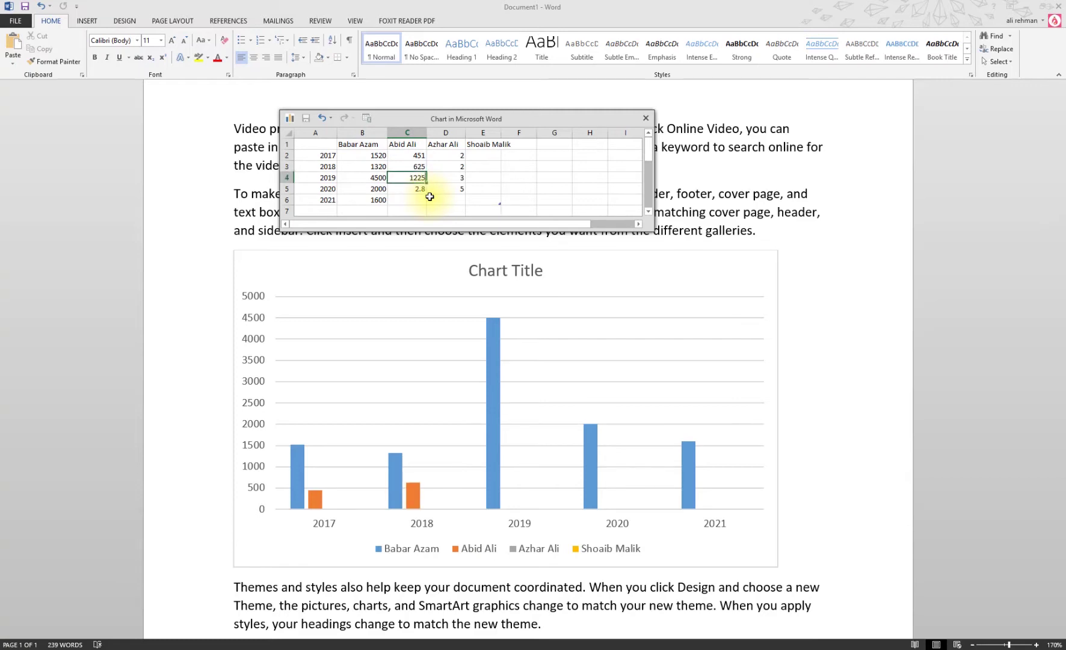
key("Return")
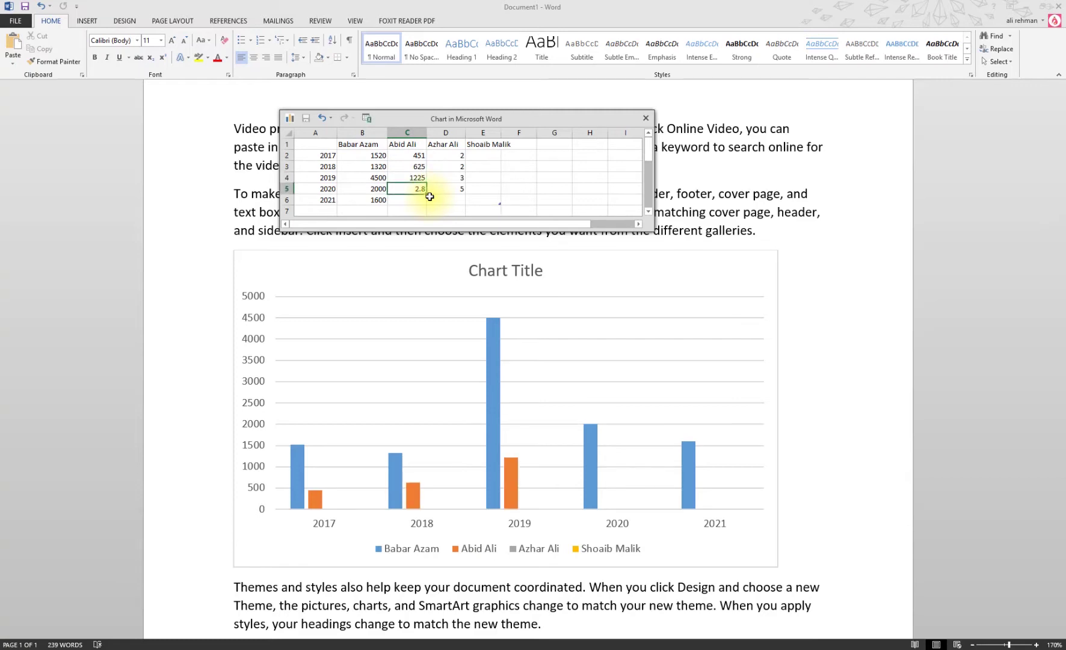
type("3300")
key("Return")
type("6222")
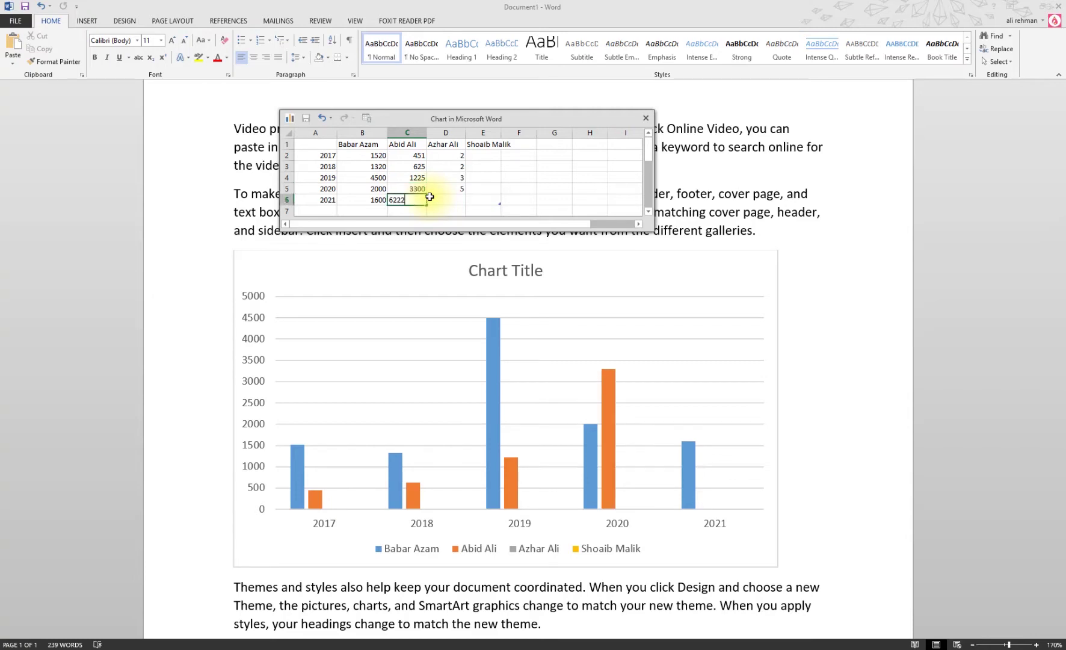
key("Return")
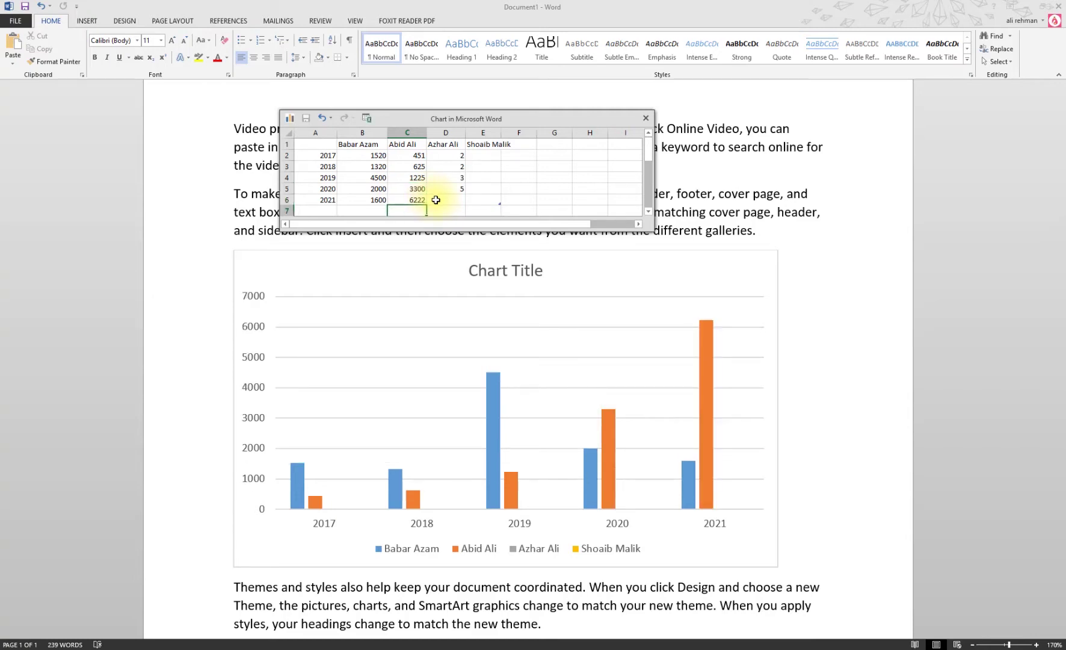
double_click(425, 208)
left_click(422, 199)
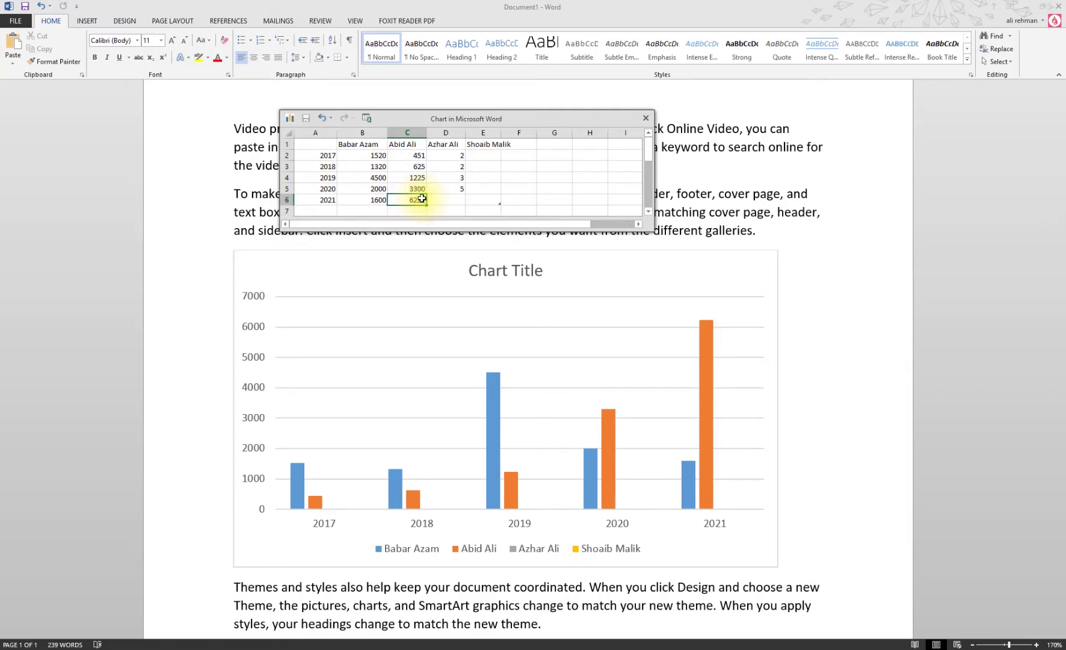
type("1400")
key("Return")
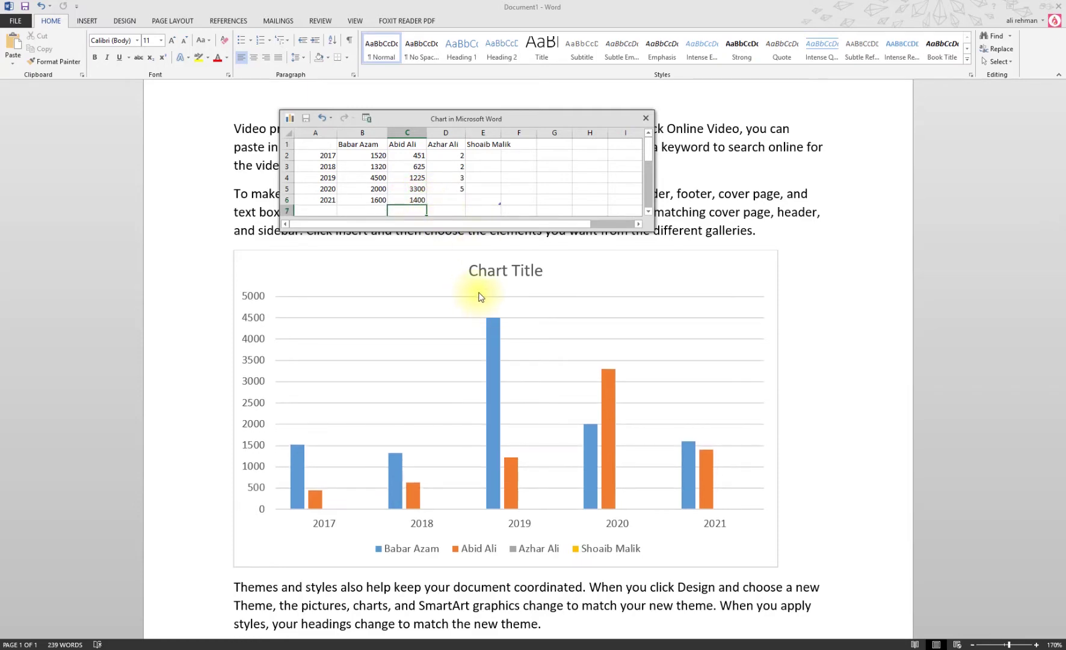
Step: Correct Babar Azam's 2019 runs to 2500
left_click(492, 409)
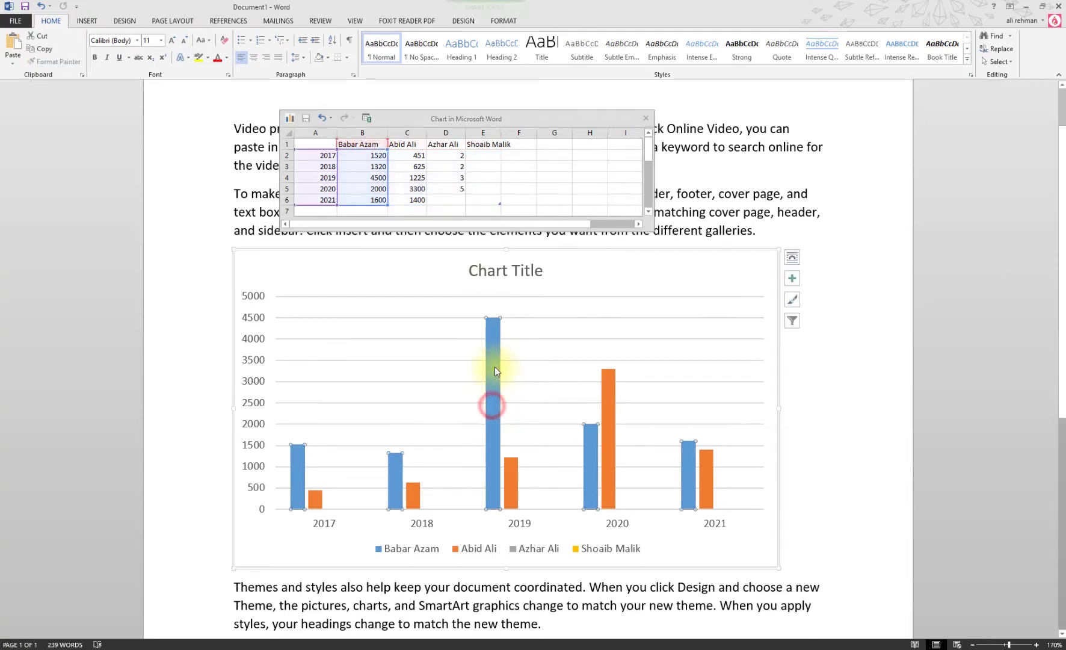
left_click(361, 177)
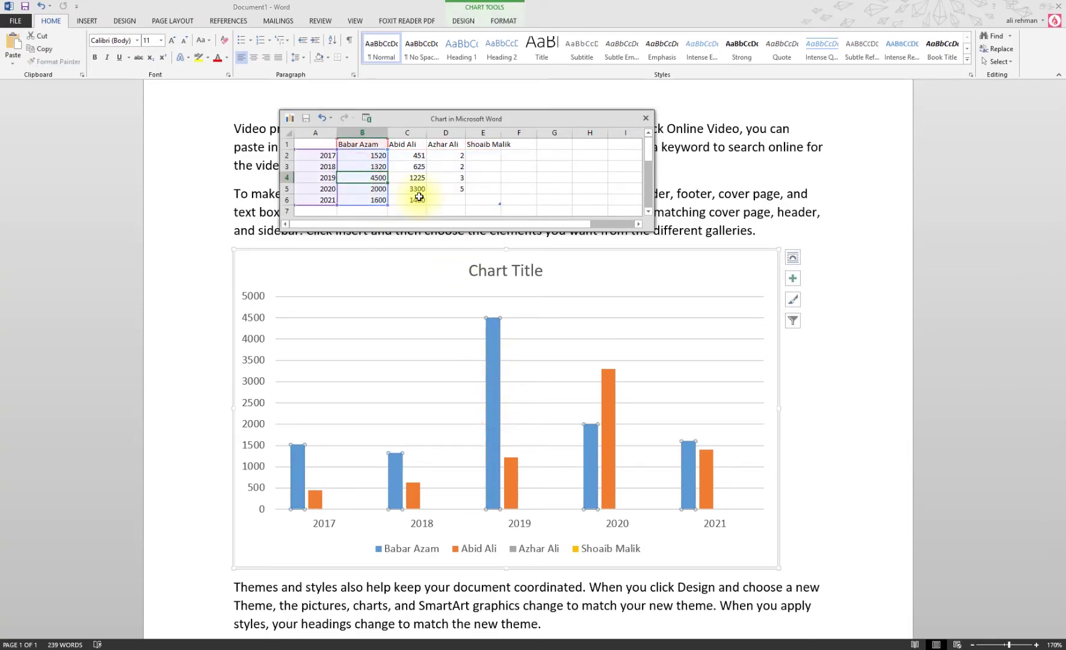
type("2500")
key("Return")
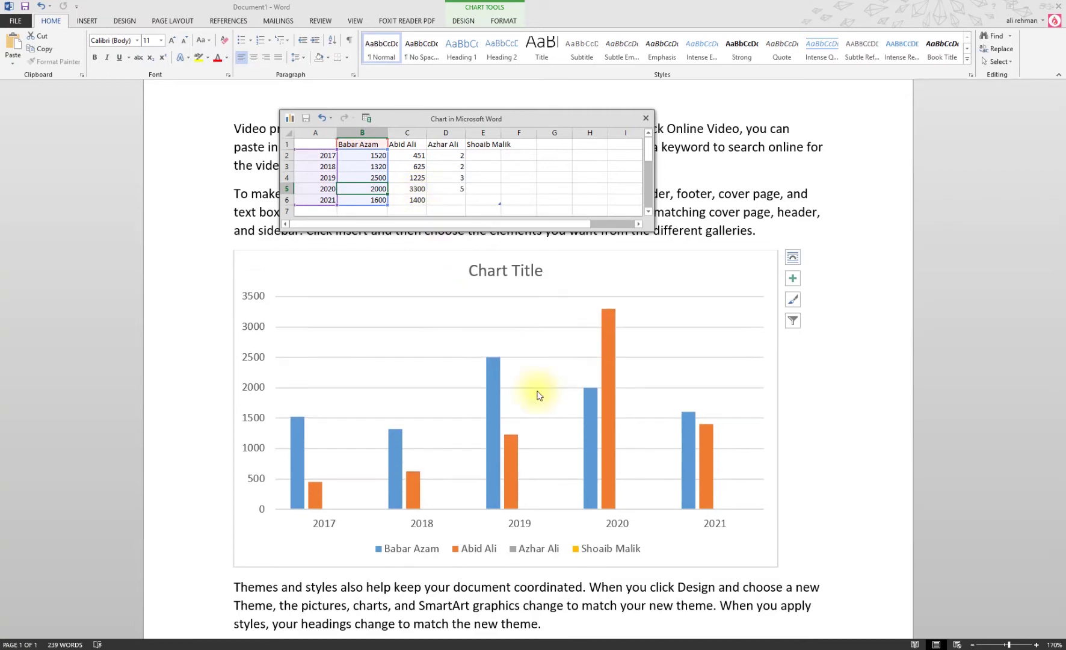
Step: Enter Azhar Ali's 2017–2021 runs: 1250, 1379, 1510, 1400, 1300
left_click(452, 155)
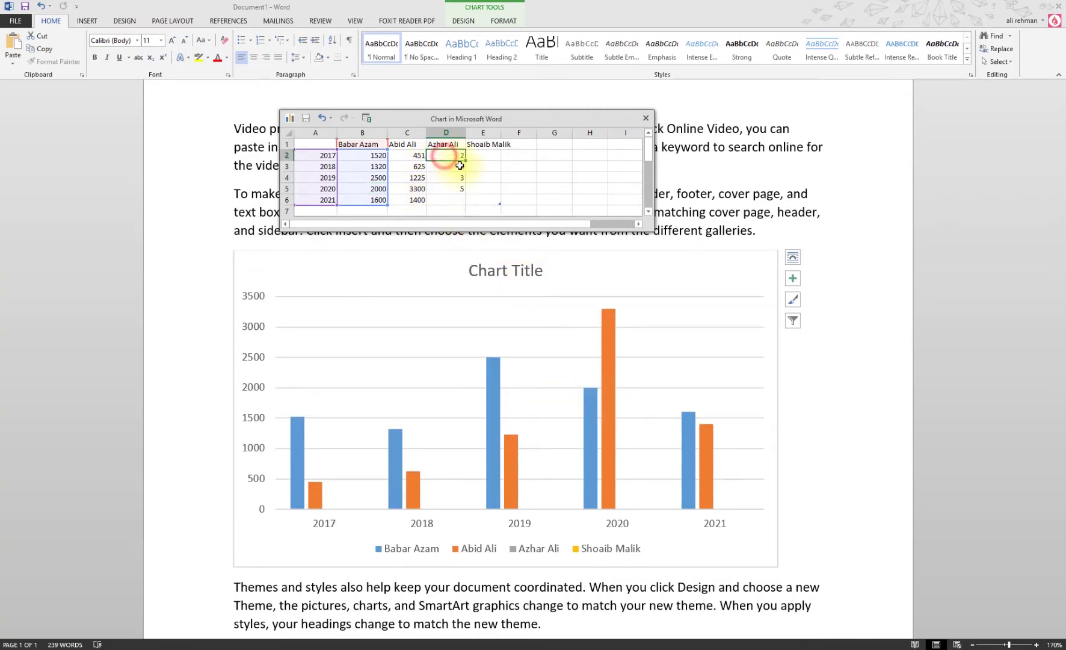
type("4520")
key("Return")
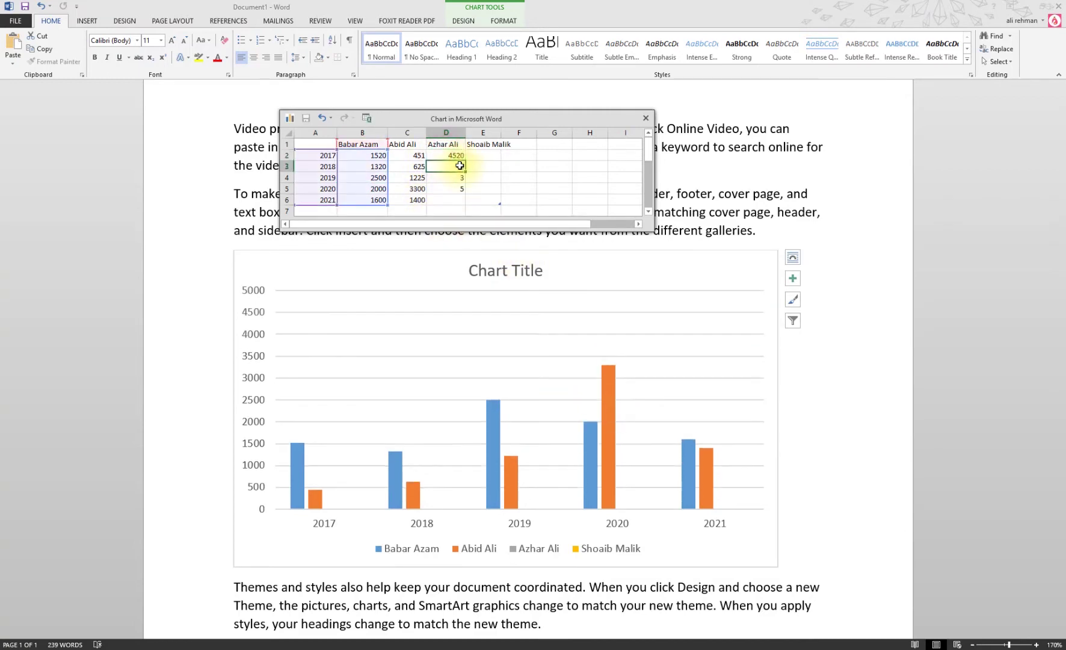
left_click(460, 156)
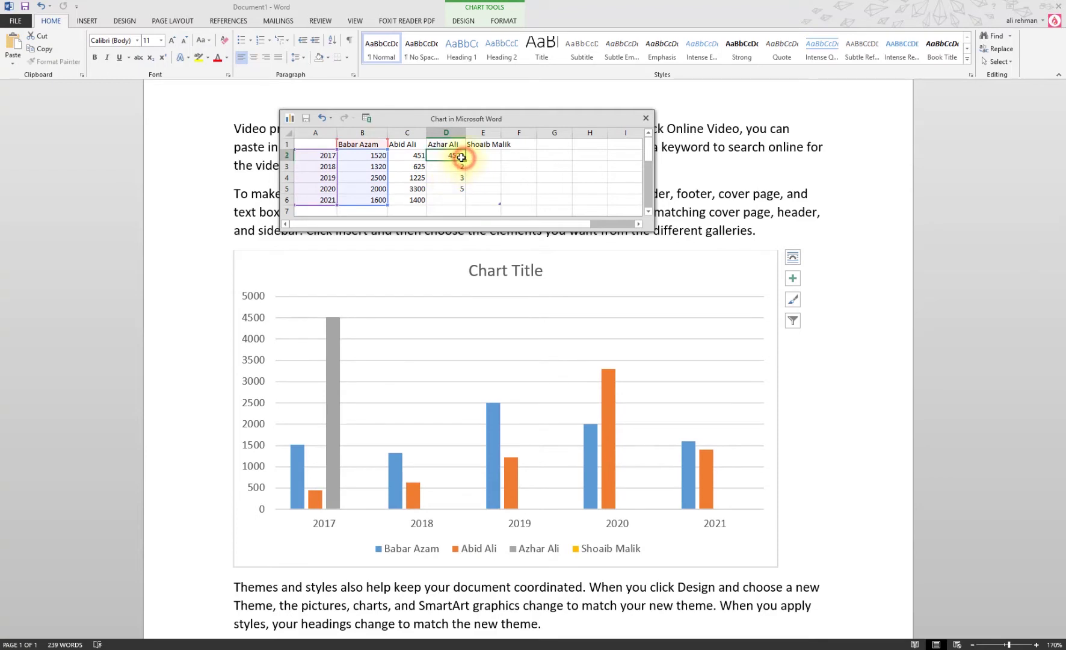
key("BackSpace")
type("250")
key("Return")
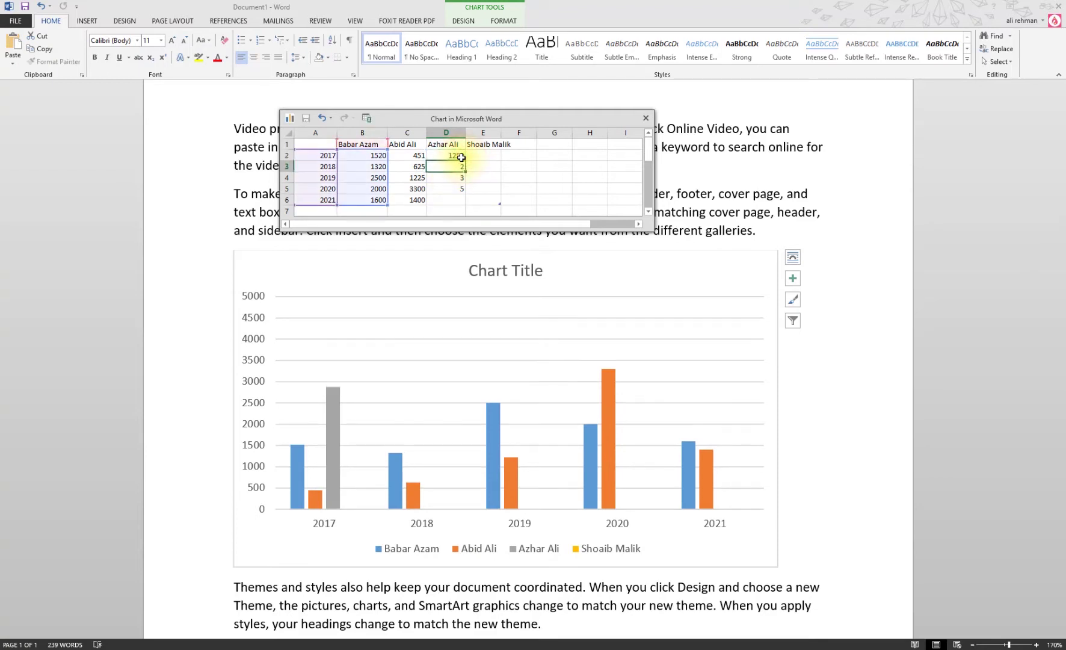
type("137")
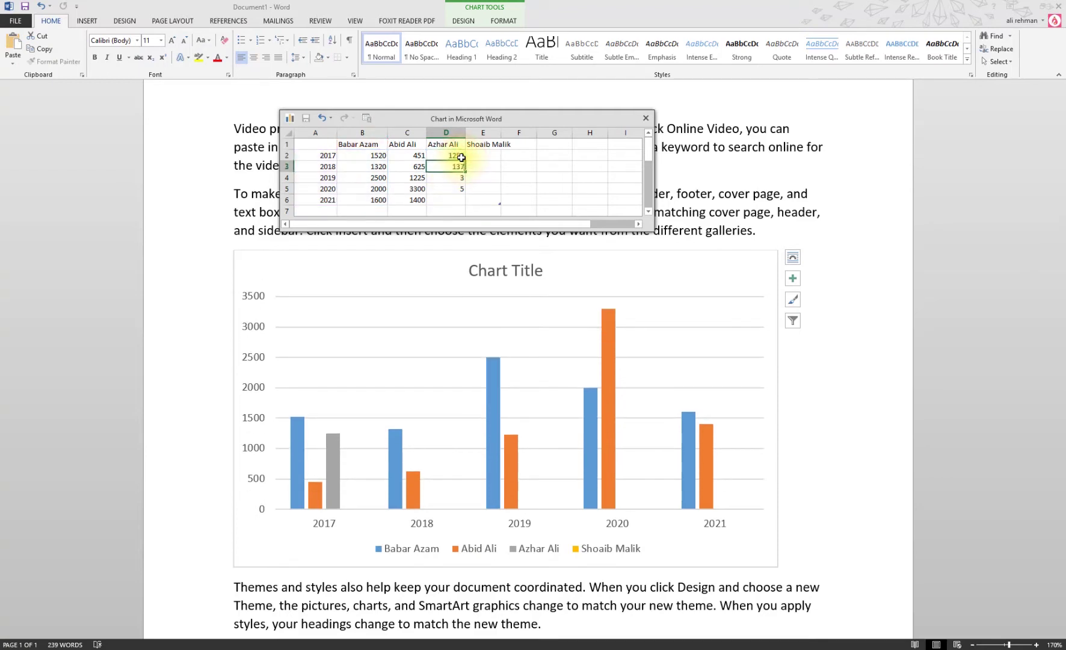
type("9")
key("Return")
type("15")
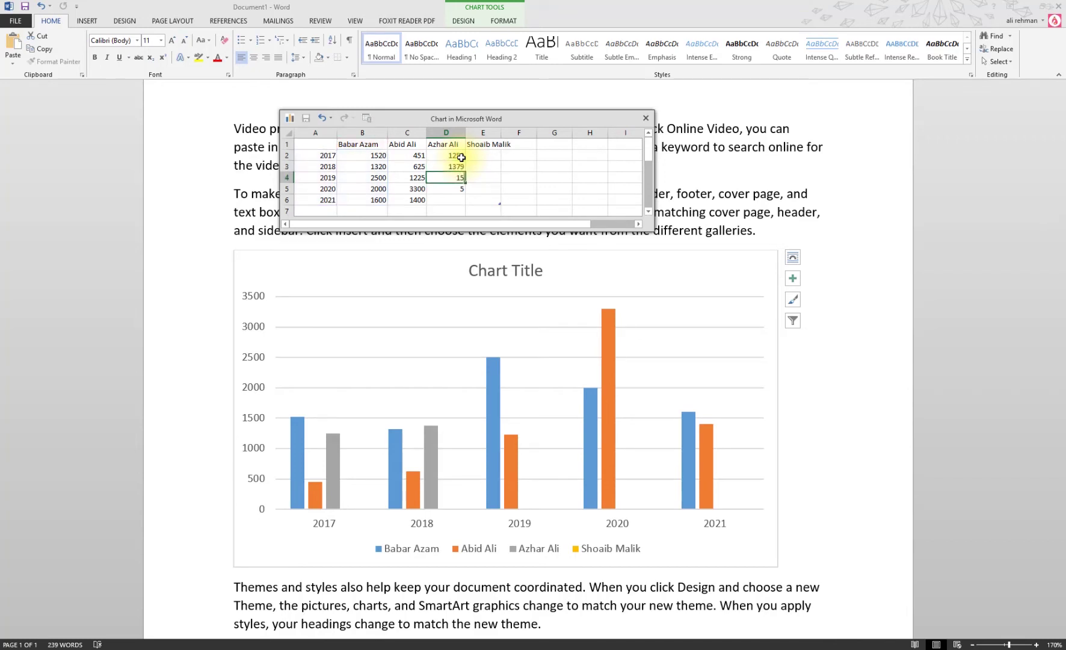
type("10")
key("Return")
type("1")
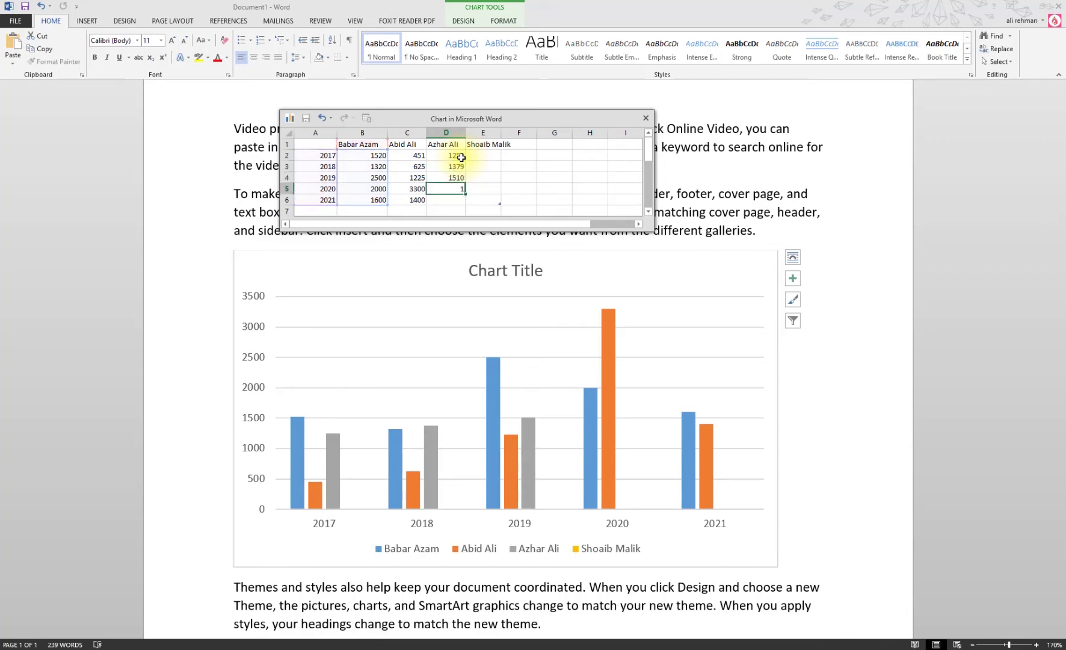
type("400")
key("Return")
type("13")
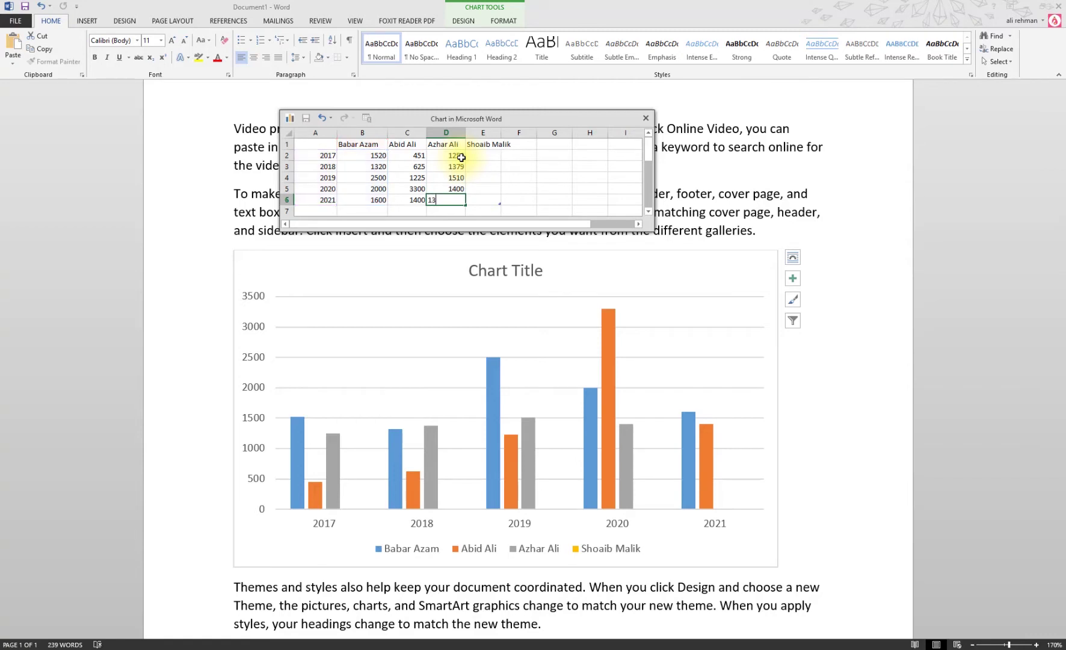
type("00")
key("Return")
Step: Widen column E and enter Shoaib Malik's runs: 500, 630, 510, 480, 900
left_click(494, 152)
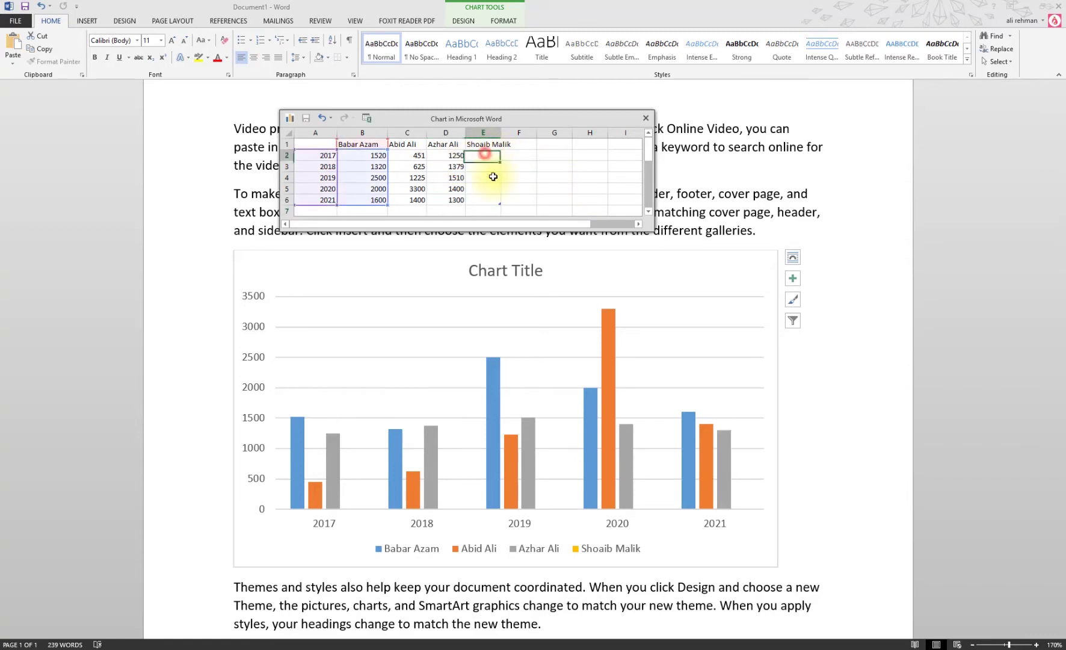
left_click_drag(500, 132, 522, 133)
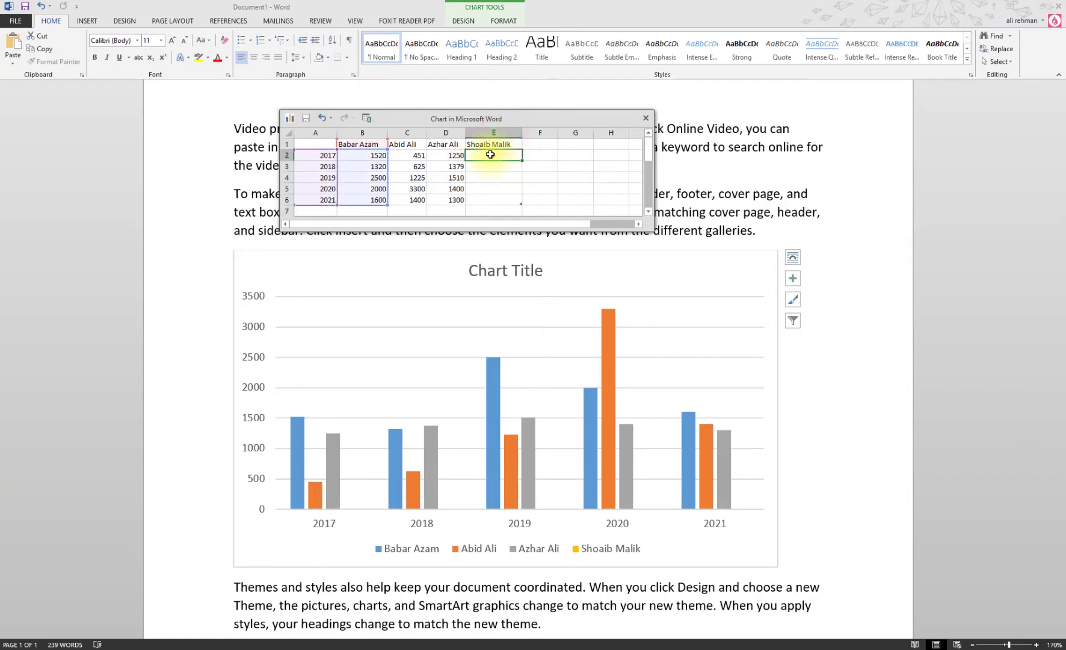
type("500")
key("Return")
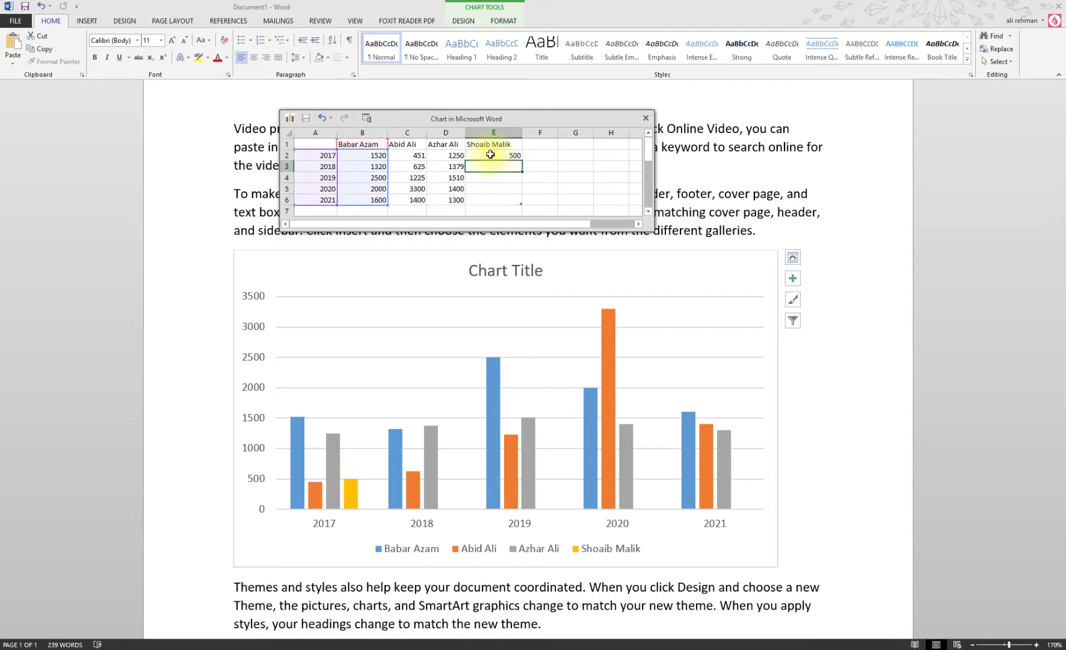
type("630")
key("Return")
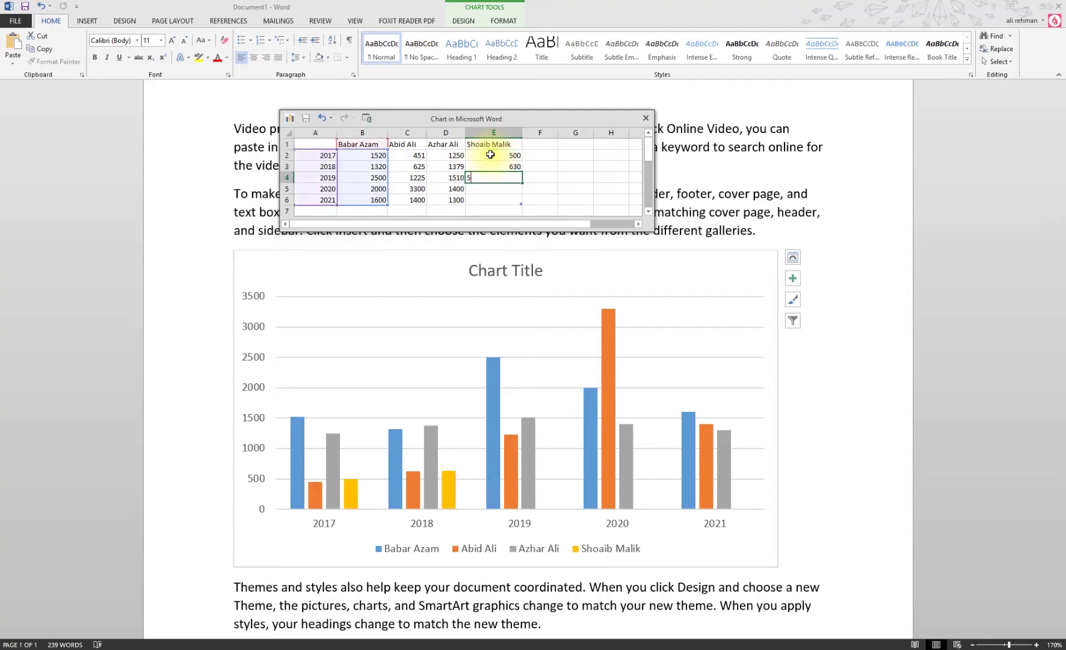
type("510")
key("Return")
type("480")
key("Return")
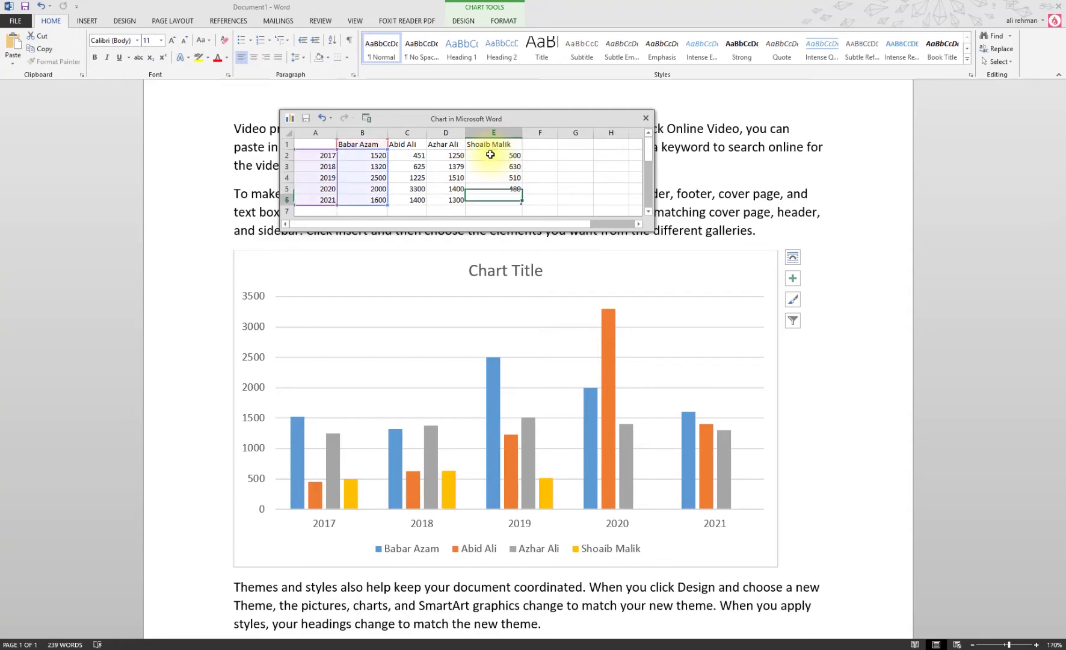
type("900")
key("Return")
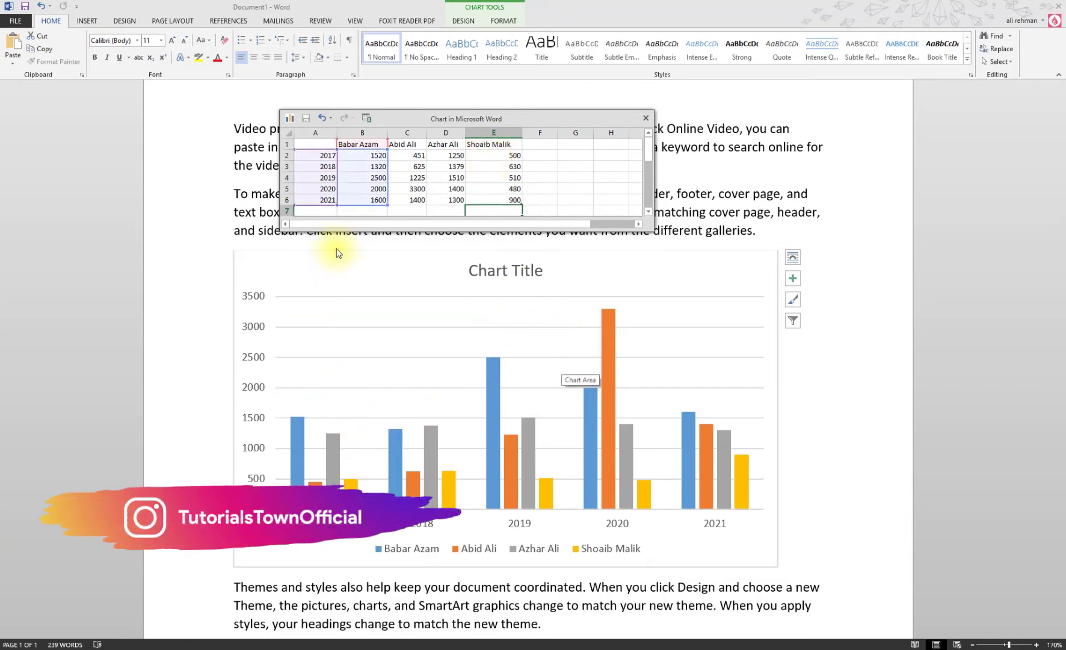
Step: Close the chart's data sheet and return to the document
left_click(864, 368)
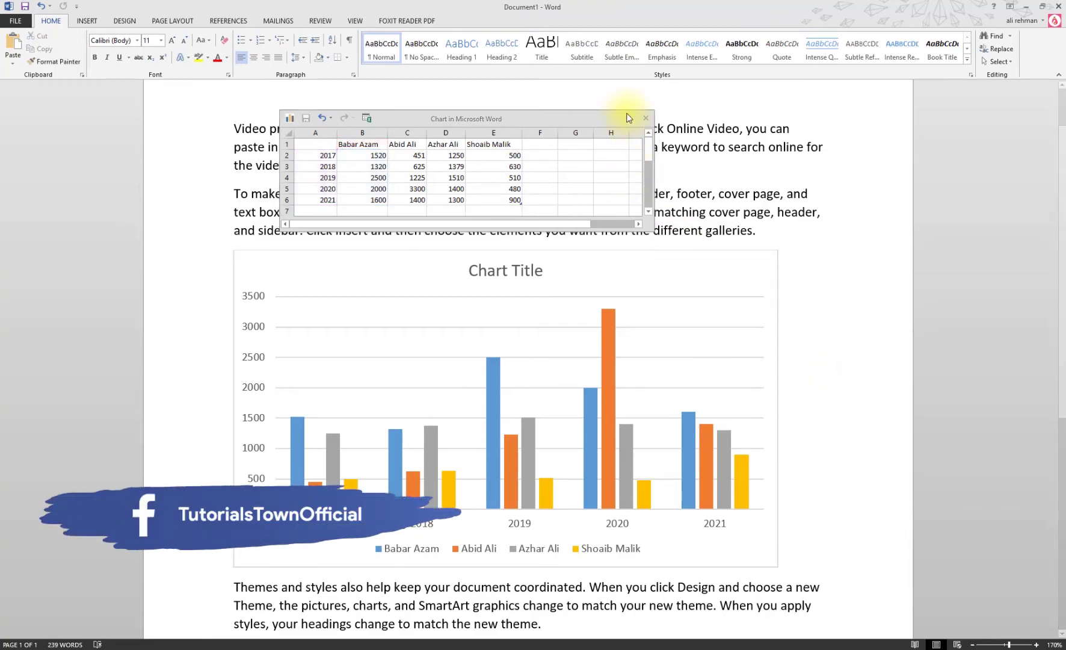
left_click(645, 119)
scroll(656, 300, "down", 3)
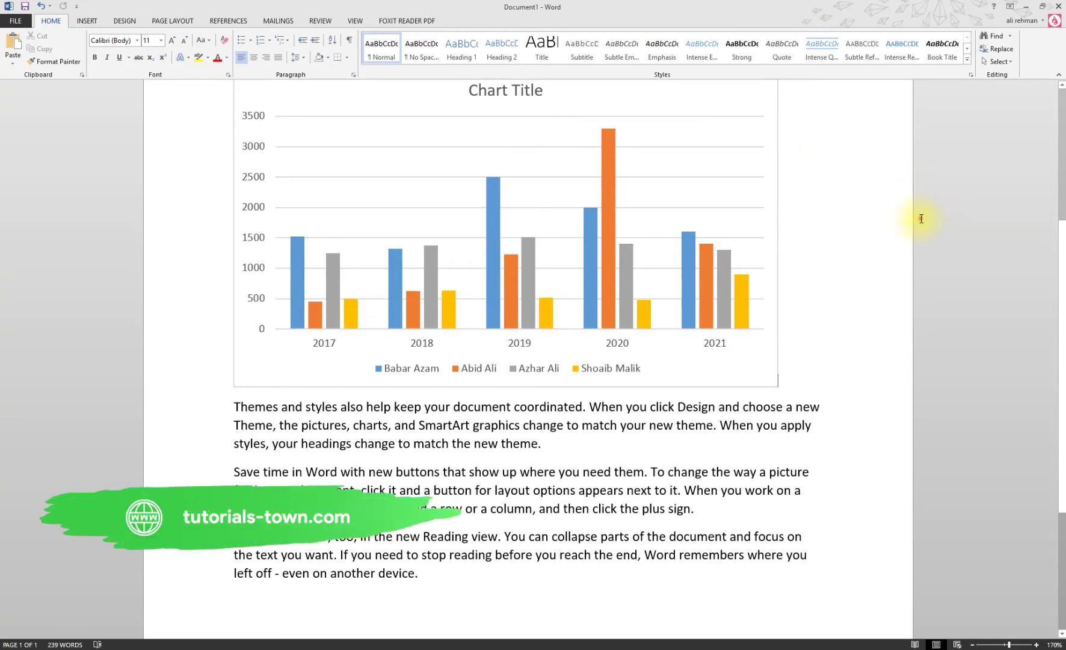
left_click(920, 219)
Step: Replace the chart title with 'Pakistani Batsman Runs/Year'
left_click(491, 90)
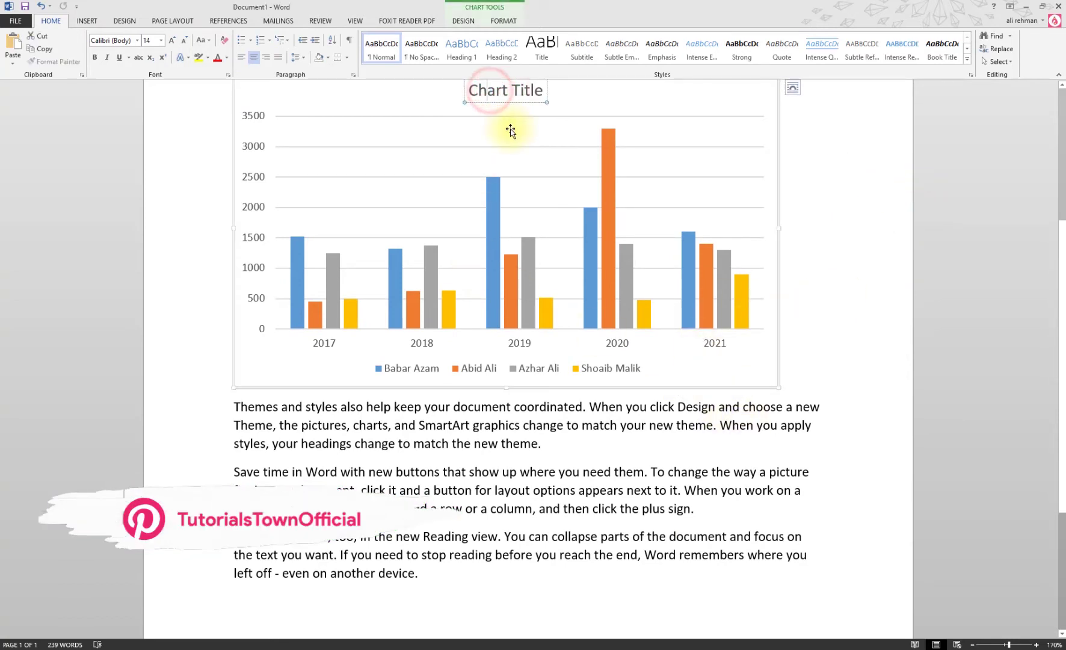
key("ctrl+a")
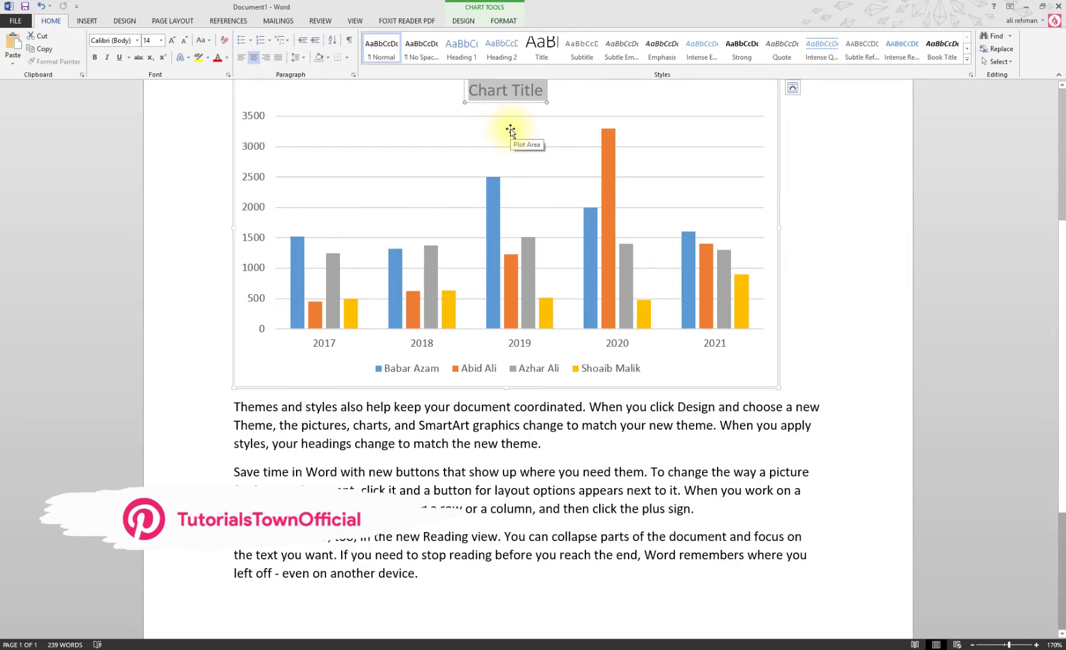
type("Pa")
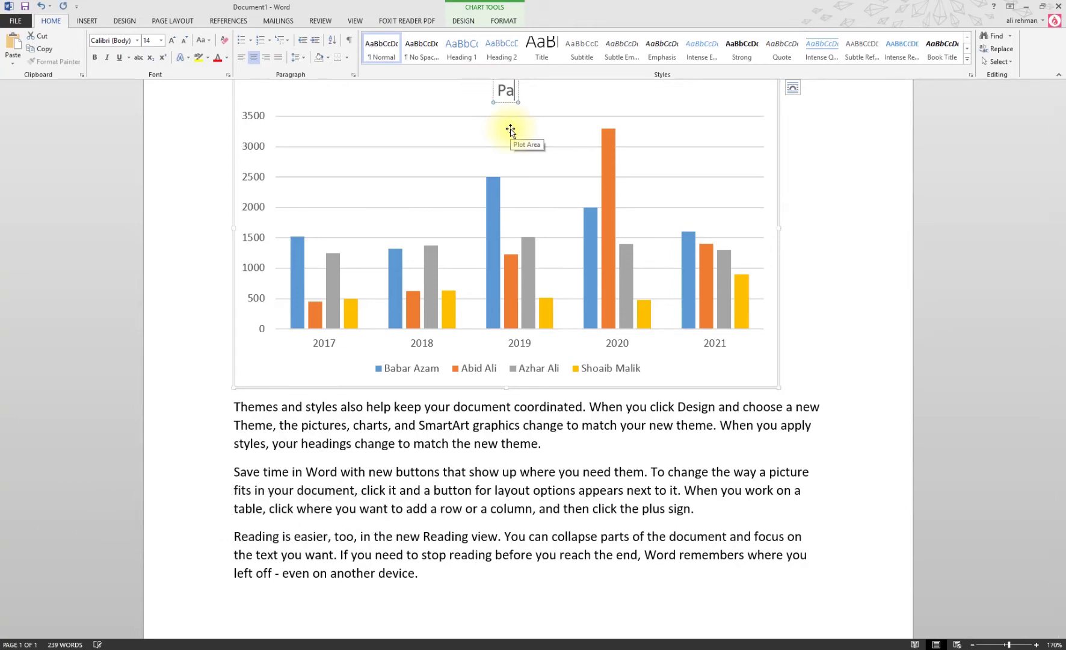
type("kistani")
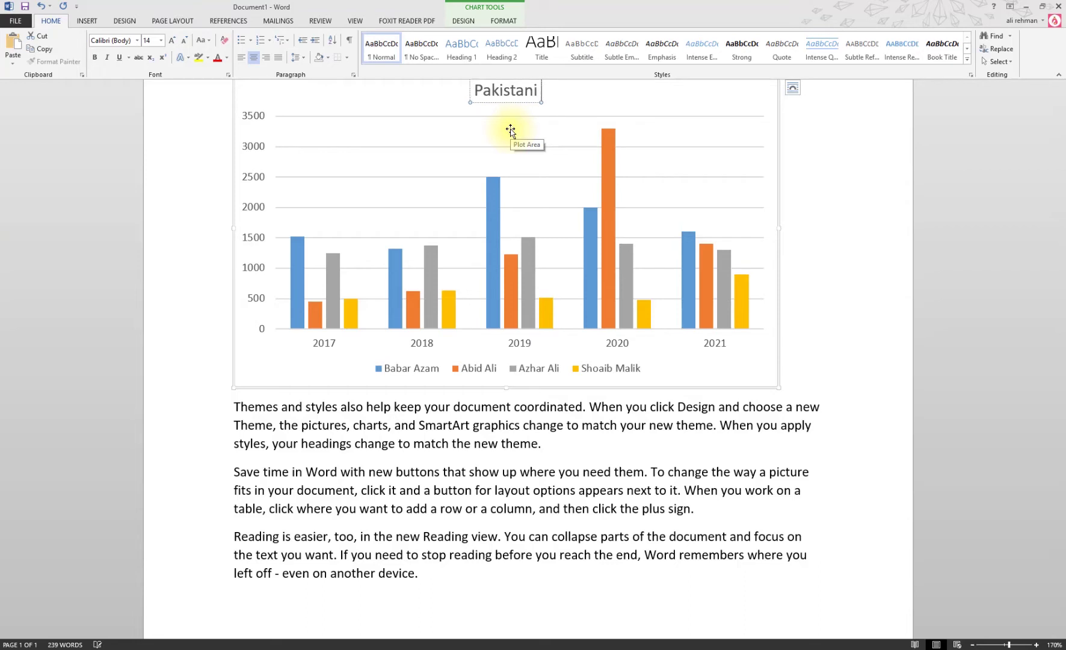
type(" Bats")
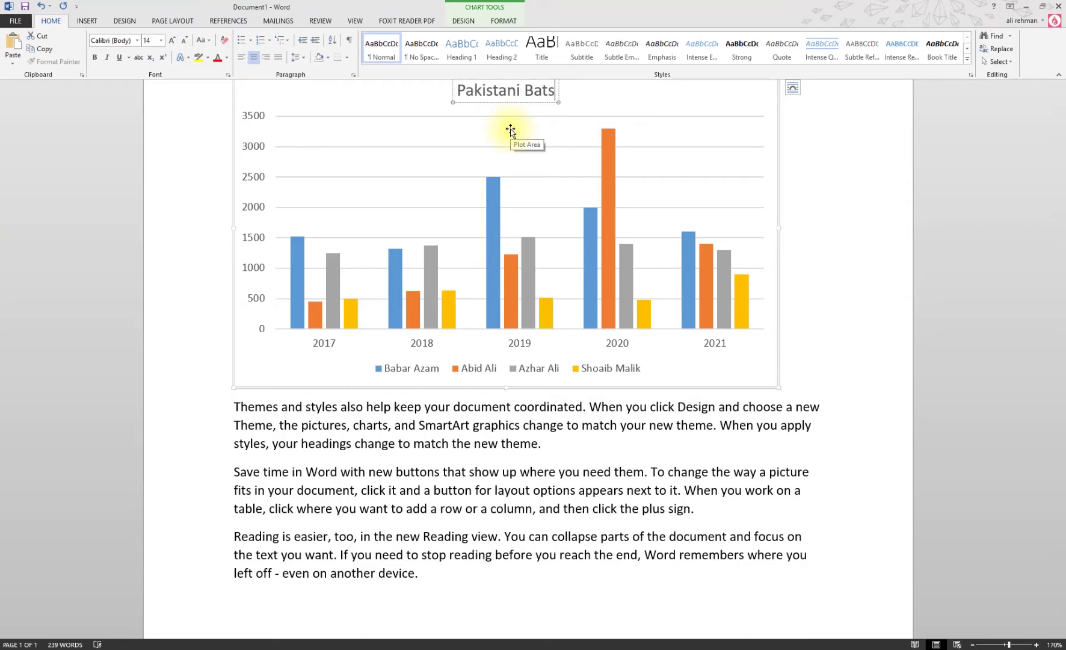
type("man")
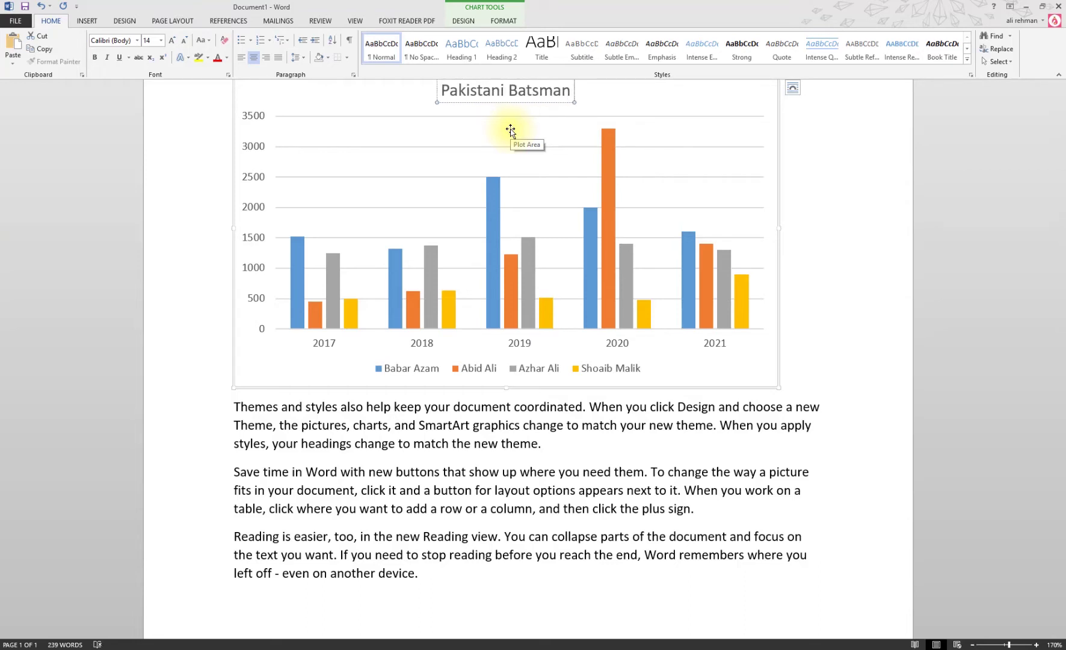
type(" Run")
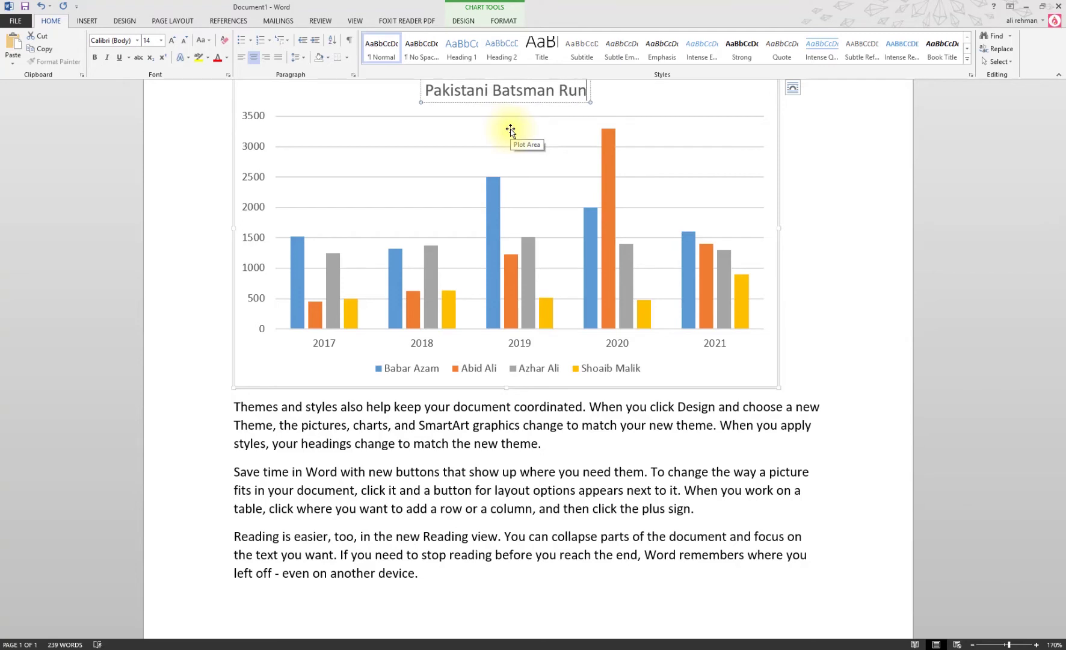
type("s/")
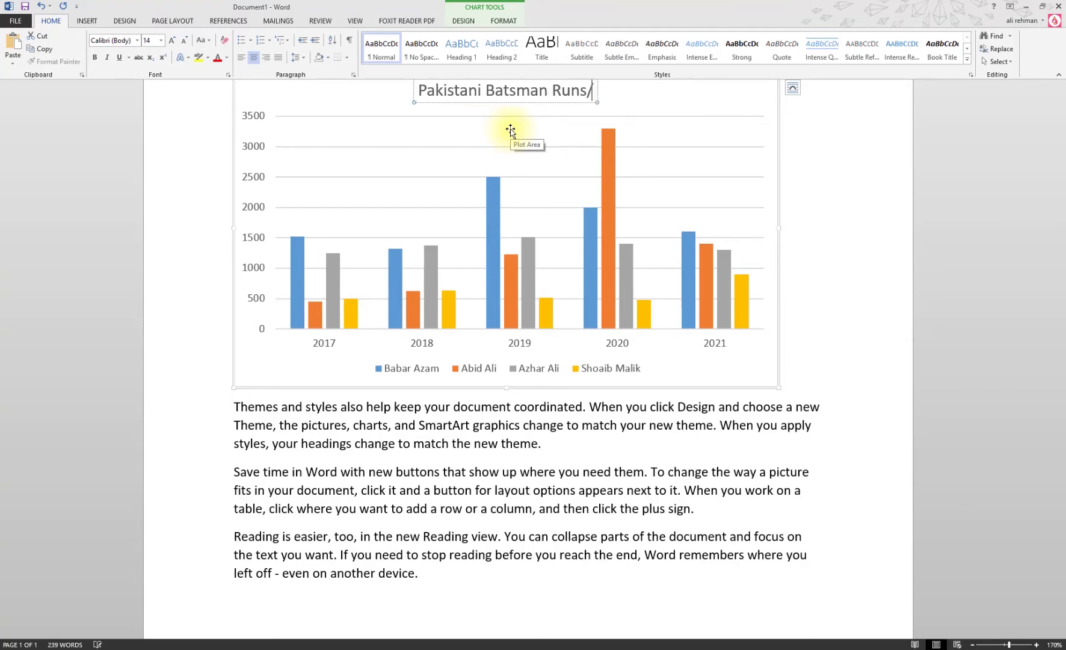
type("Year")
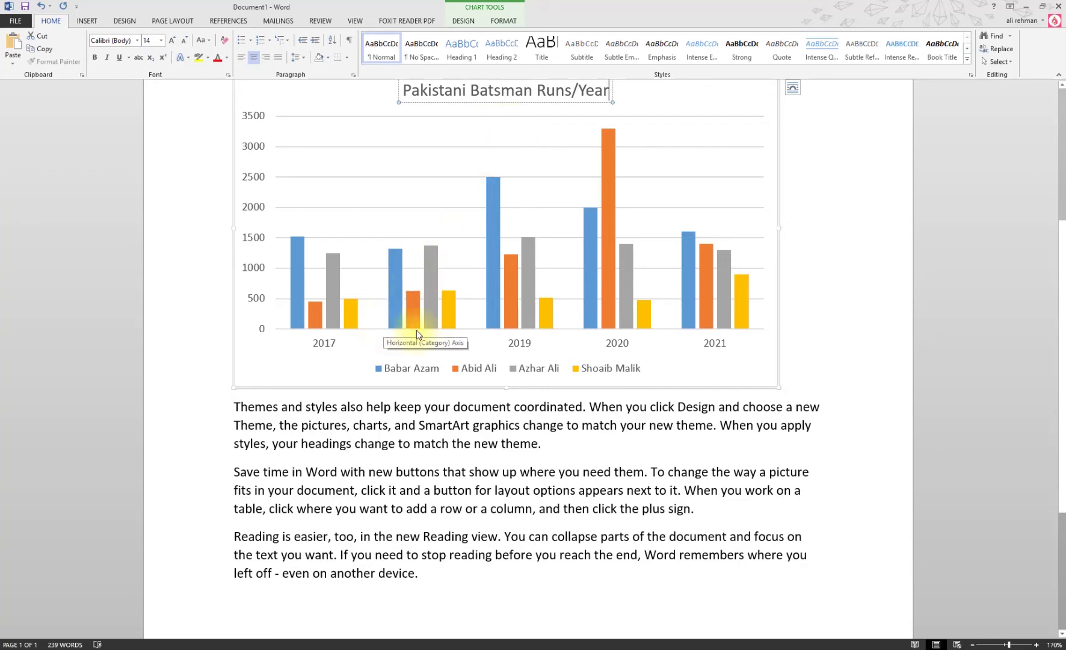
Step: Shrink the chart and move it into the Themes and styles paragraph
scroll(894, 225, "up", 1)
left_click(780, 141)
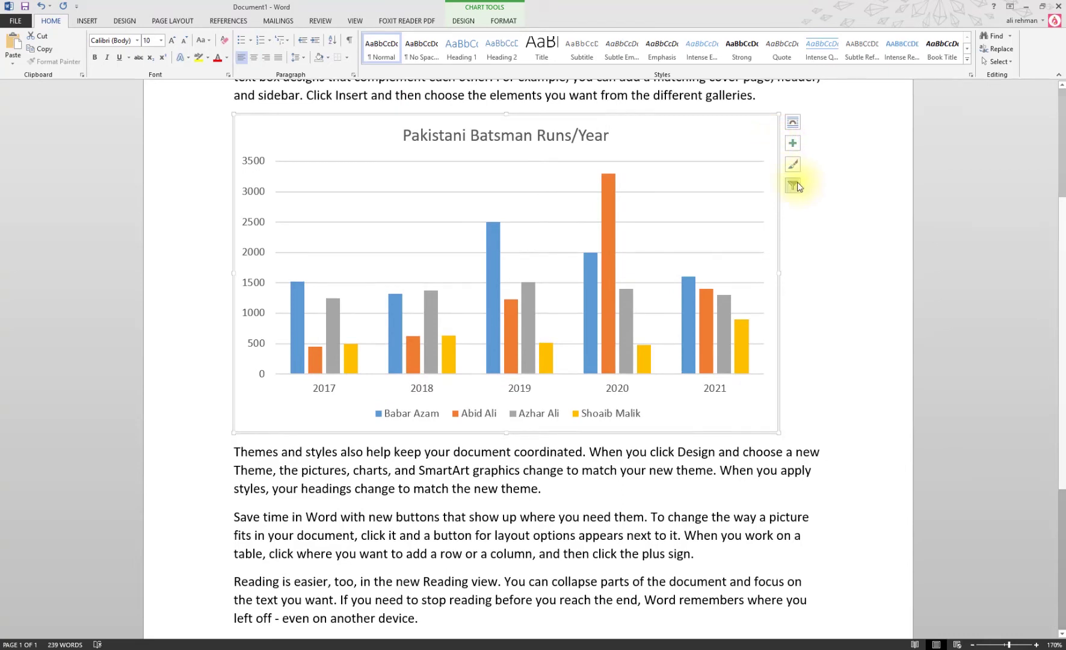
left_click(793, 122)
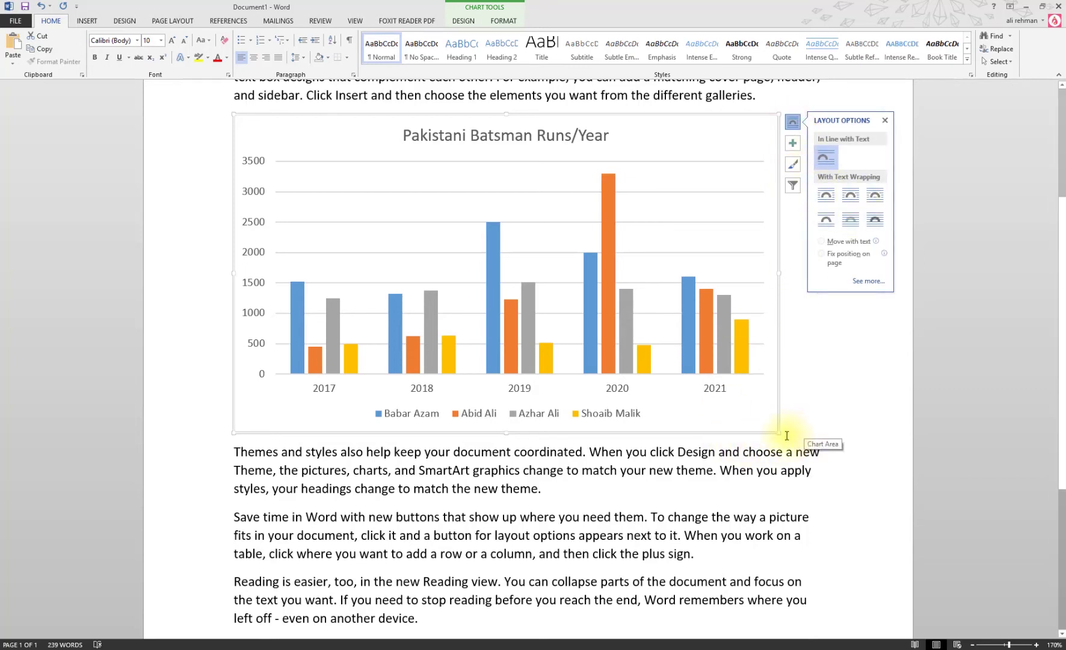
left_click_drag(776, 431, 547, 279)
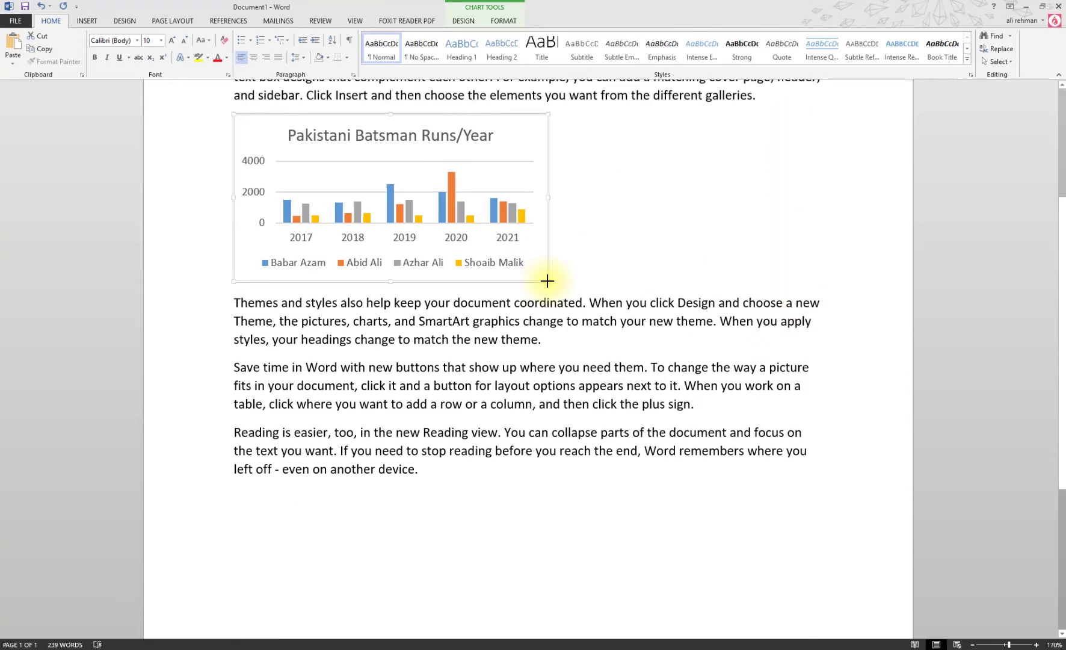
left_click_drag(541, 231, 356, 341)
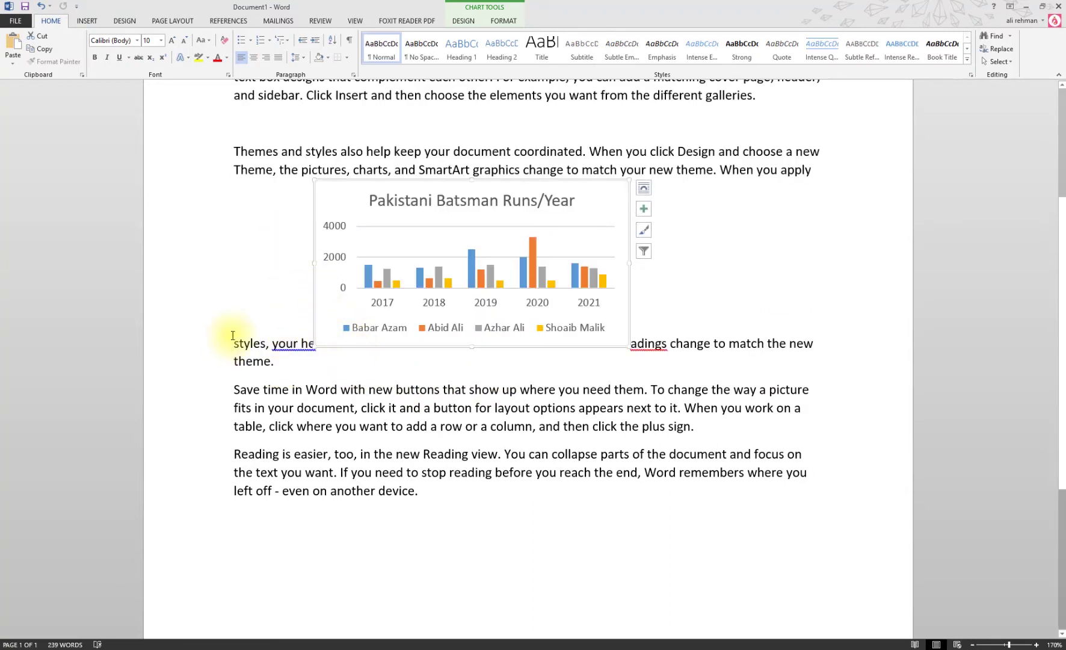
Step: Apply Square text wrapping to the chart and enlarge it to full text width
left_click(643, 188)
left_click(677, 260)
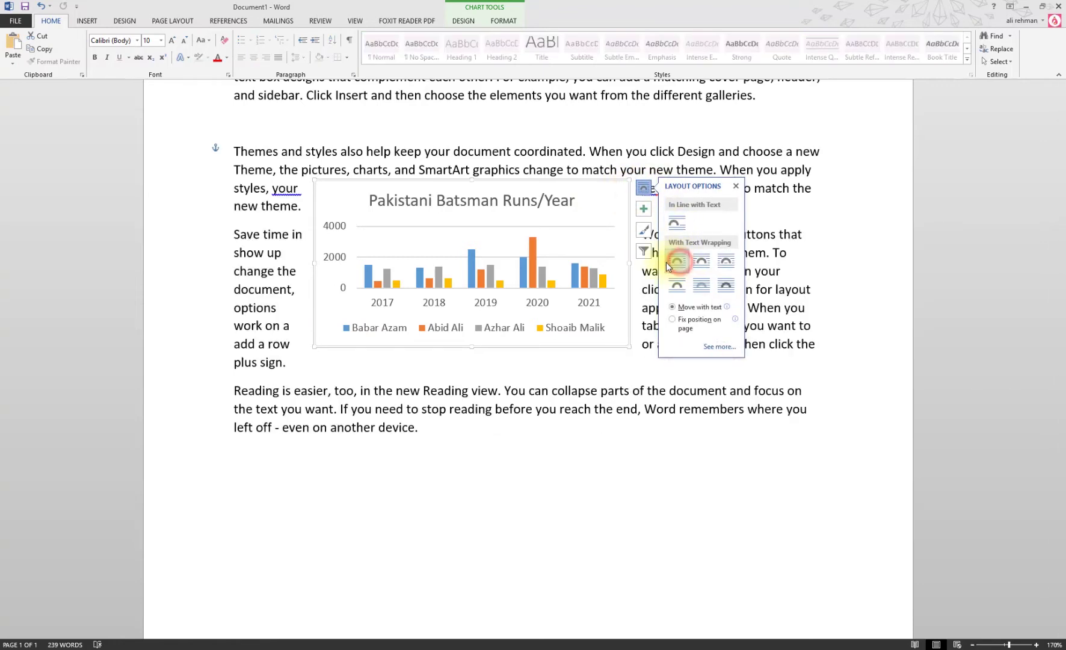
mouse_move(627, 222)
left_mouse_down()
mouse_move(678, 238)
mouse_move(546, 236)
left_mouse_up()
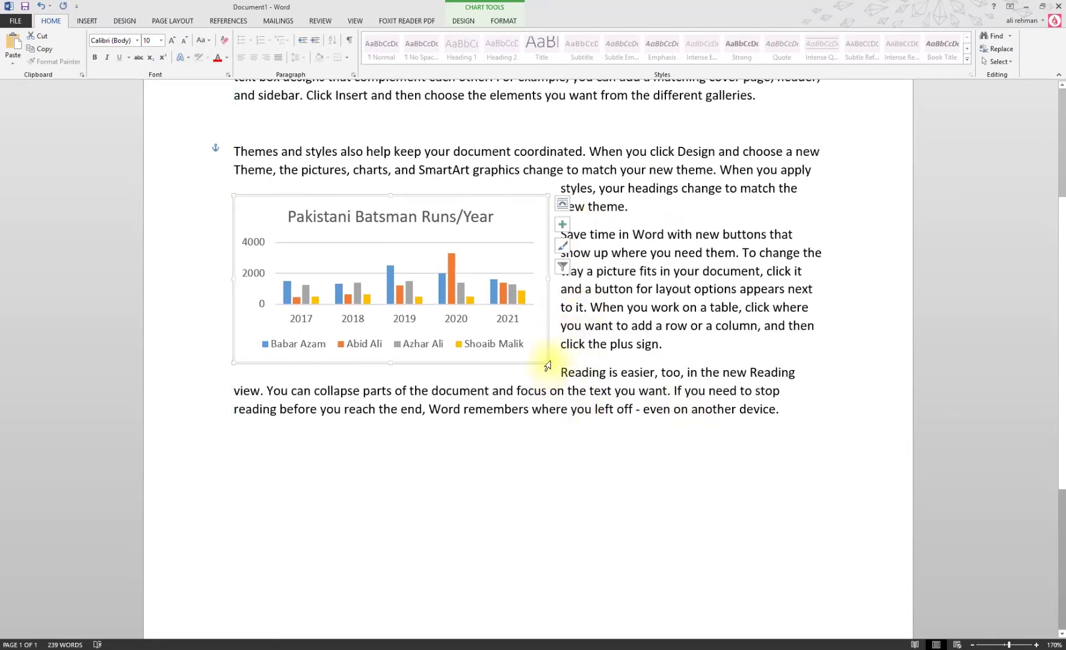
left_click(563, 203)
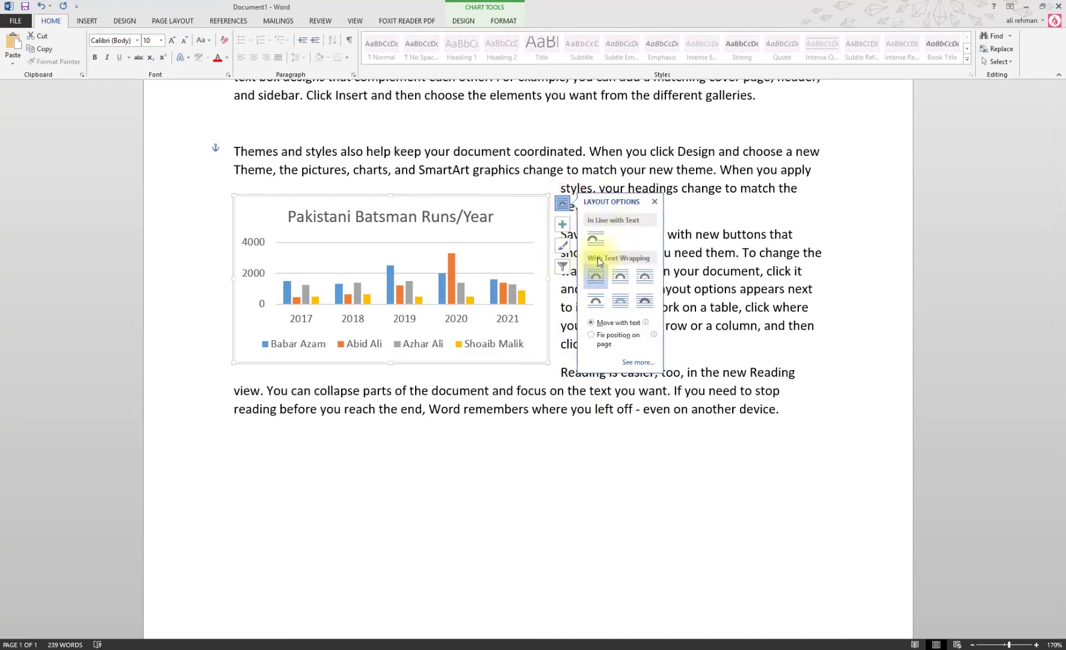
left_click(594, 280)
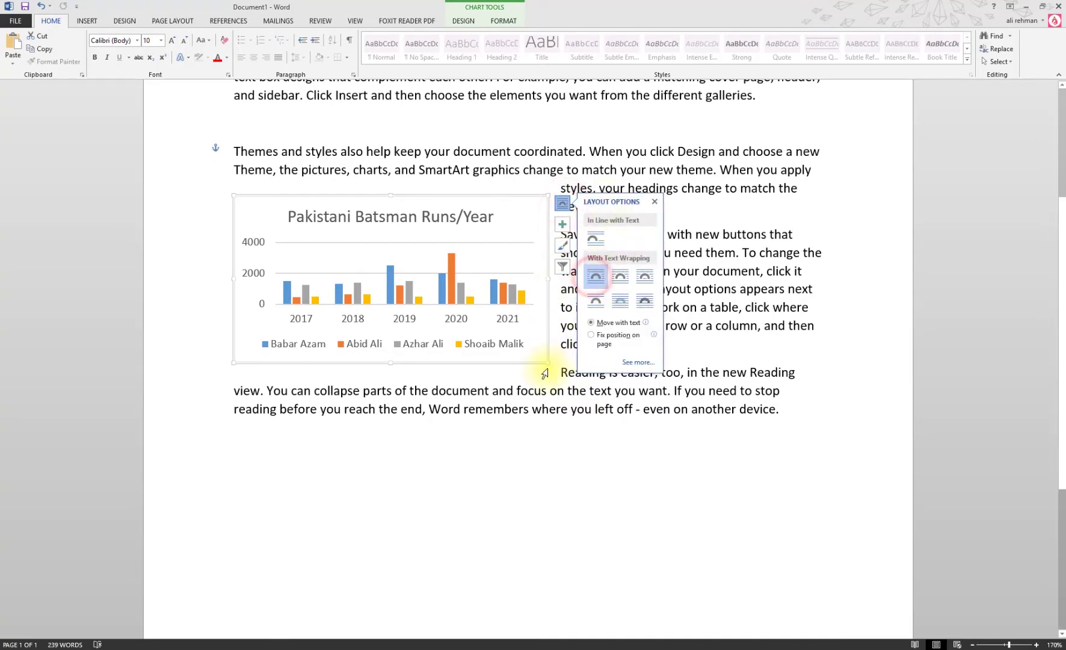
left_click_drag(548, 362, 813, 492)
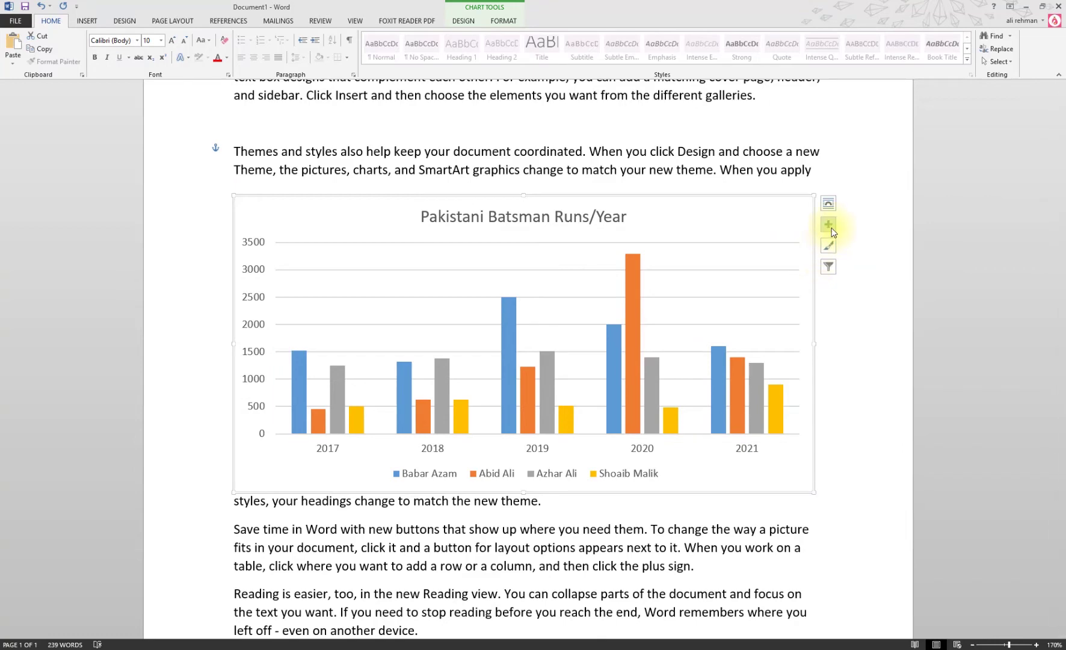
Step: Turn on axis titles and title the vertical axis 'Runs Scored'
left_click(830, 227)
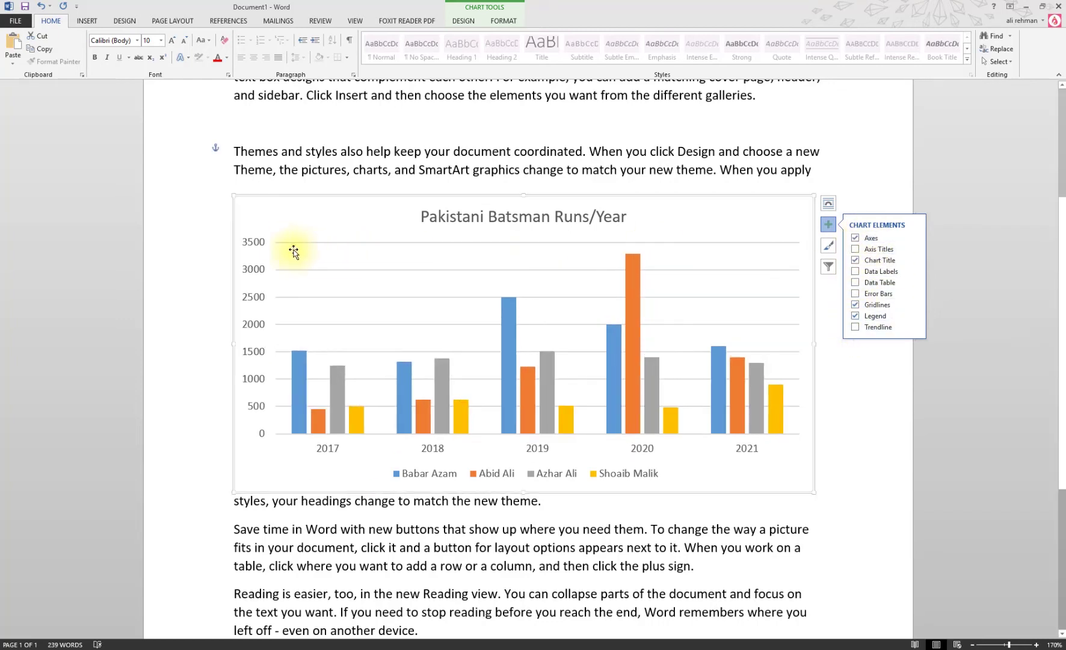
left_click(855, 249)
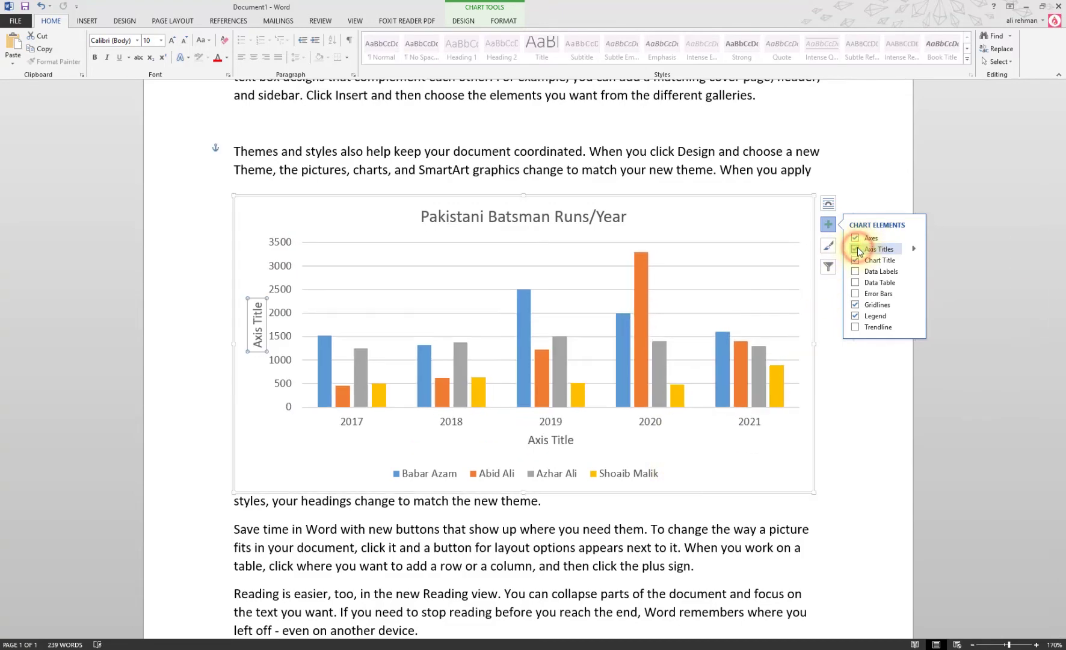
left_click(259, 323)
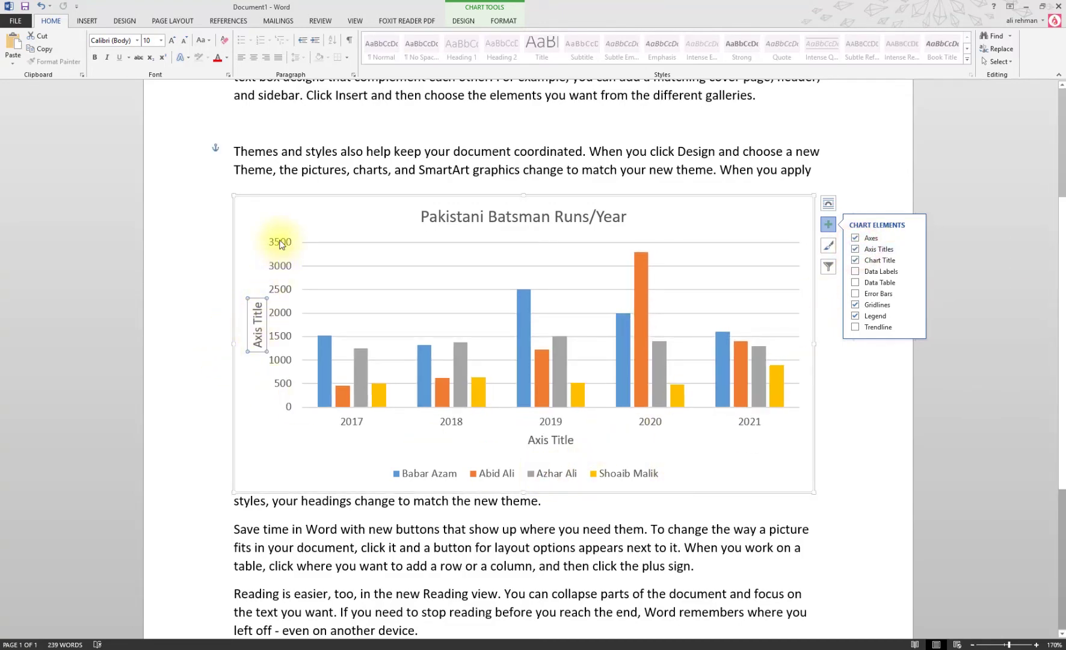
triple_click(257, 315)
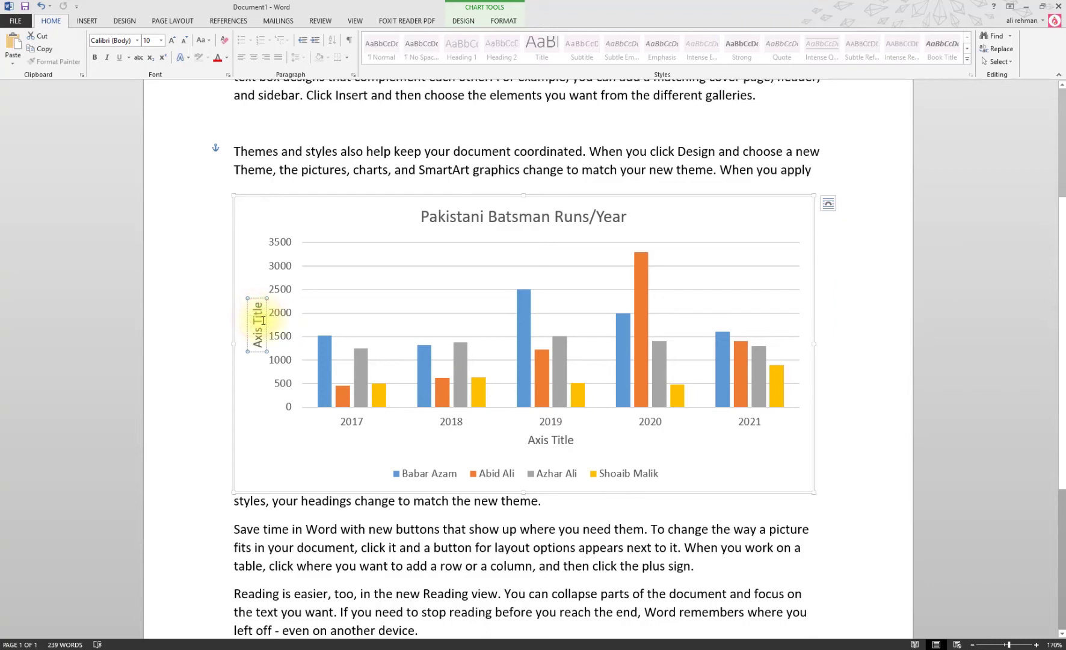
type("R")
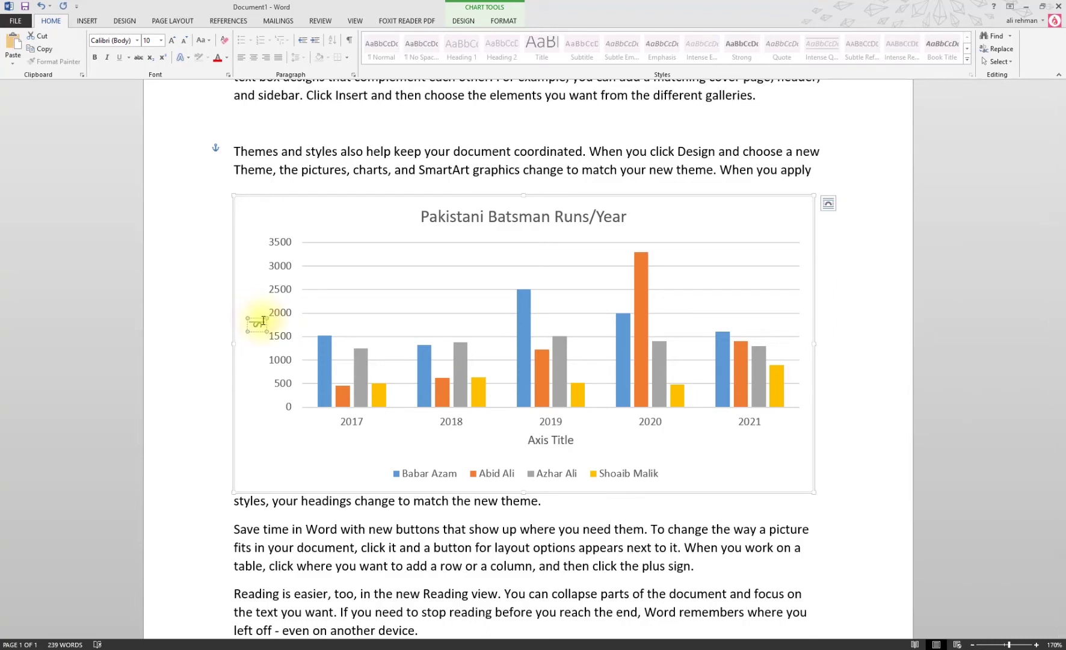
type("re")
key("Home")
type("Run")
type("s Score")
type("d")
Step: Title the horizontal axis 'Calender Year'
left_click(536, 440)
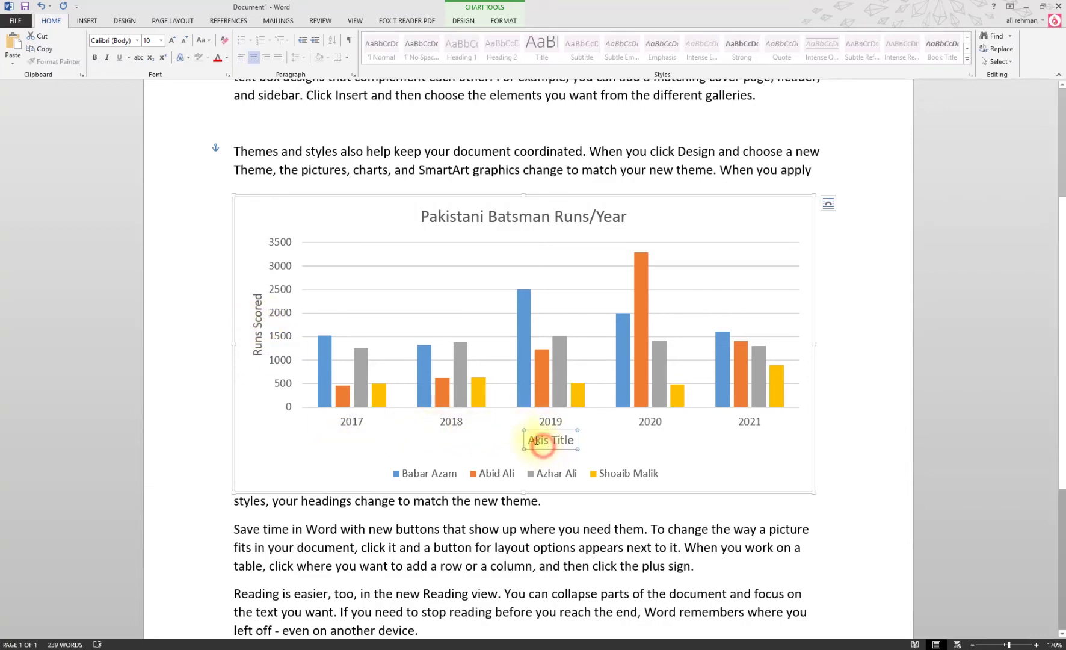
triple_click(535, 439)
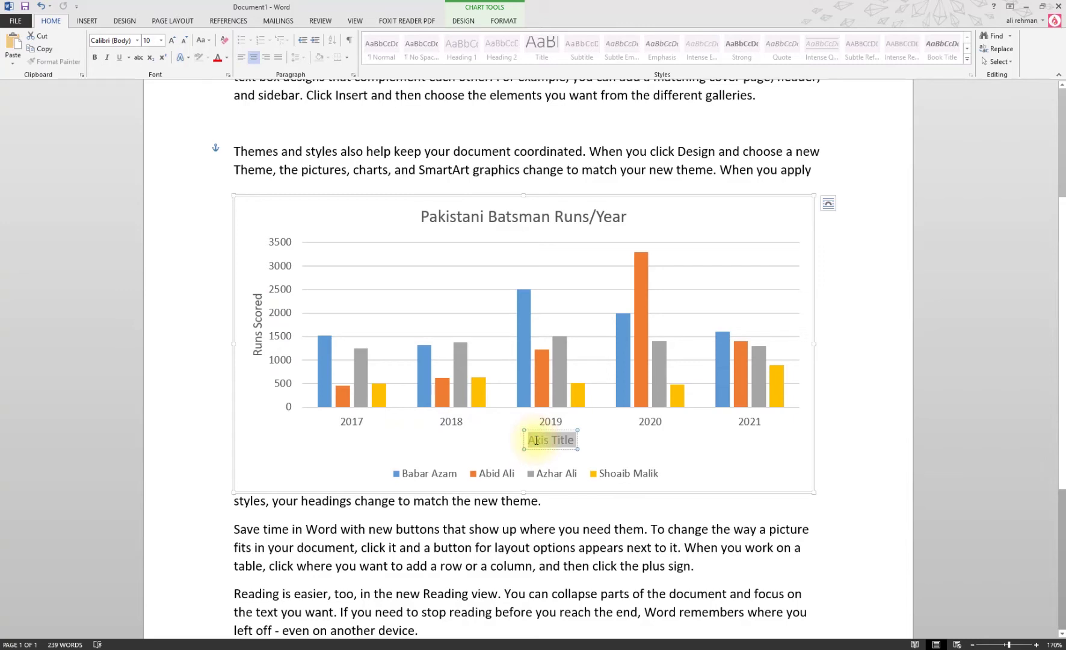
type("Calen")
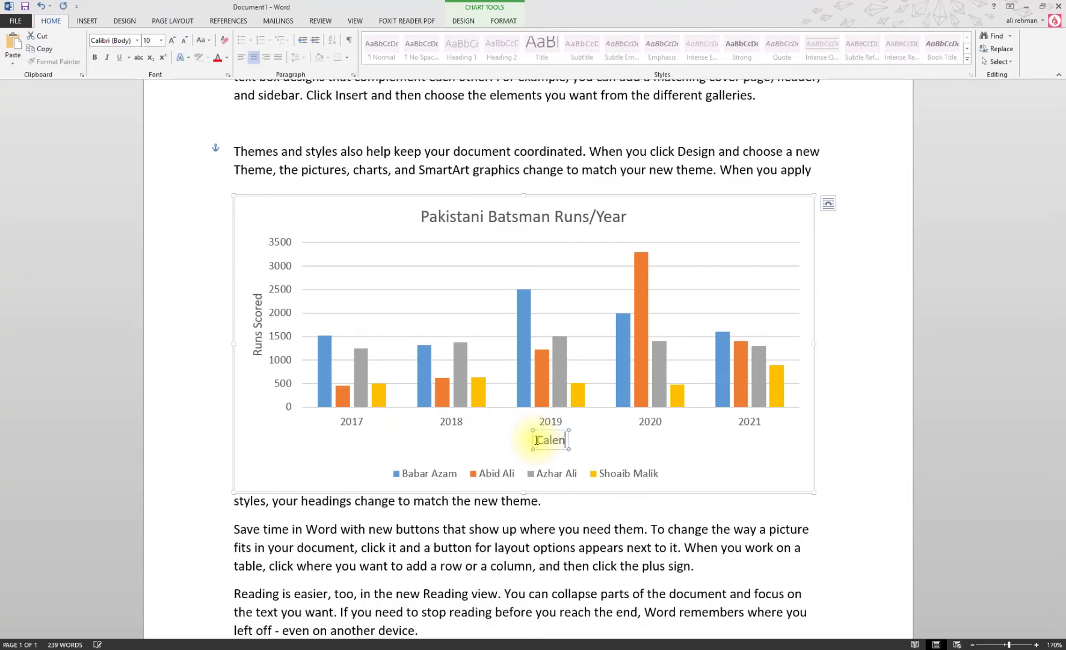
type("der Ye")
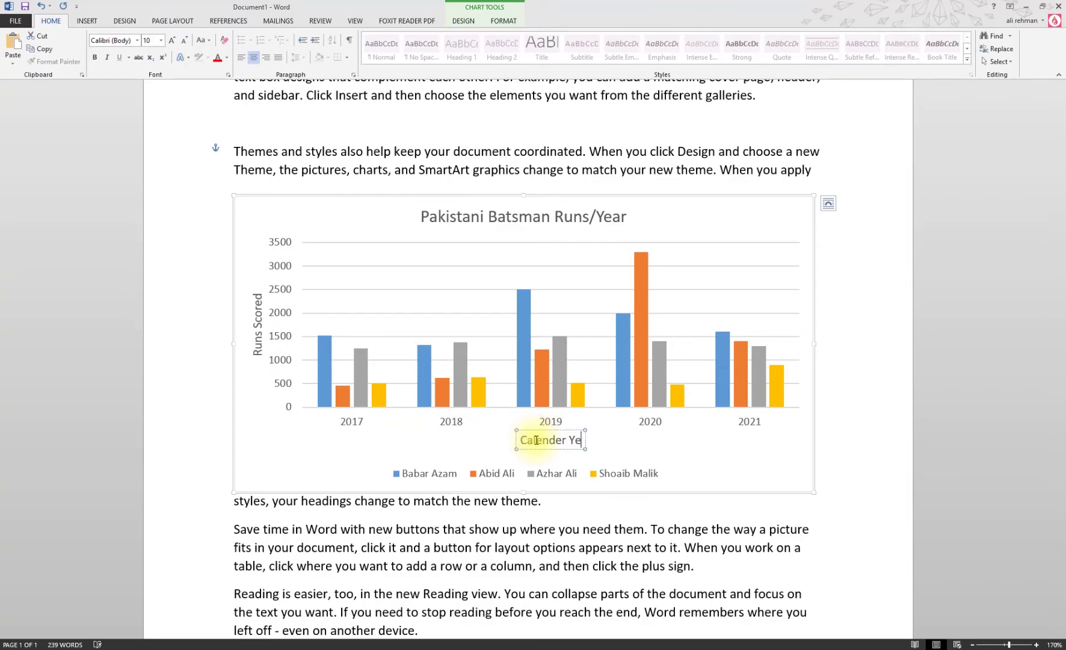
type("ar")
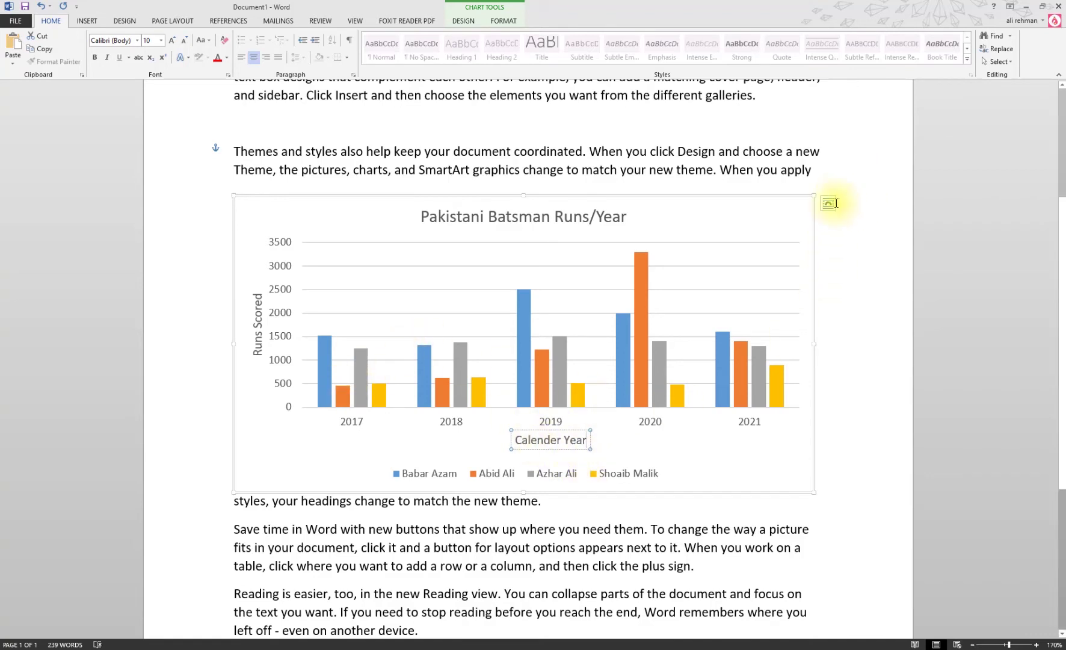
Step: Finish the 'Calender Year' axis title, then try the bold-title chart style
left_click(898, 240)
left_click(807, 219)
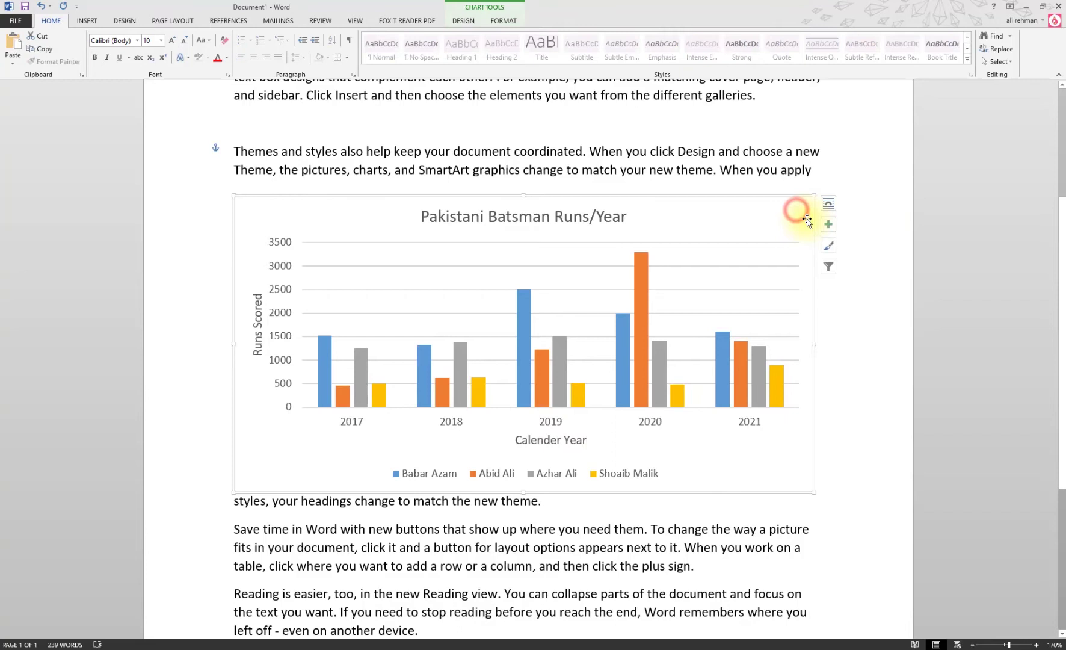
left_click(828, 247)
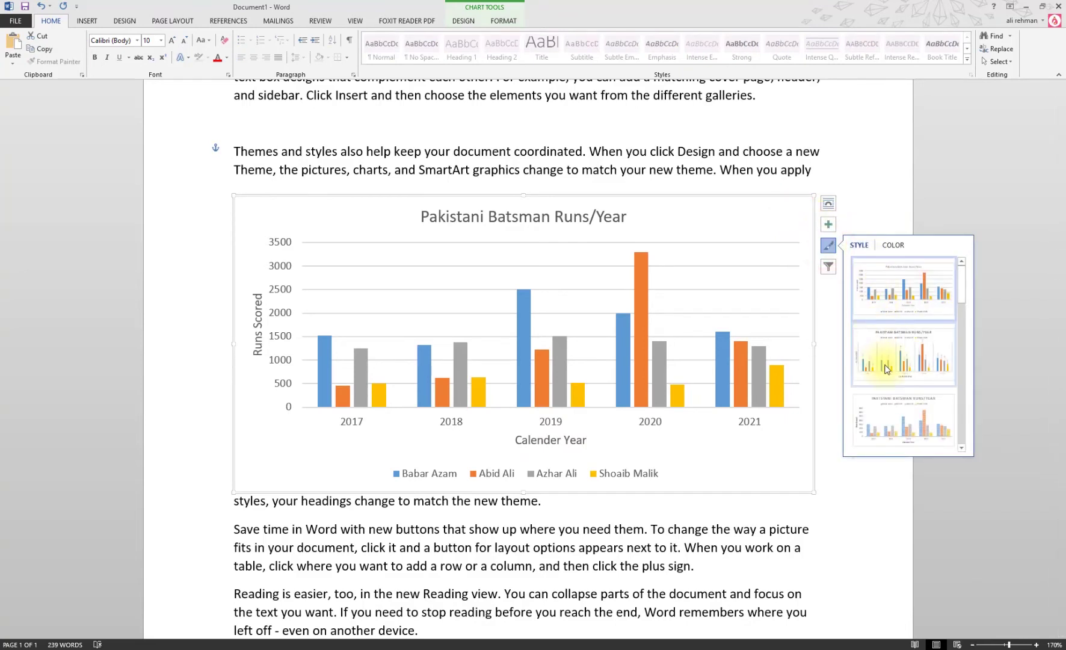
scroll(887, 418, "down", 1)
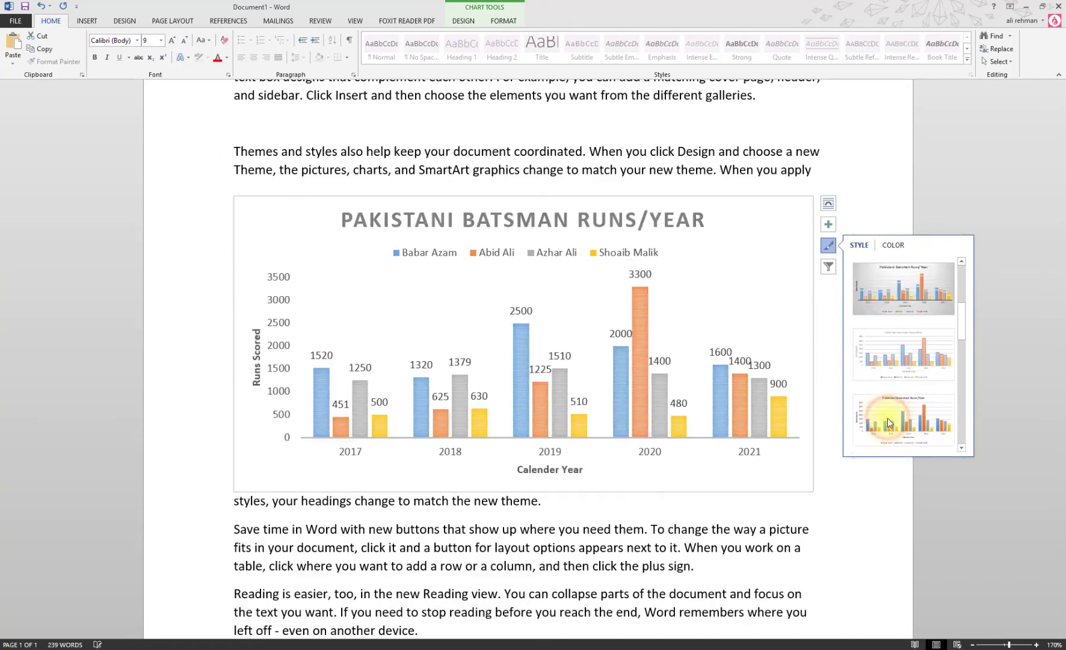
scroll(888, 421, "down", 1)
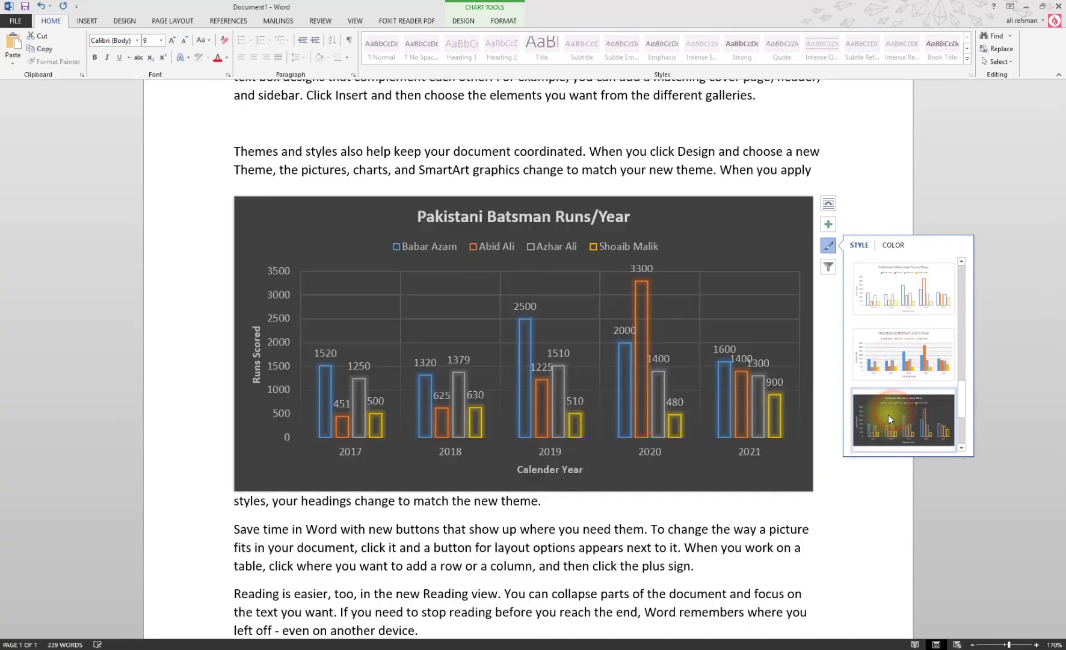
scroll(885, 373, "down", 2)
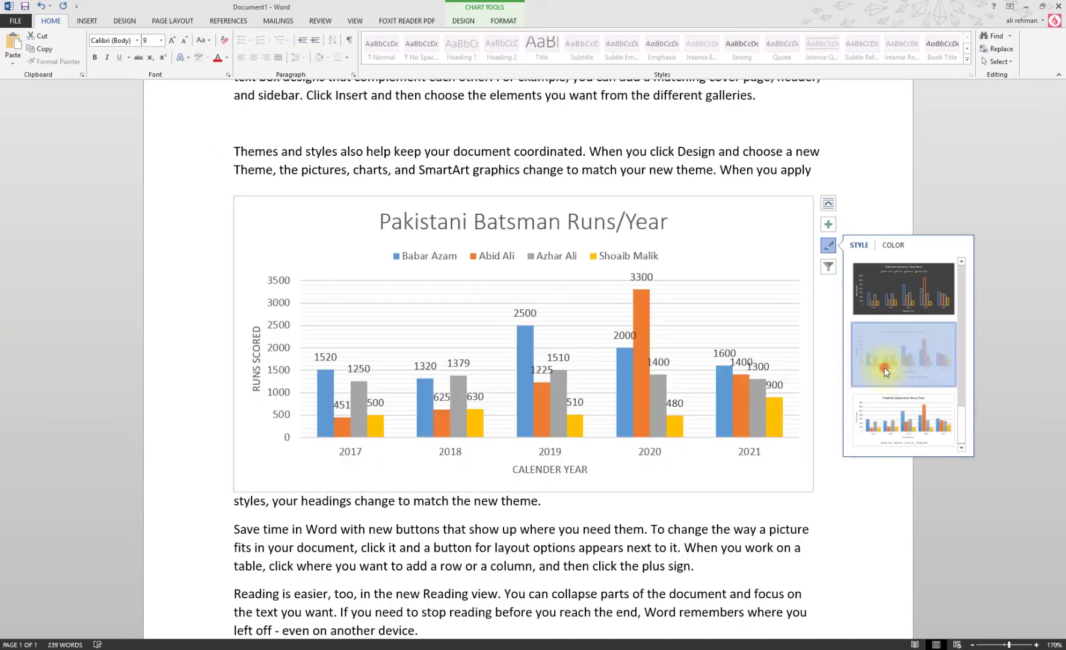
left_click(892, 421)
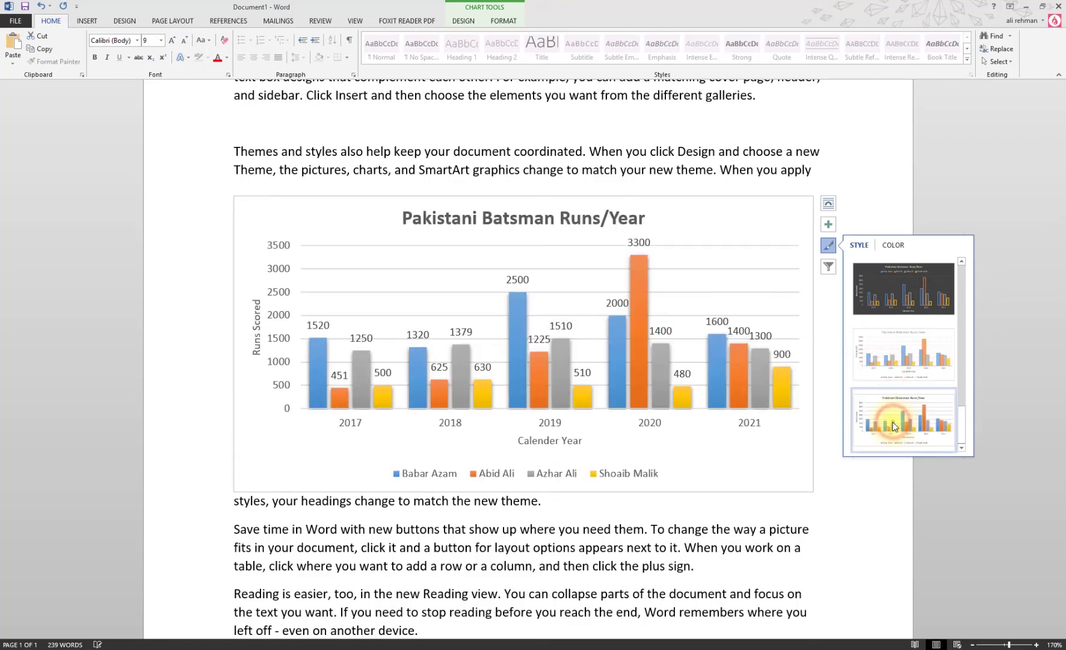
Step: Switch the batsman chart to the first, plain chart style
left_click(514, 280)
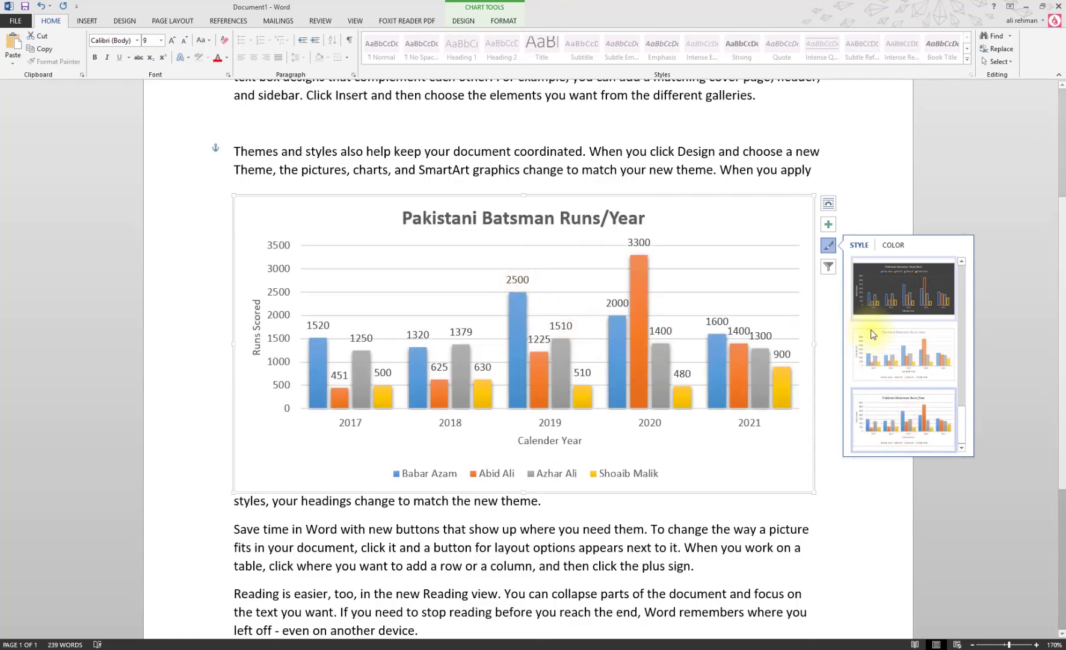
scroll(873, 334, "up", 3)
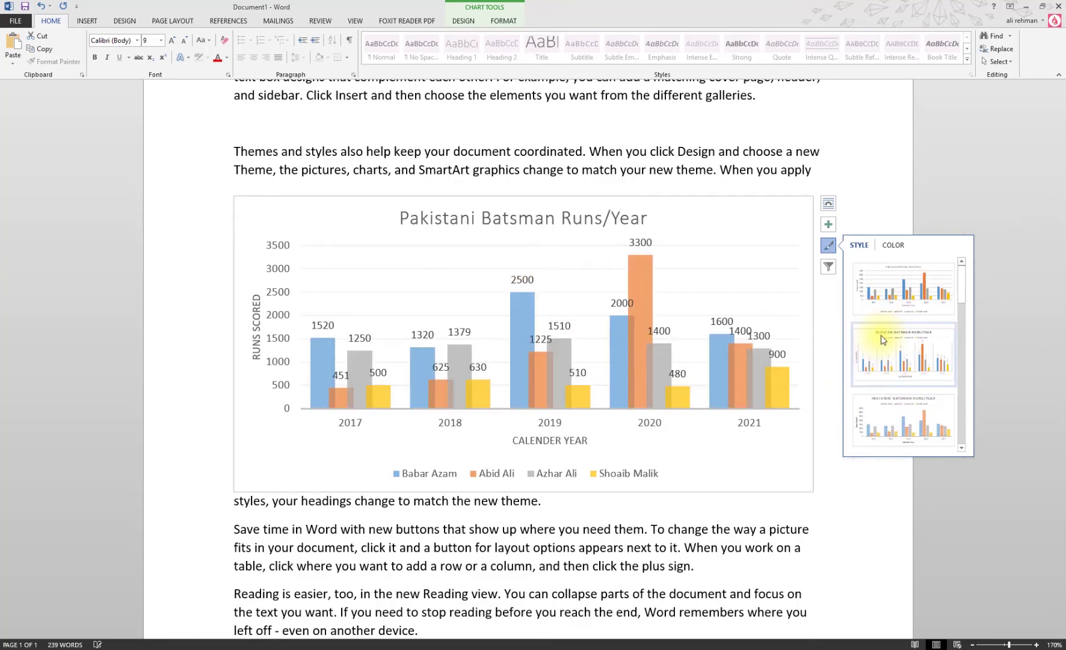
left_click(893, 291)
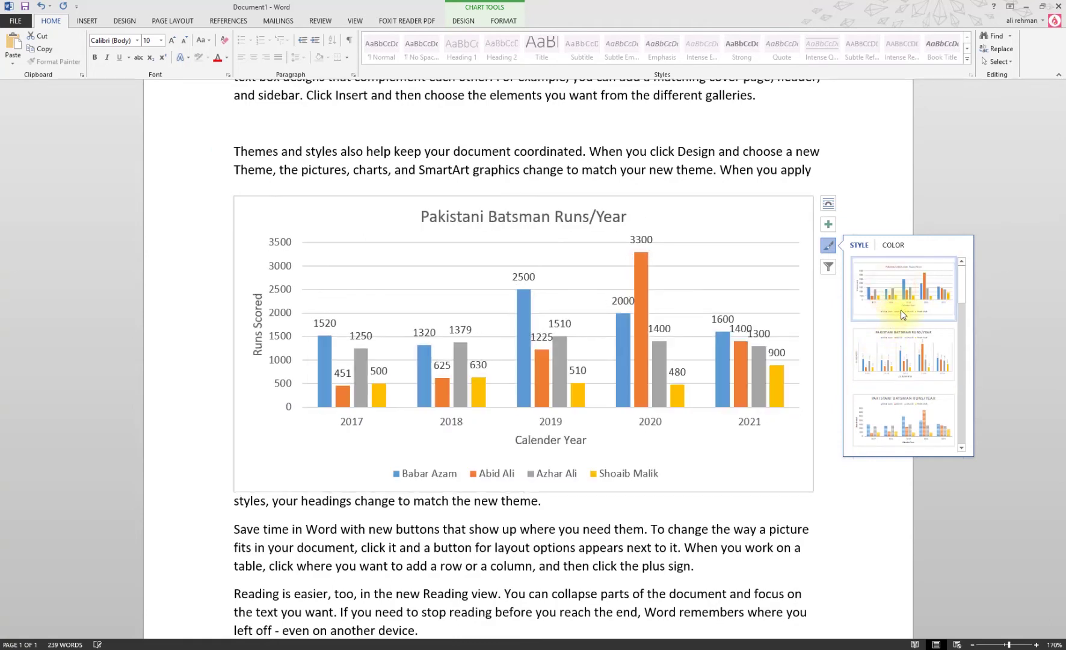
left_click(901, 309)
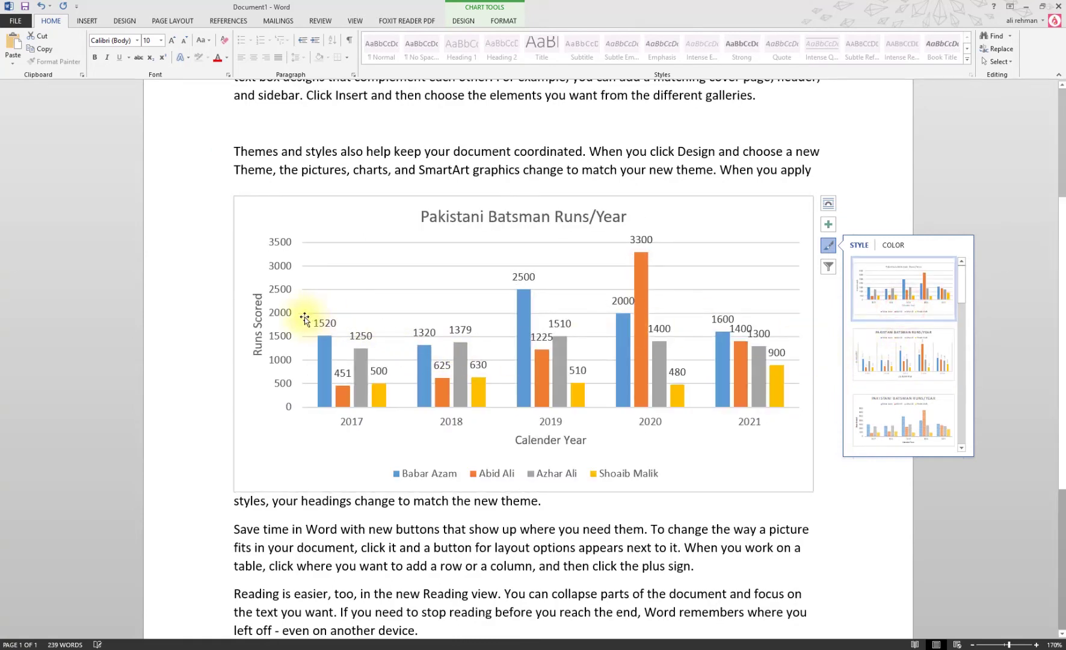
Step: Turn off the chart's Data Labels and Data Table, leaving the plain bars
left_click(828, 224)
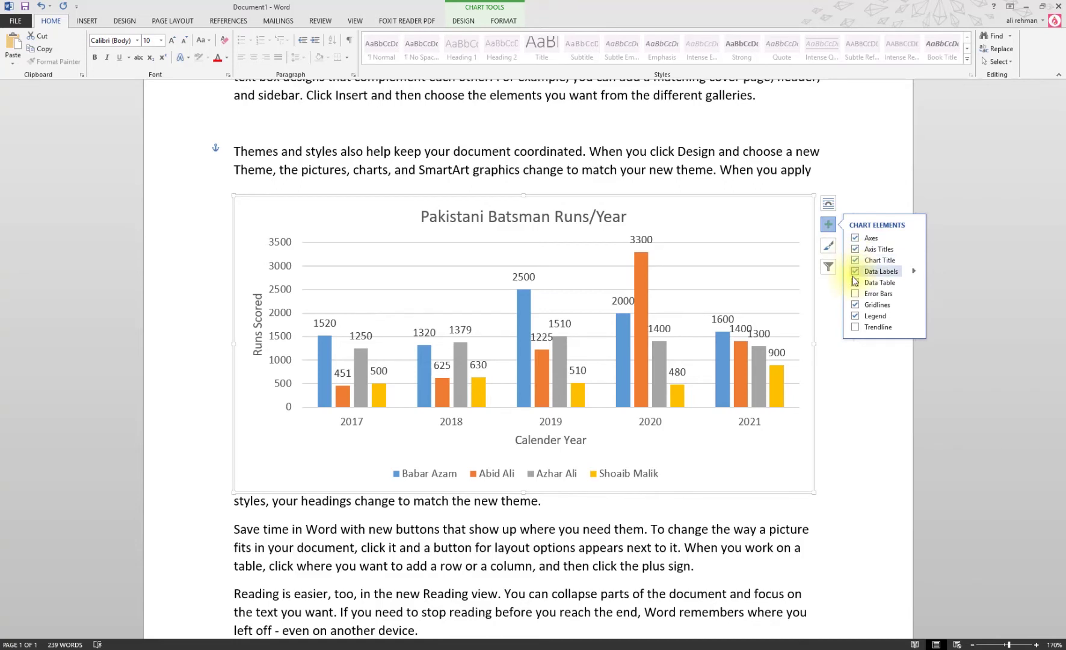
left_click(854, 272)
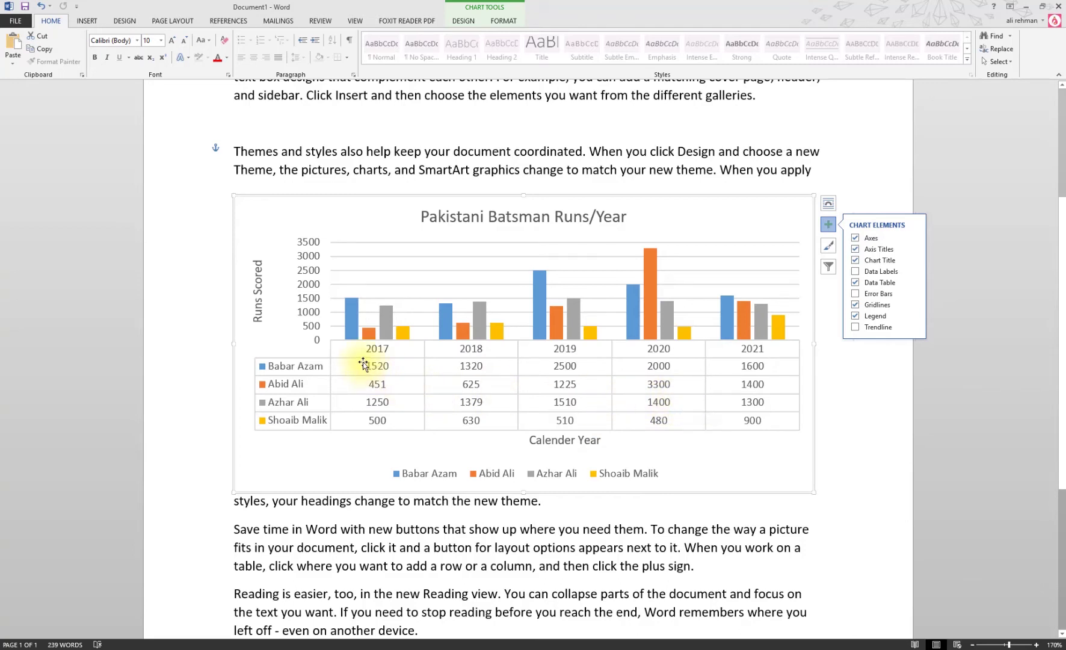
left_click(862, 281)
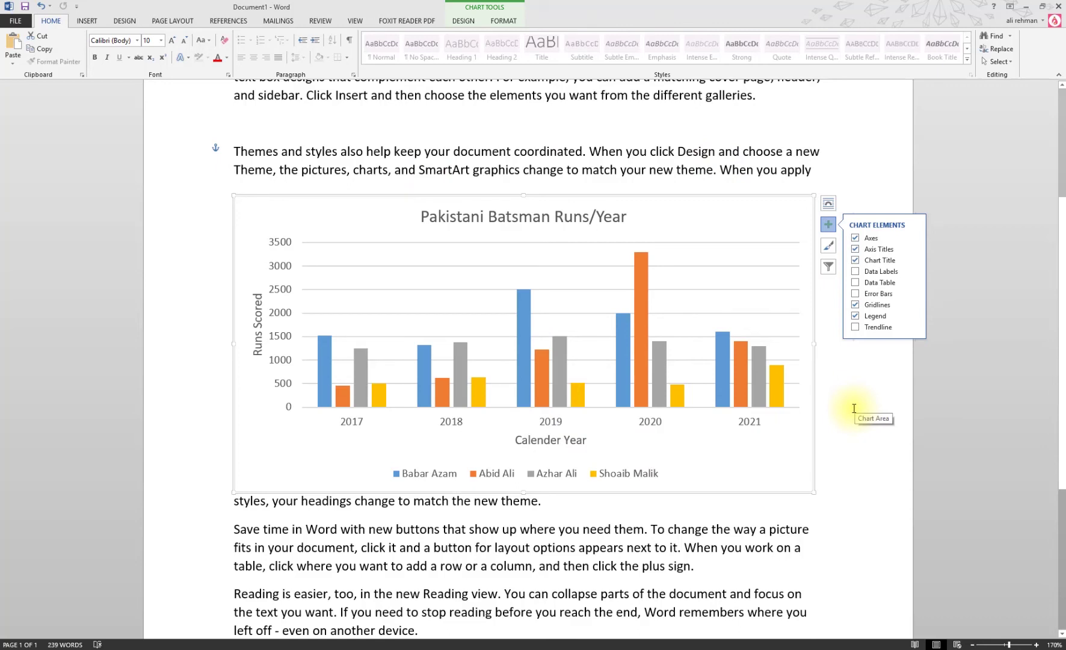
left_click(865, 385)
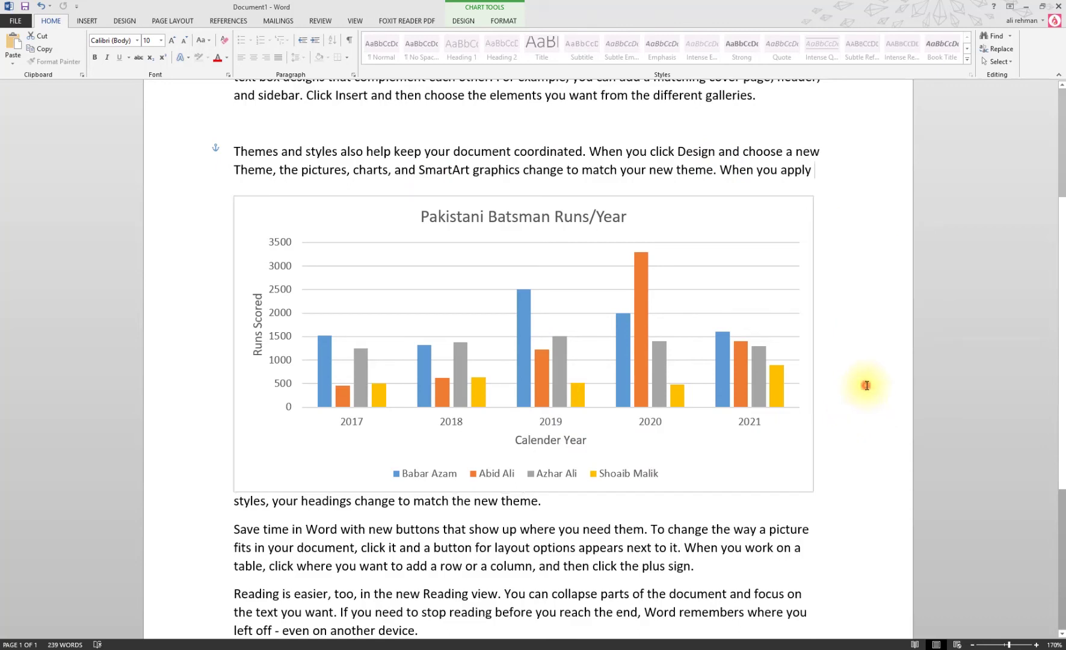
Step: Filter the chart's series to show only Babar Azam's bars
left_click(812, 234)
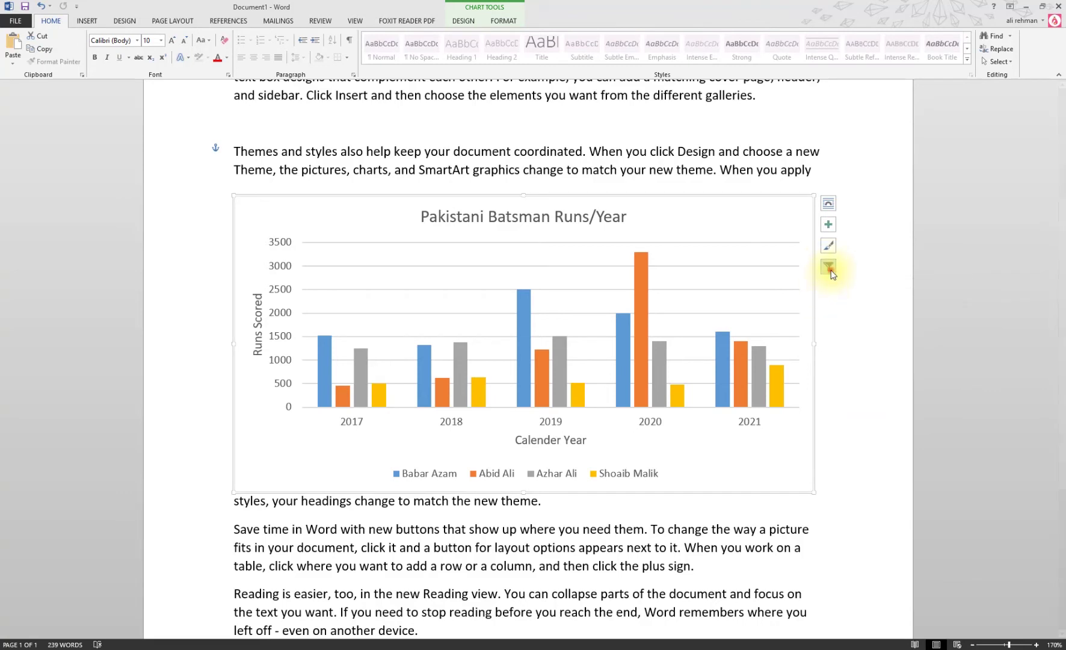
left_click(828, 270)
left_click(828, 267)
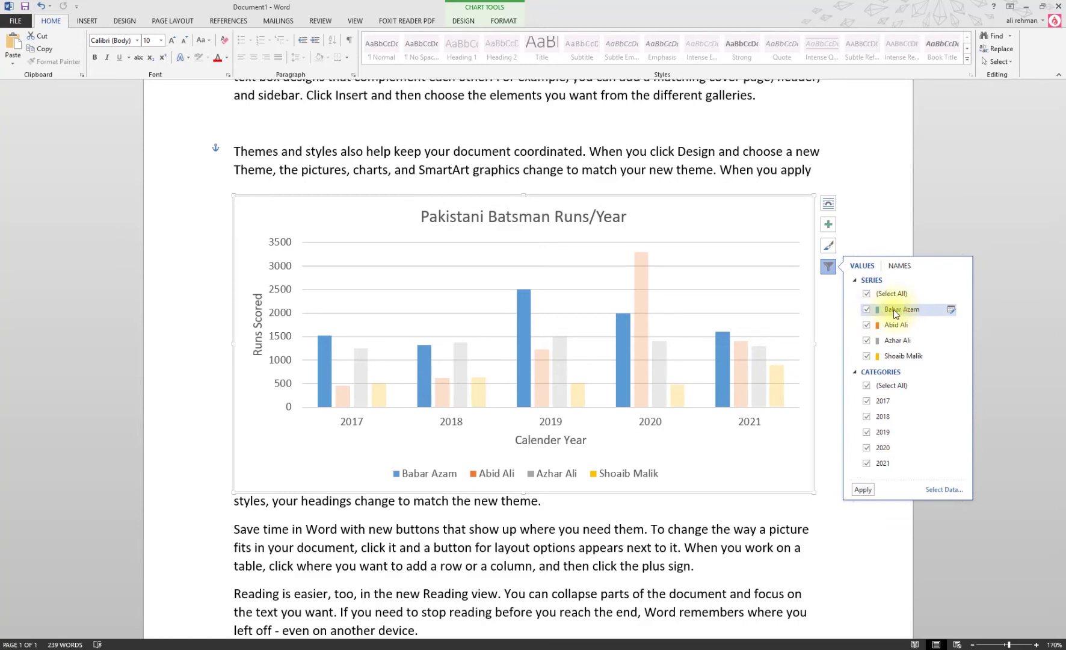
left_click(866, 310)
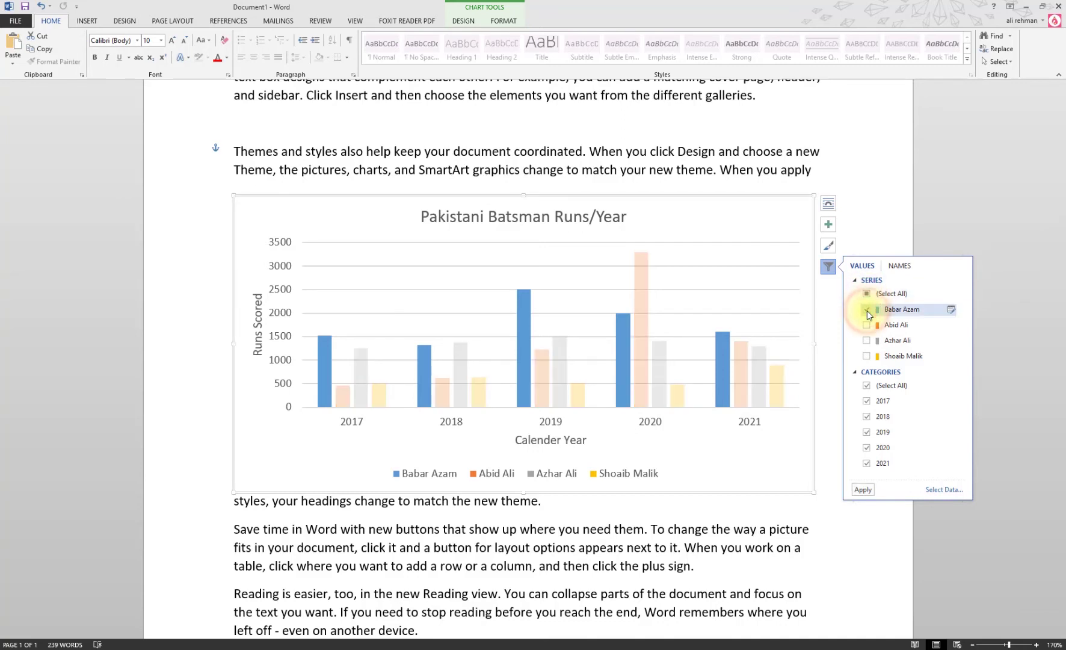
left_click(862, 490)
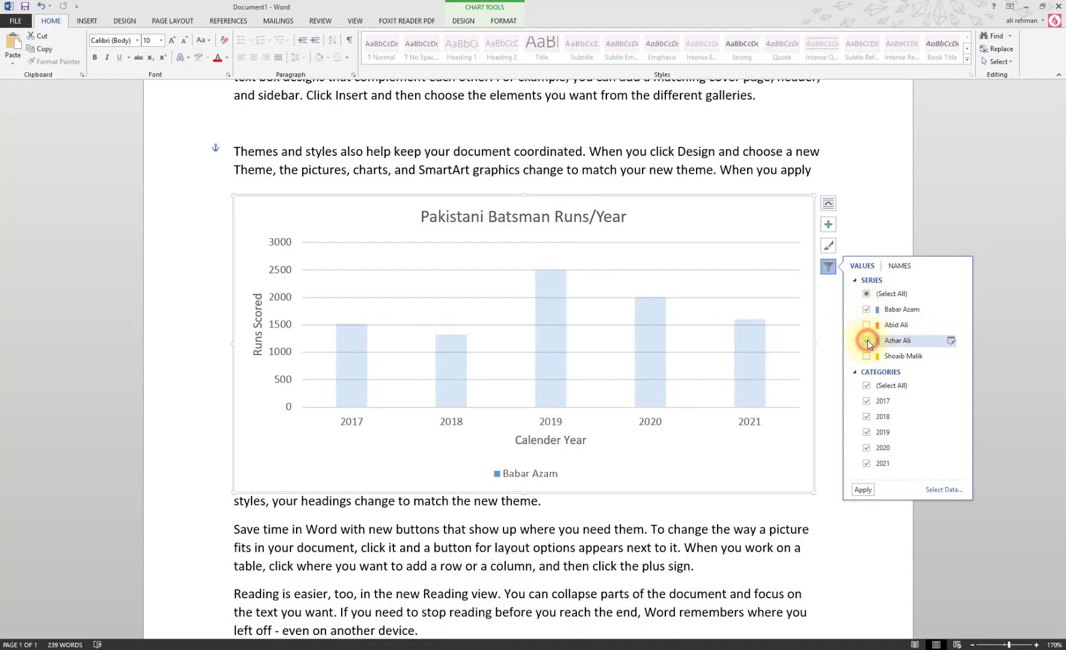
Step: Add Azhar Ali to the filter, then restore all four batsmen
left_click(866, 340)
left_click(862, 490)
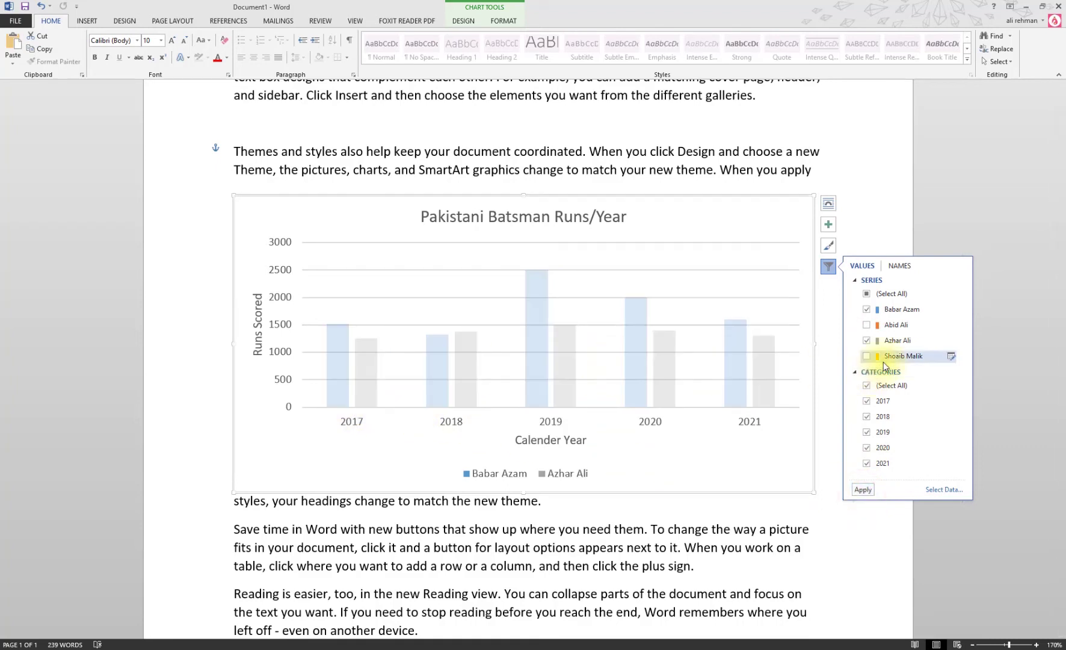
left_click(866, 294)
left_click(863, 489)
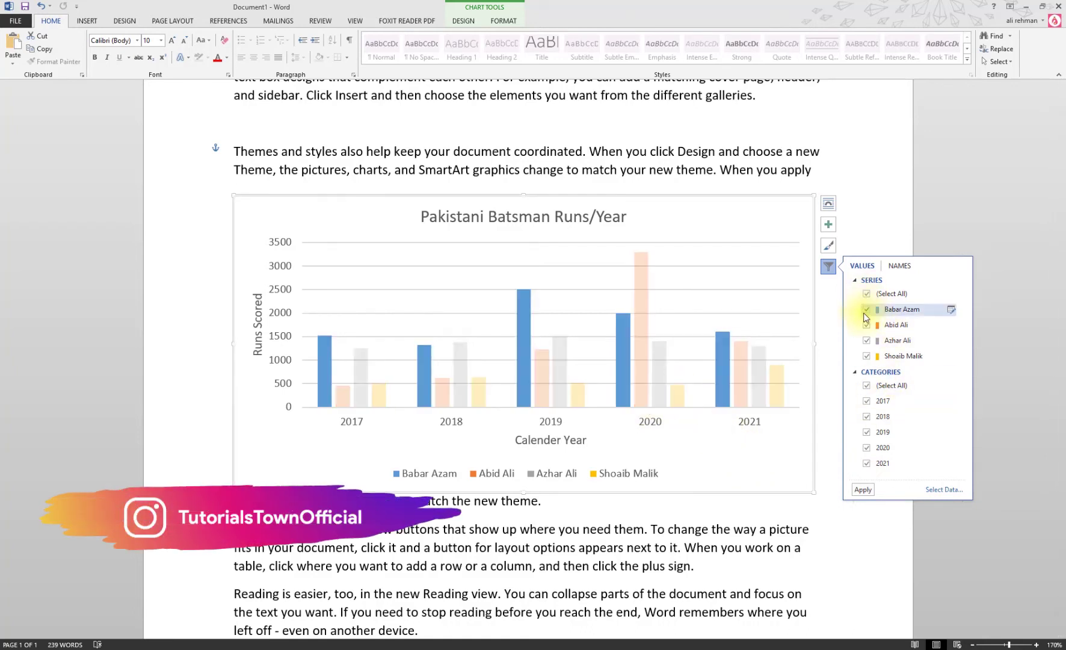
Step: Filter the chart's year categories down to 2020 only
left_click(866, 385)
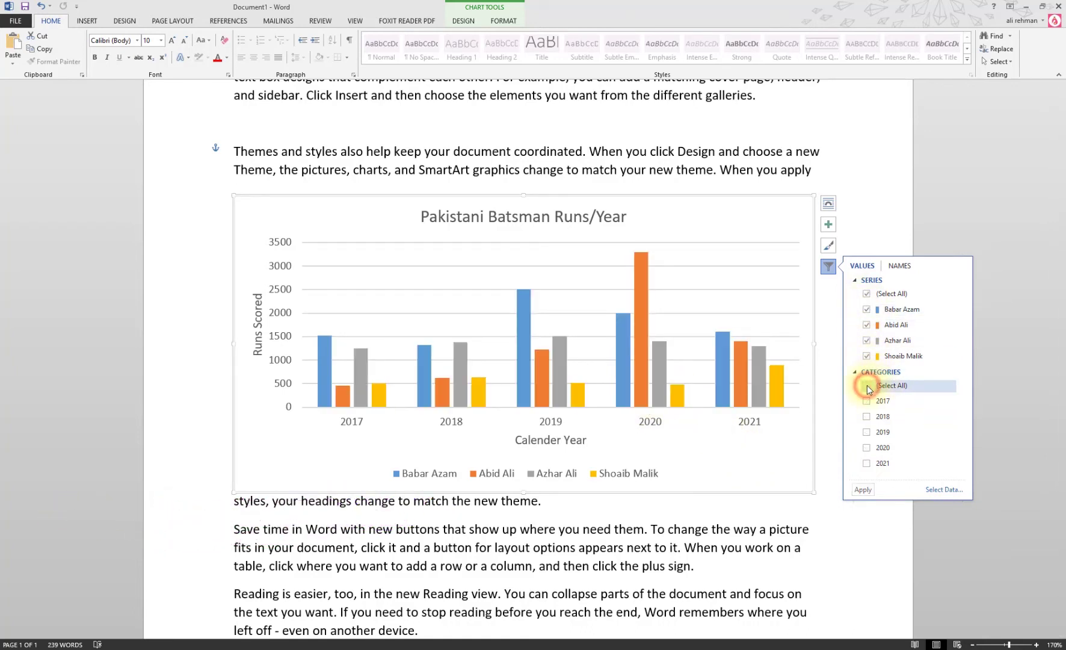
left_click(866, 446)
left_click(863, 489)
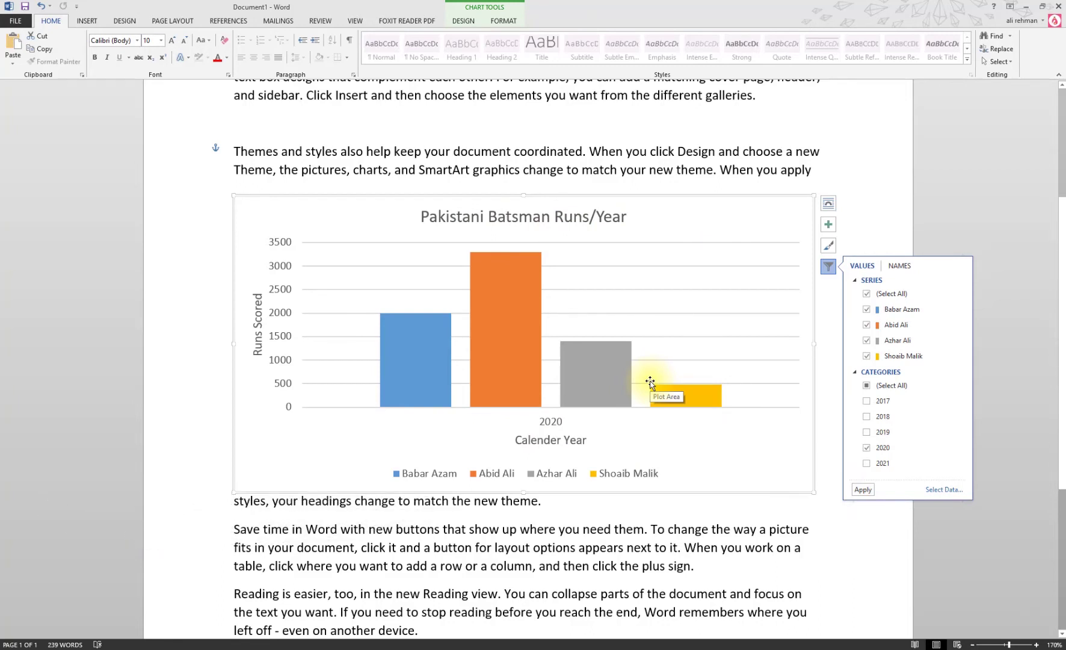
Step: Restore all years 2017–2021 in the chart and close the filter pane
left_click(866, 385)
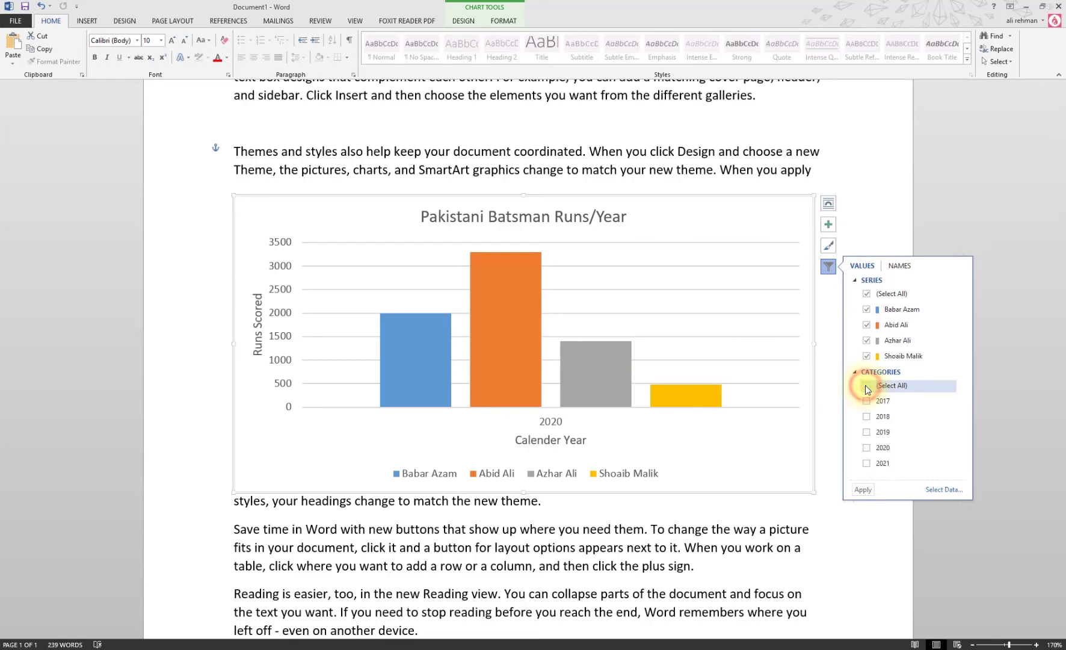
left_click(866, 385)
left_click(862, 489)
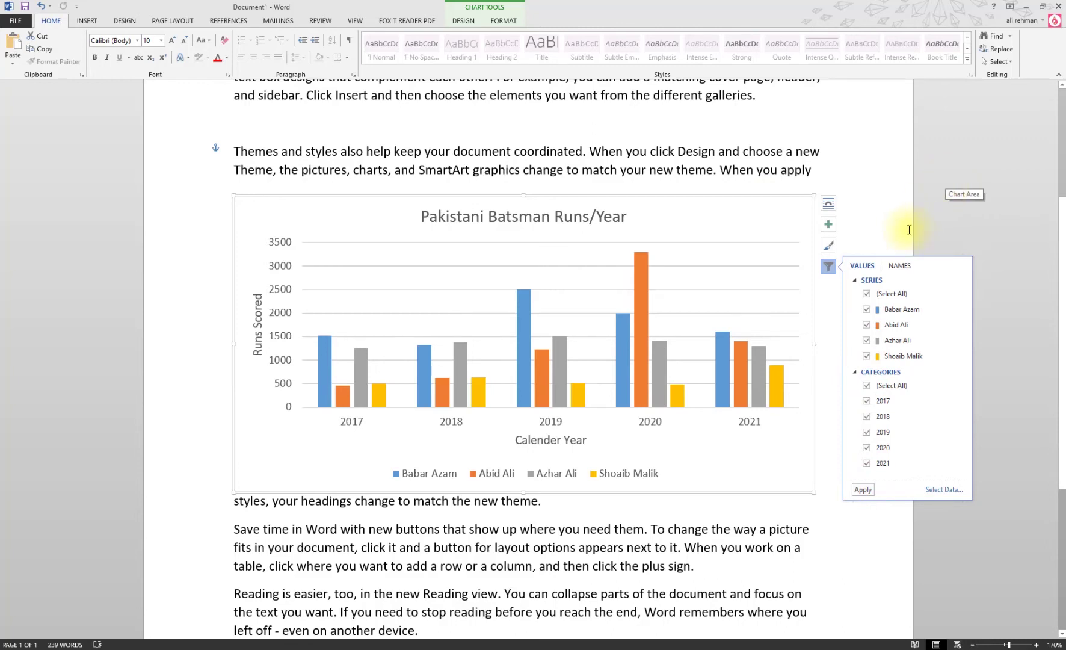
left_click(909, 229)
left_click(722, 357)
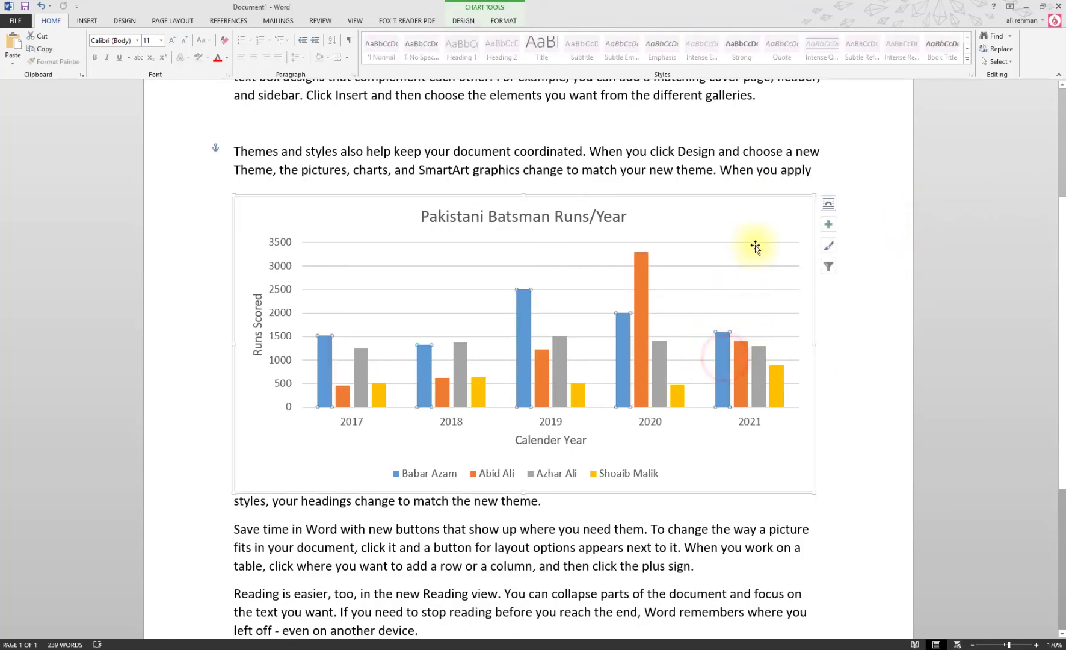
Step: Select the batsman runs chart and show the Chart Tools Design tab
left_click(770, 196)
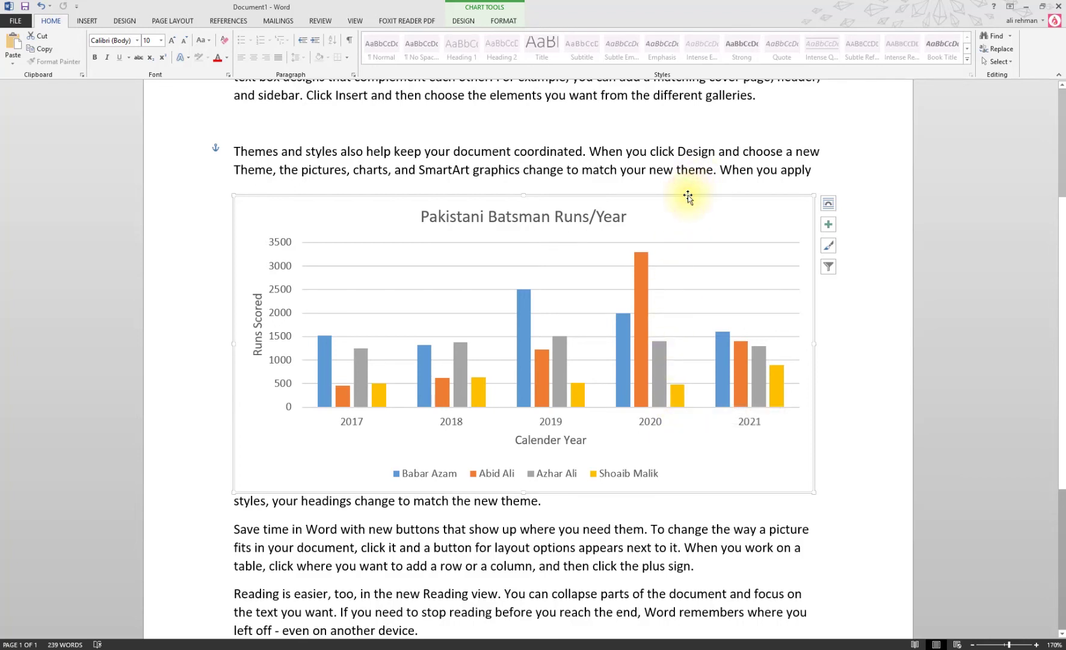
left_click(687, 195)
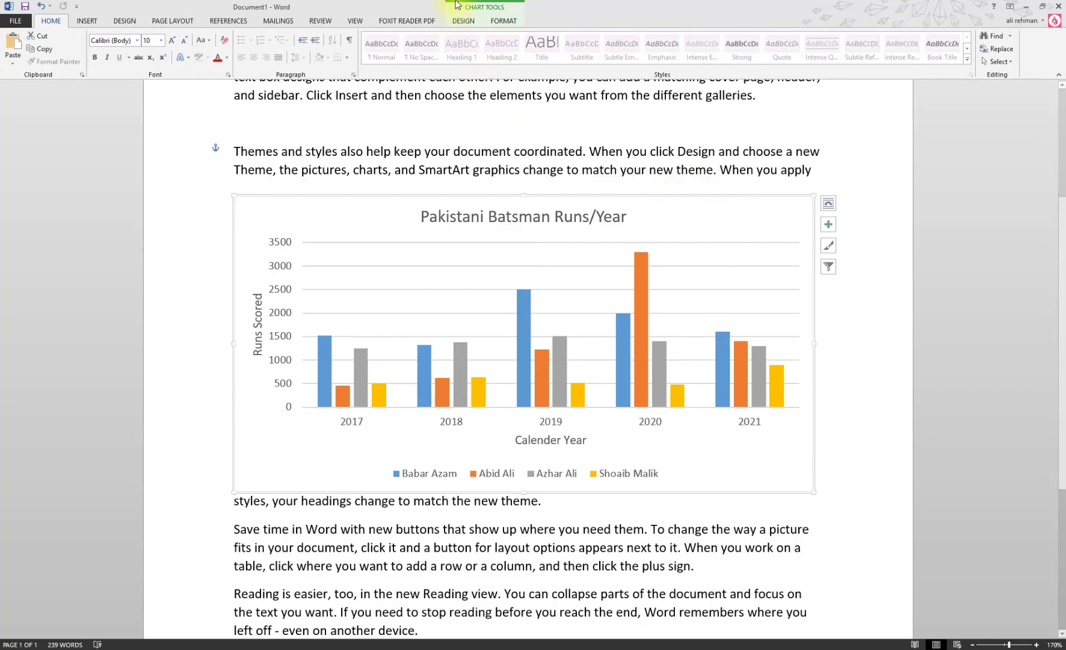
left_click(472, 12)
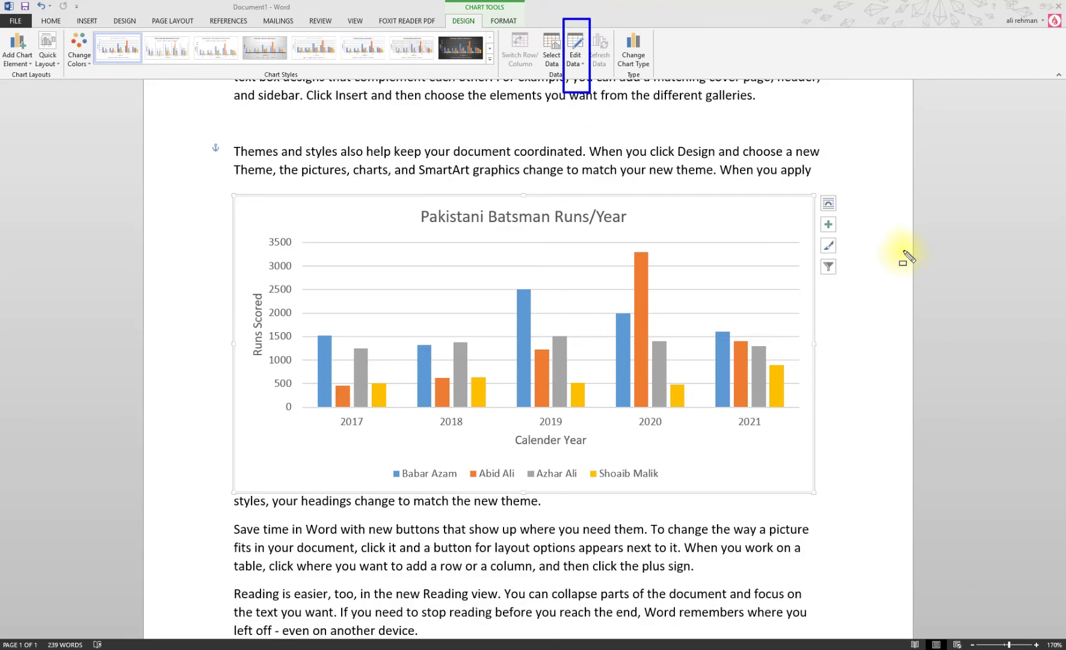
Step: In the chart data sheet, set Shoaib Malik's E2 (2017) to 1000 and E6 (2021) to 1900
left_click(573, 44)
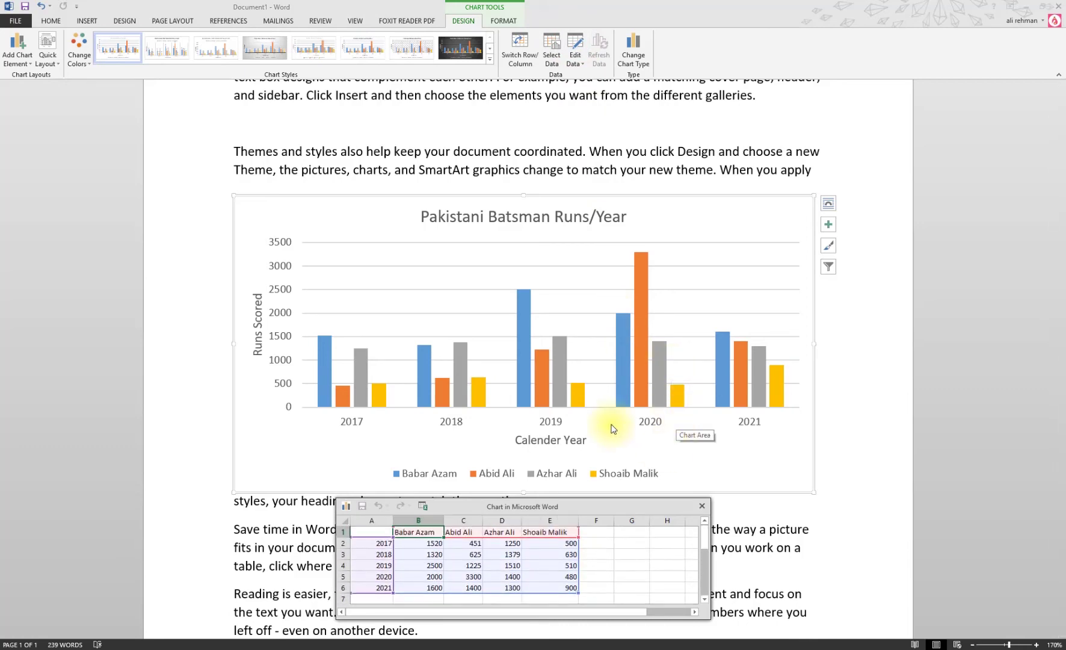
mouse_move(619, 509)
left_mouse_down()
mouse_move(580, 195)
mouse_move(587, 136)
left_mouse_up()
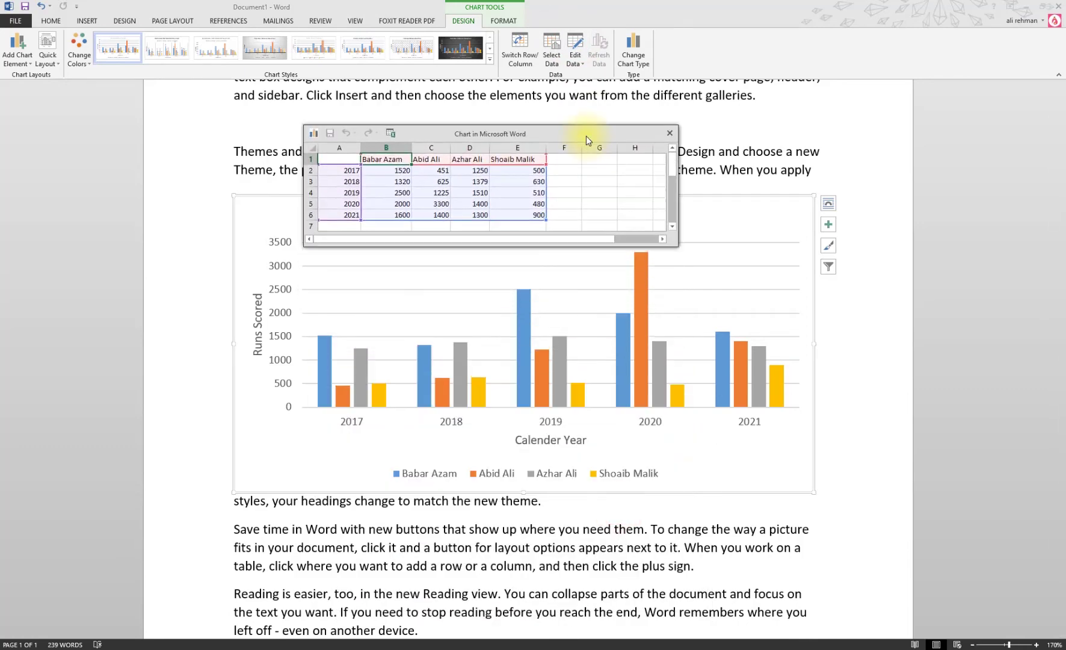
left_click(530, 174)
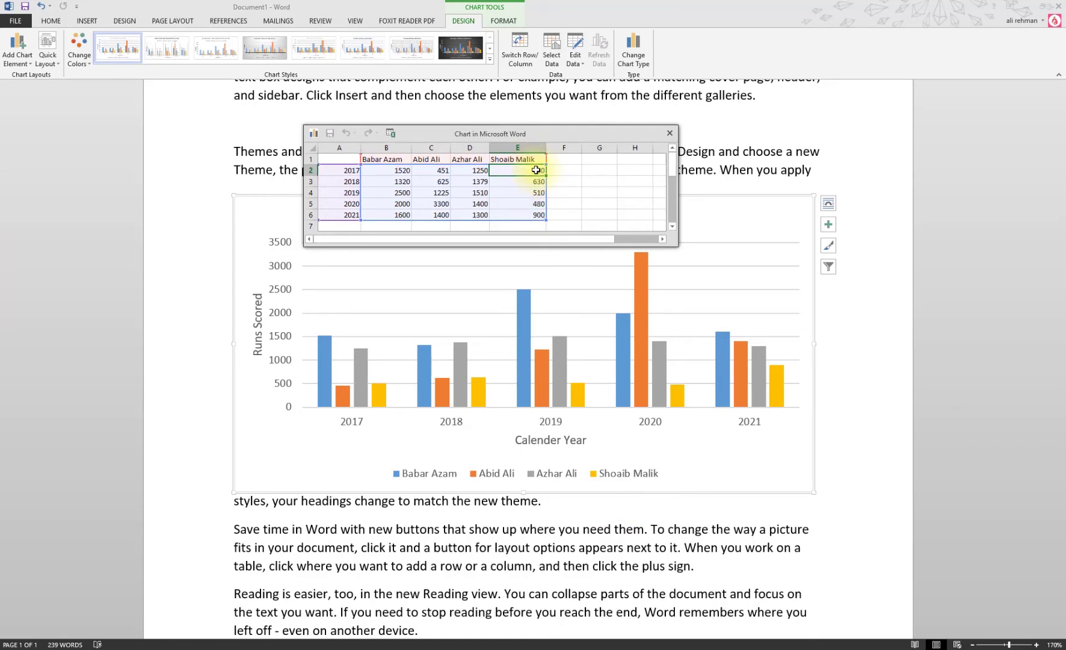
left_click(535, 171)
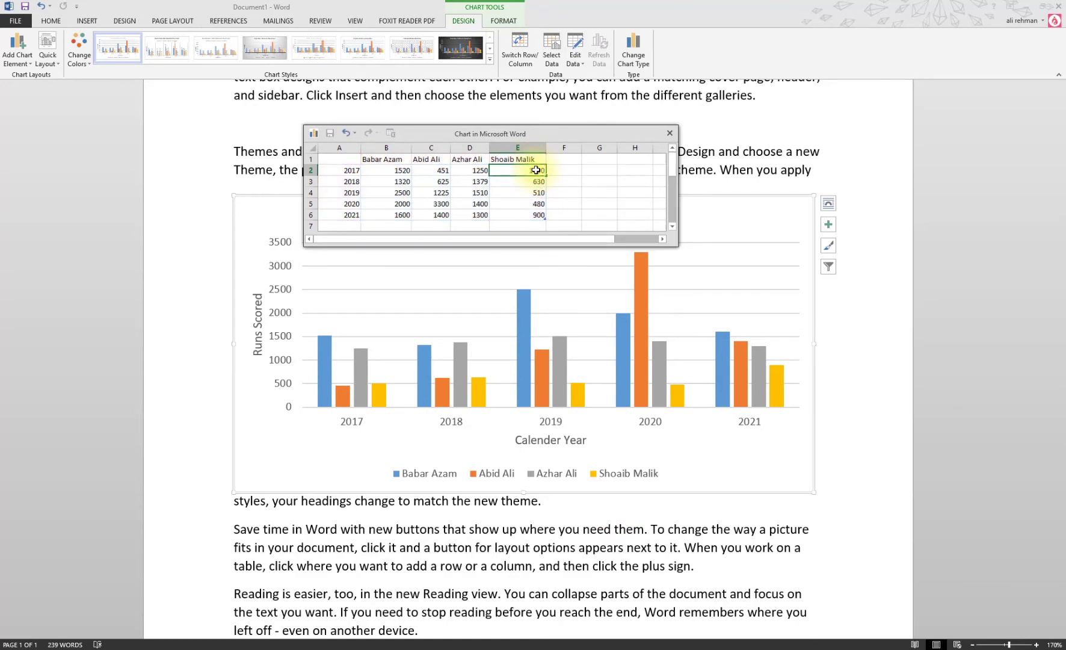
key("Return")
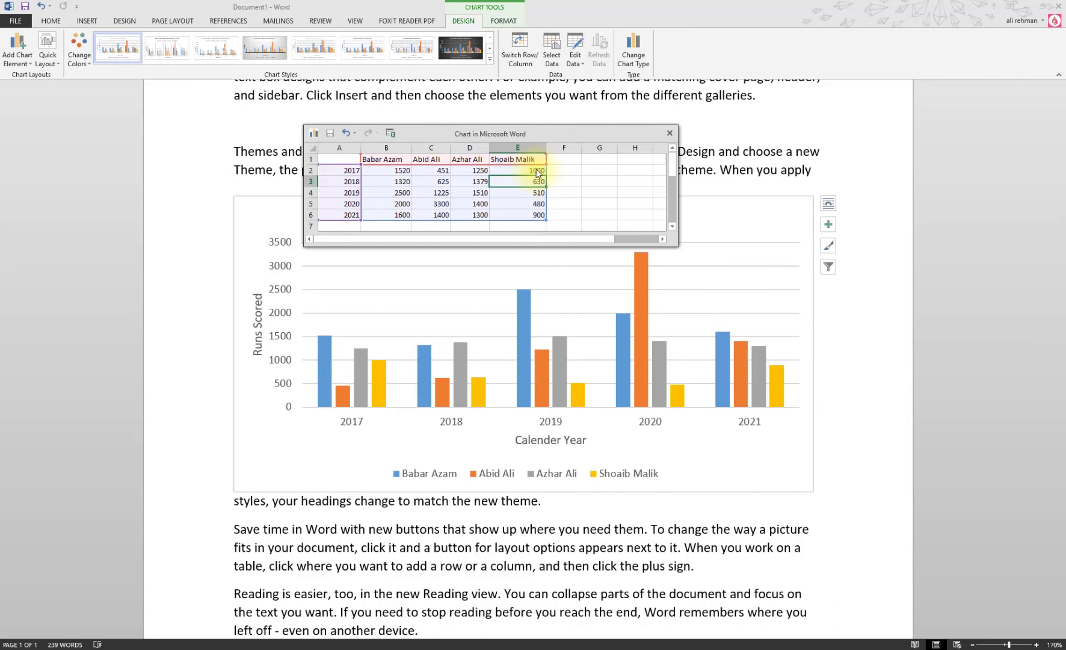
left_click(540, 173)
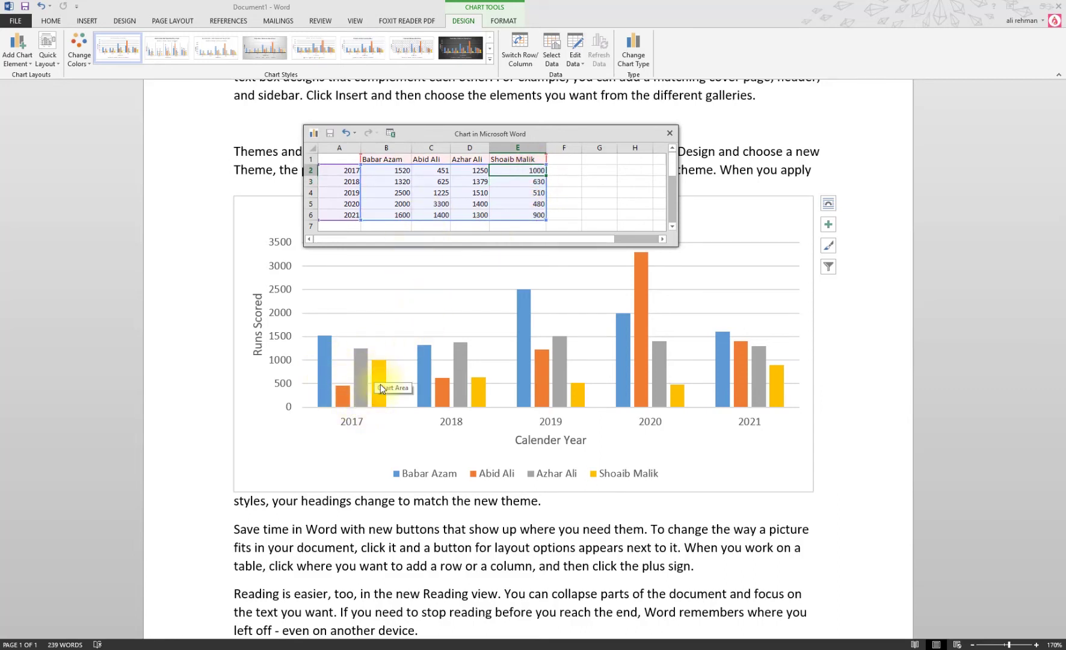
left_click(529, 215)
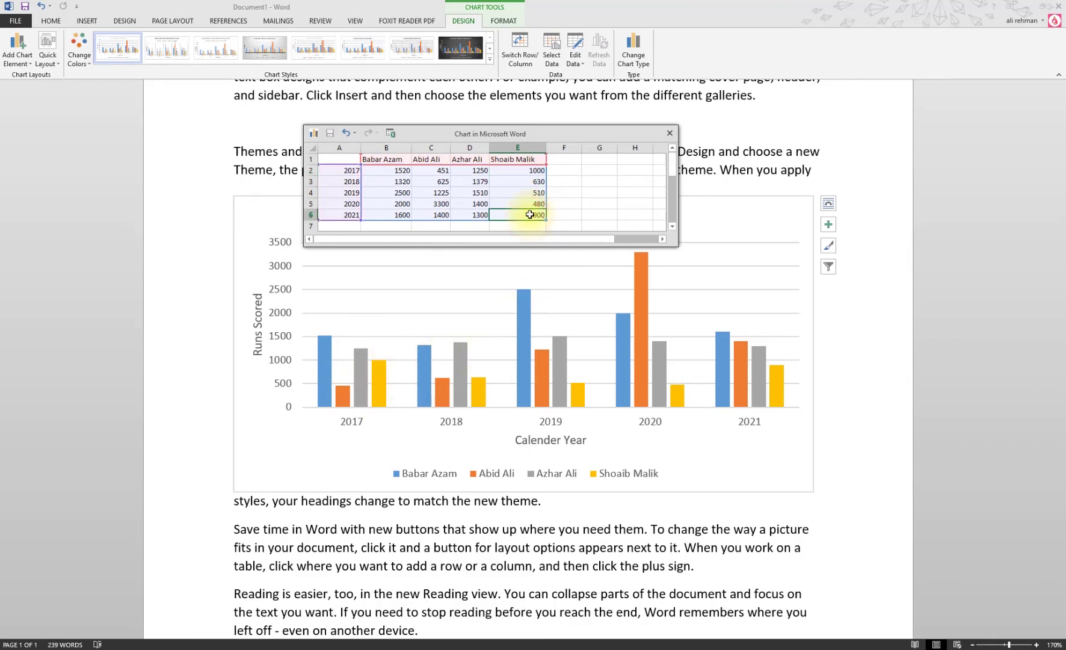
type("1900")
key("Return")
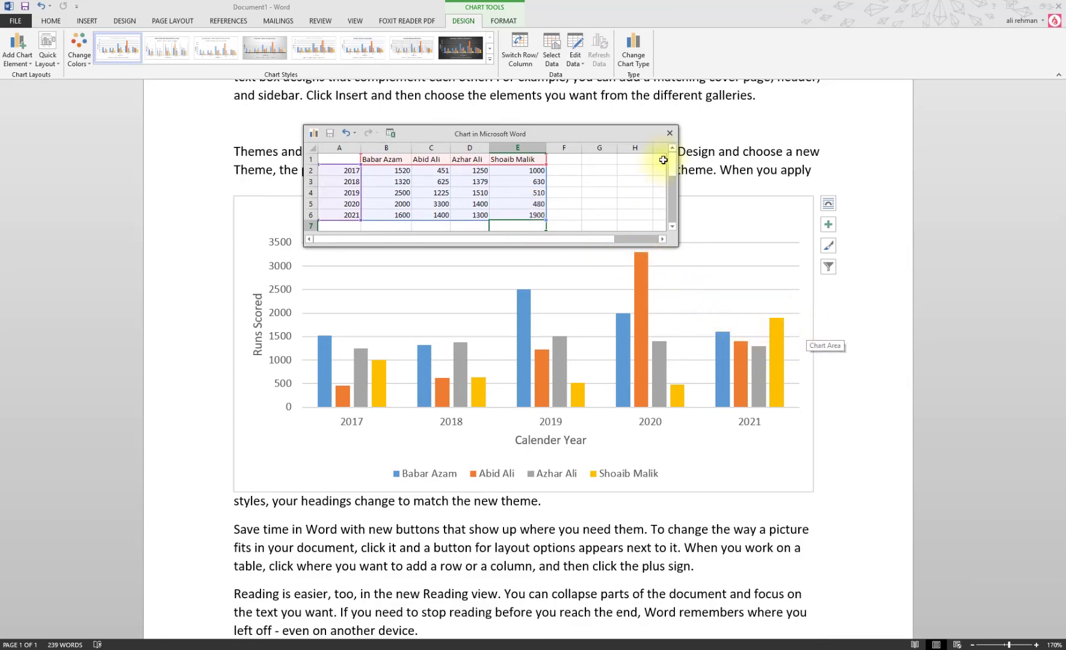
left_click(670, 133)
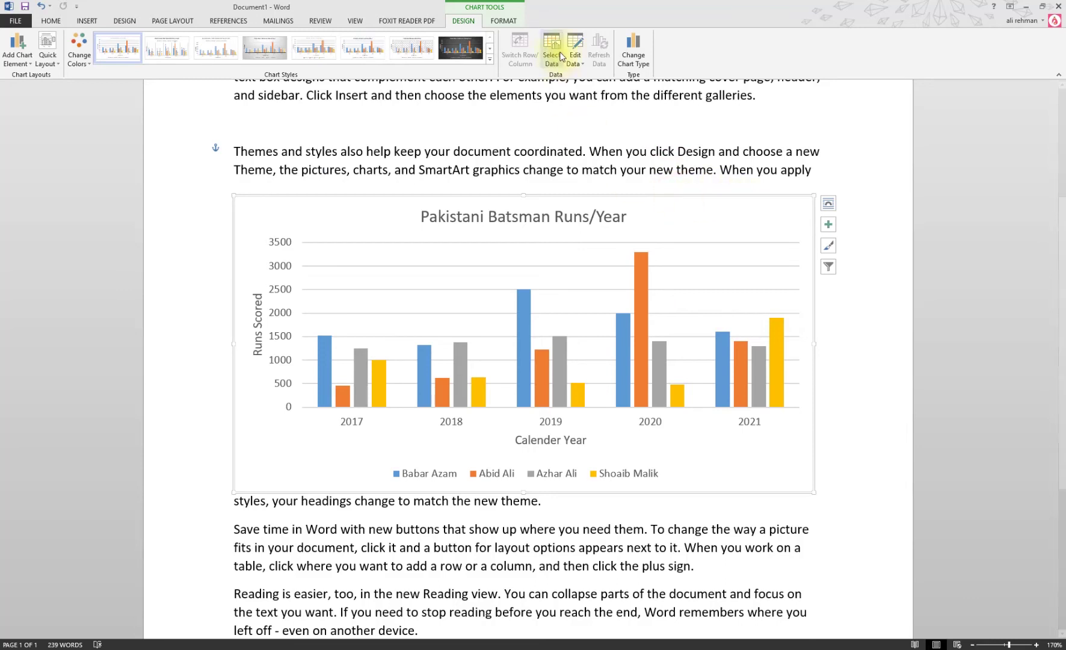
Step: Apply the Colorful orange, yellow, green and brown palette to the batsman chart
left_click(17, 59)
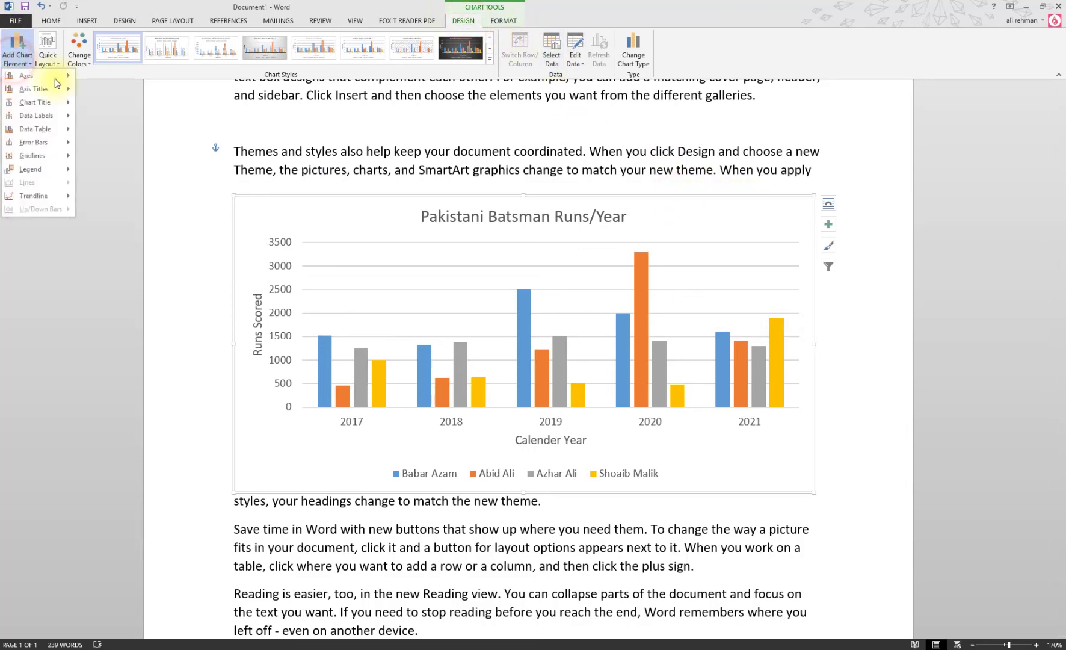
left_click(826, 224)
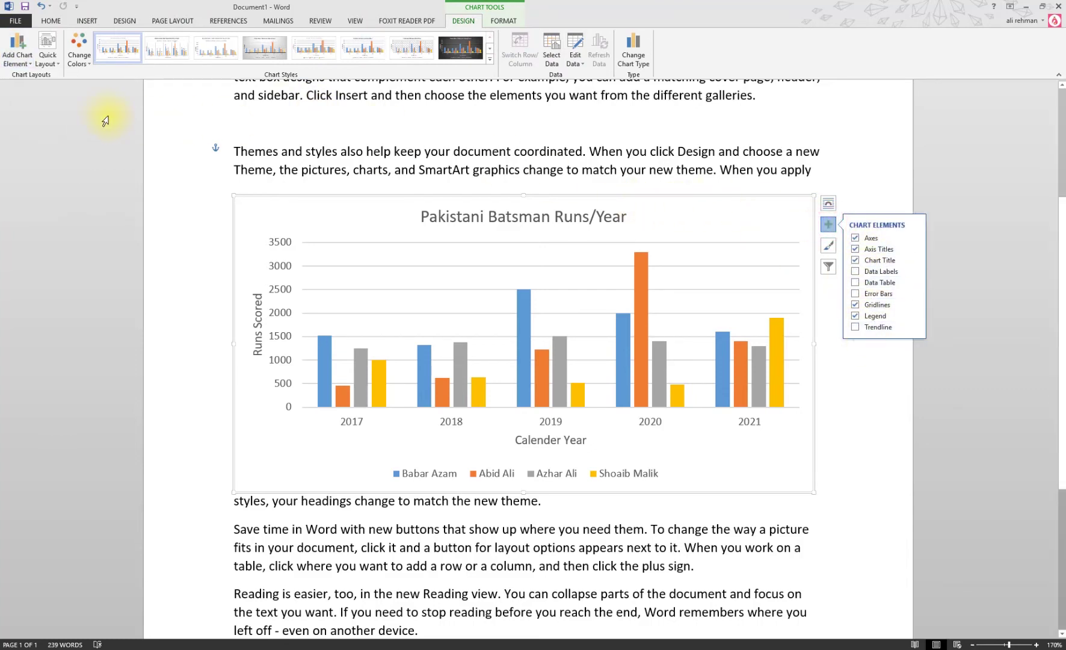
left_click(48, 53)
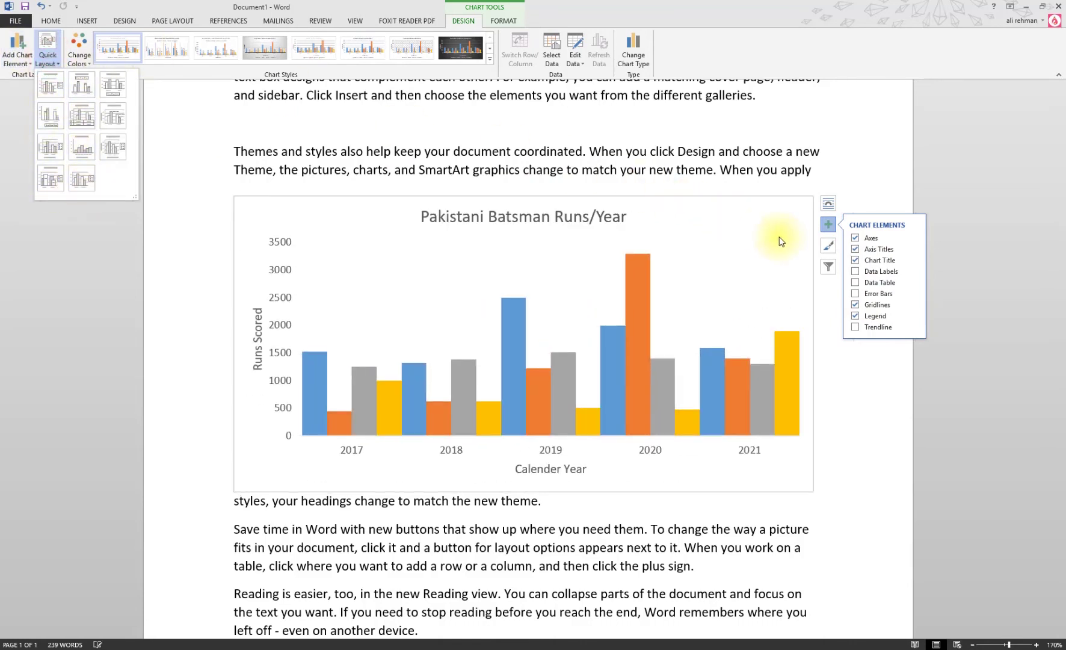
left_click(829, 247)
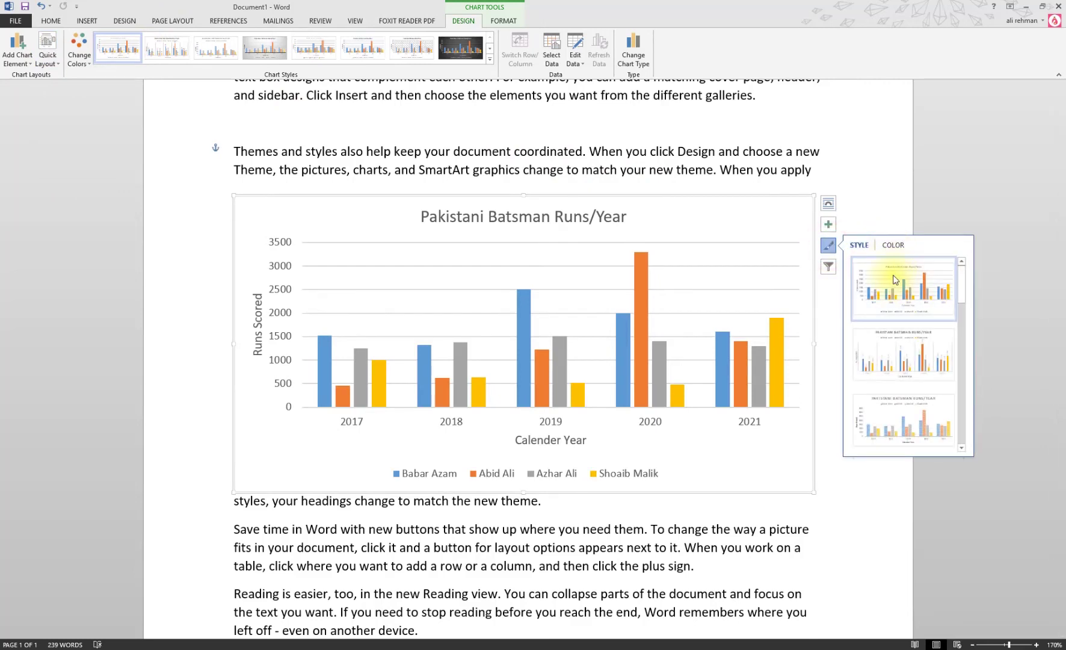
left_click(893, 245)
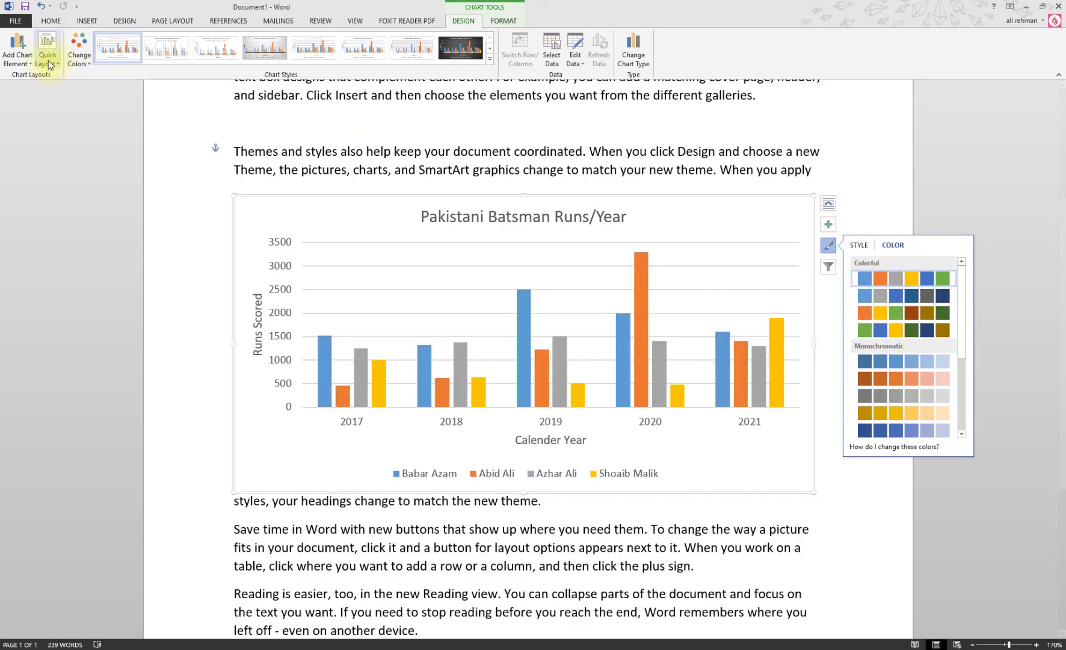
left_click(77, 58)
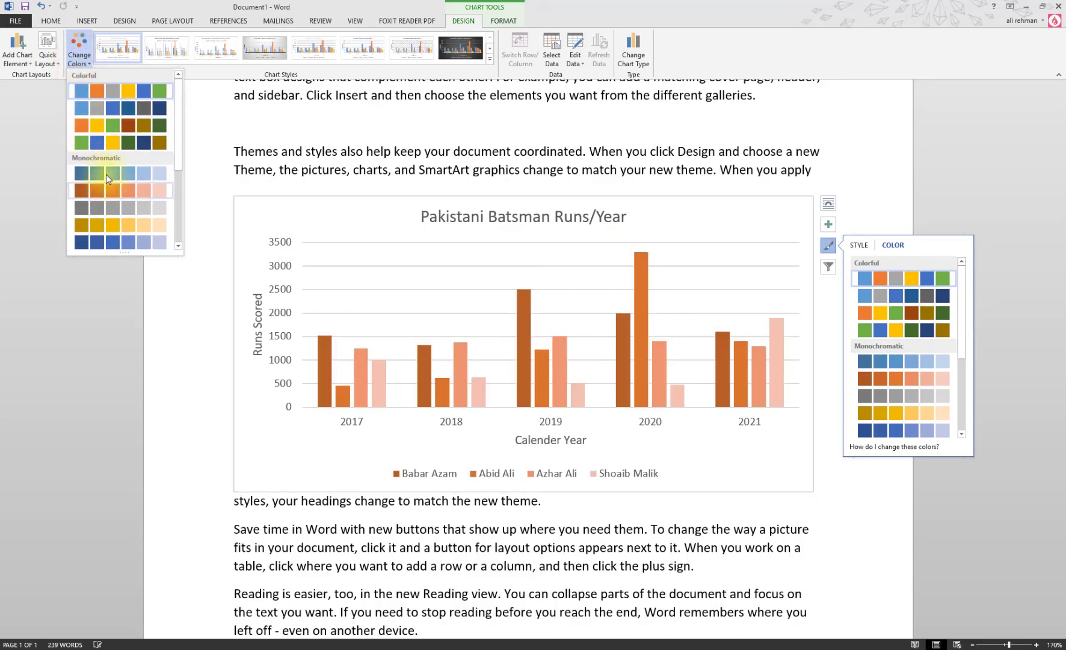
left_click(110, 129)
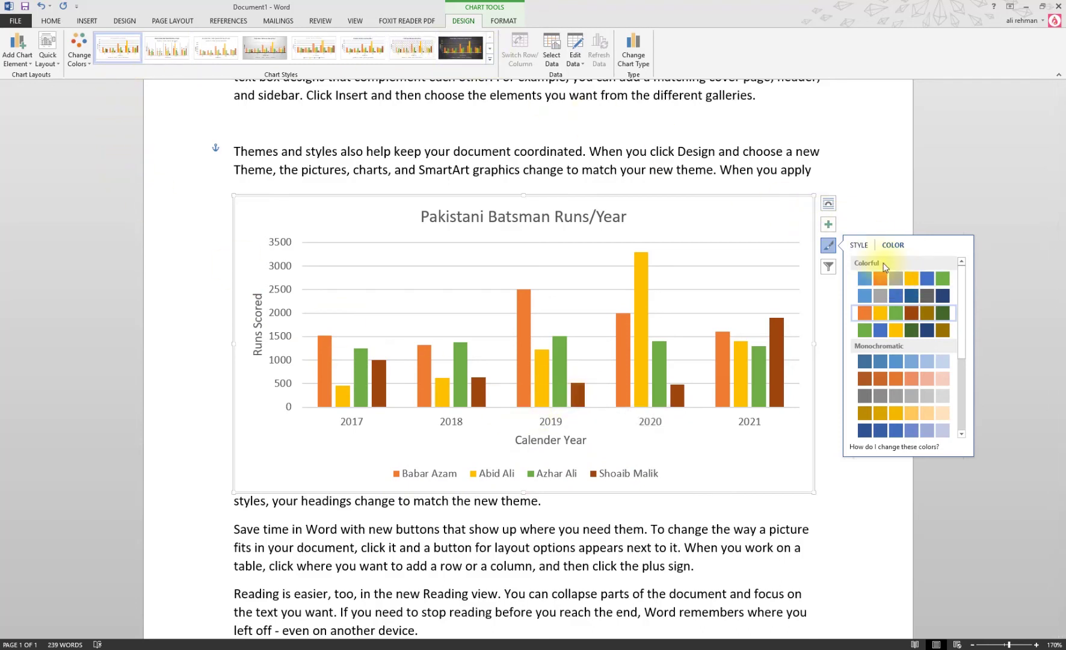
Step: Apply the dark Style 12 with outlined, glowing bars
left_click(864, 249)
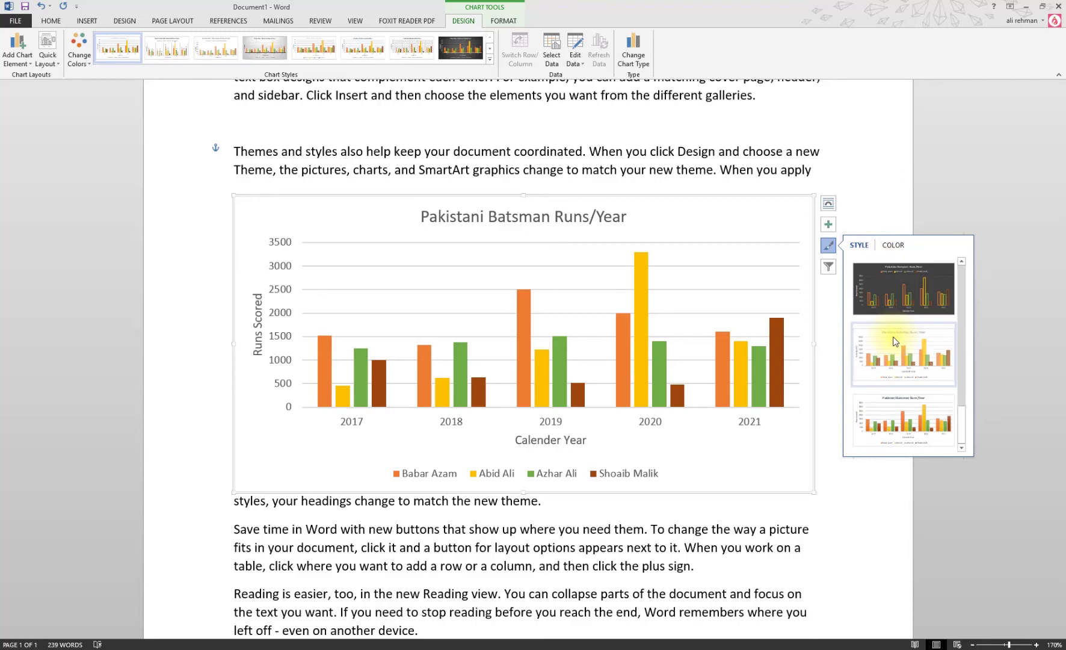
left_click(491, 61)
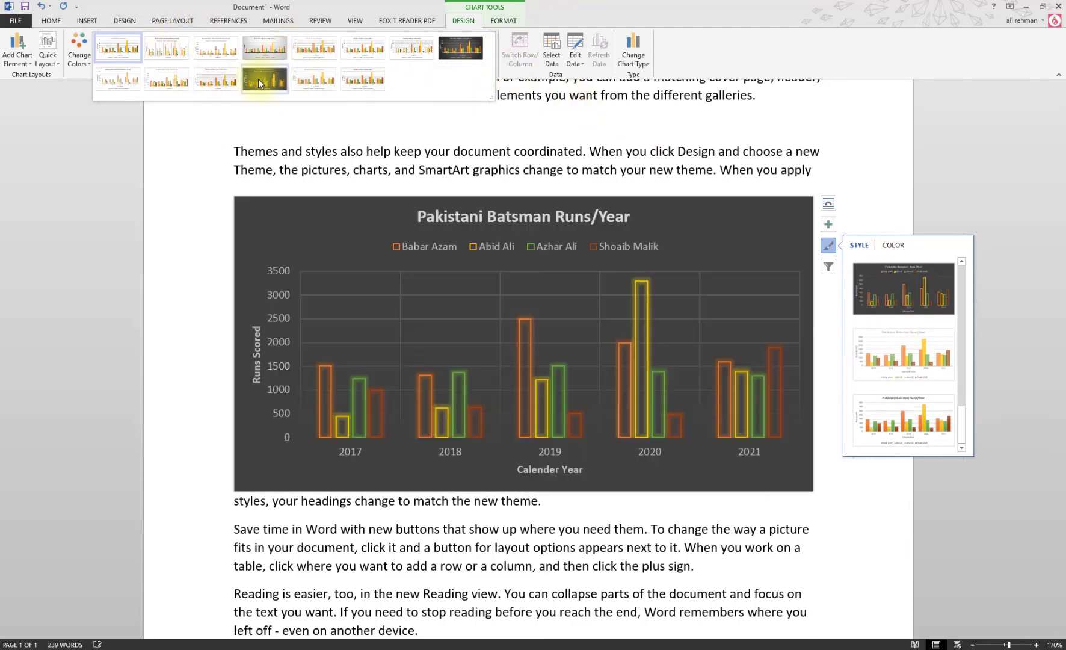
left_click(266, 86)
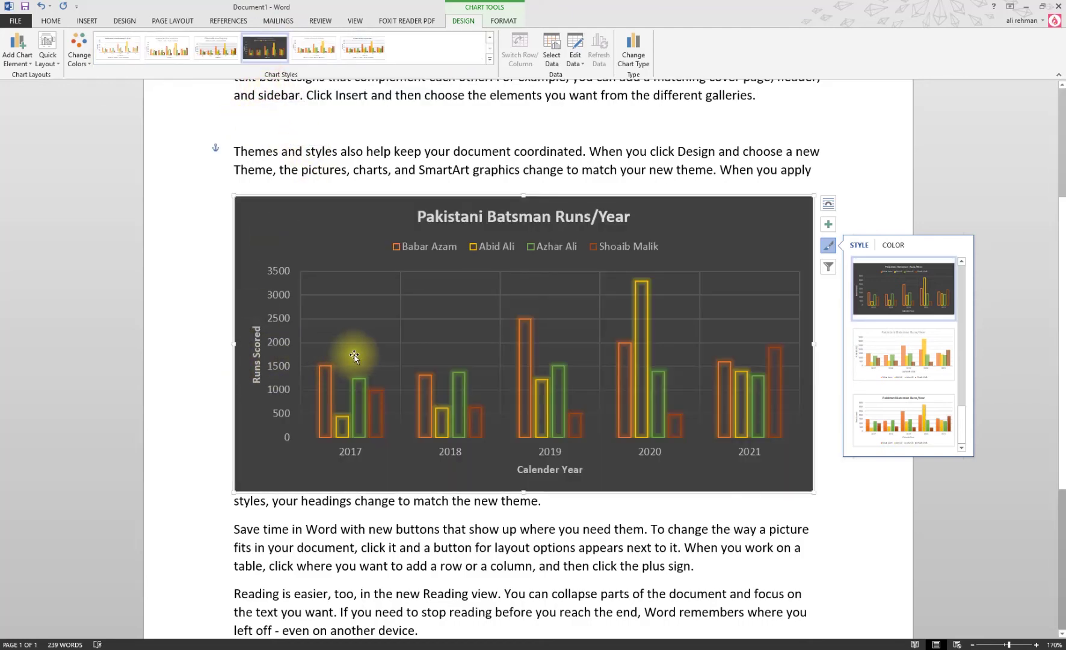
left_click(828, 224)
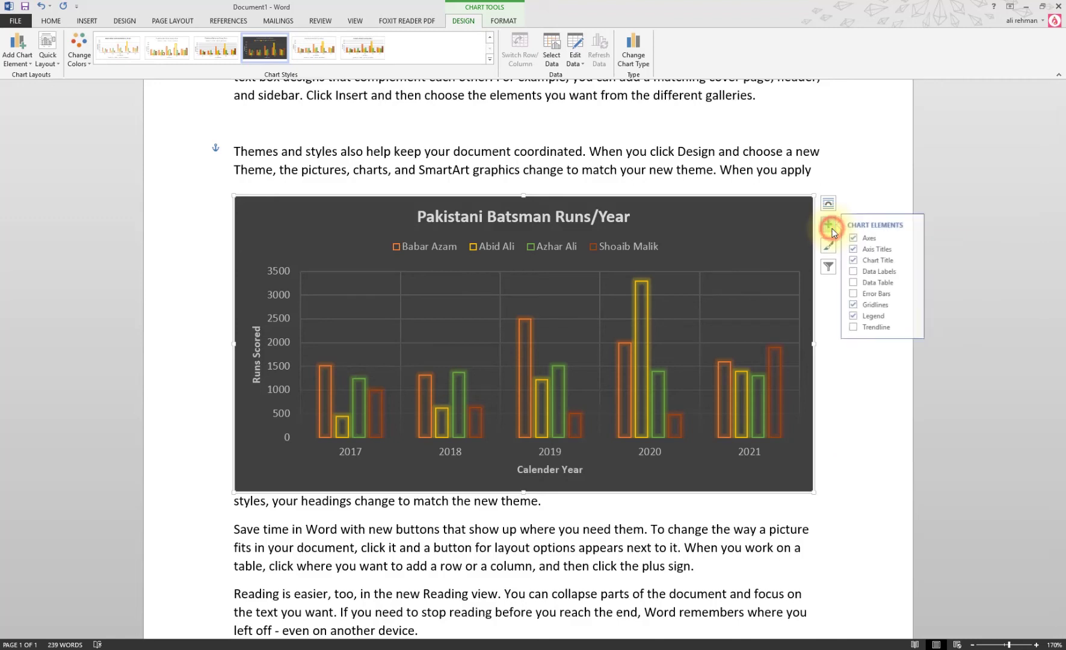
Step: Add run value labels to every bar and bring up the Change Chart Type dialog
left_click(878, 272)
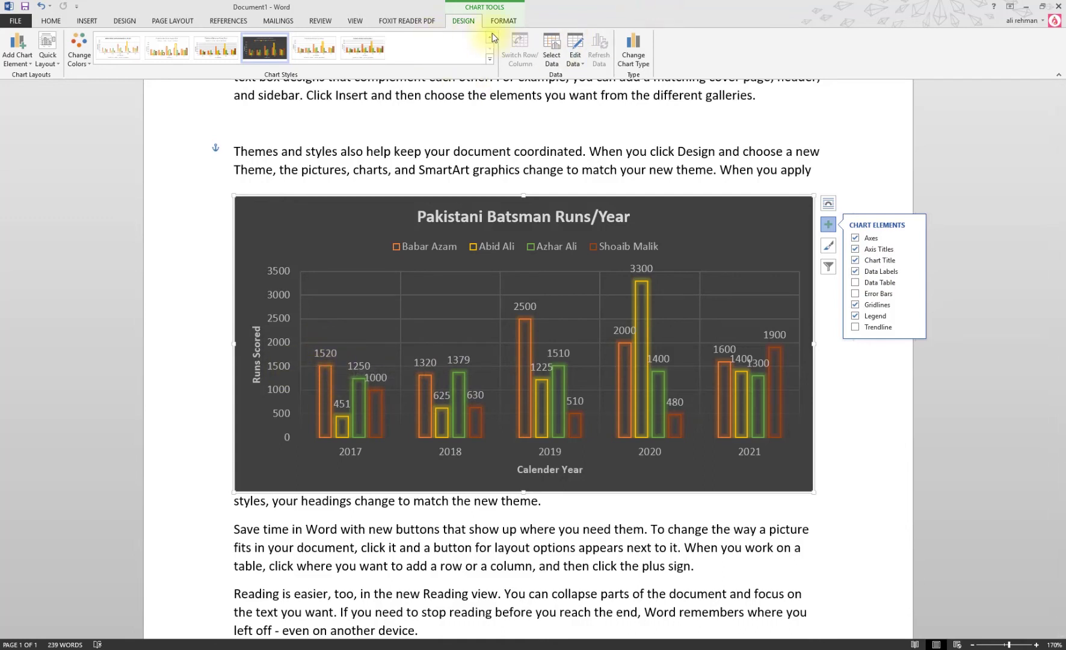
left_click(638, 59)
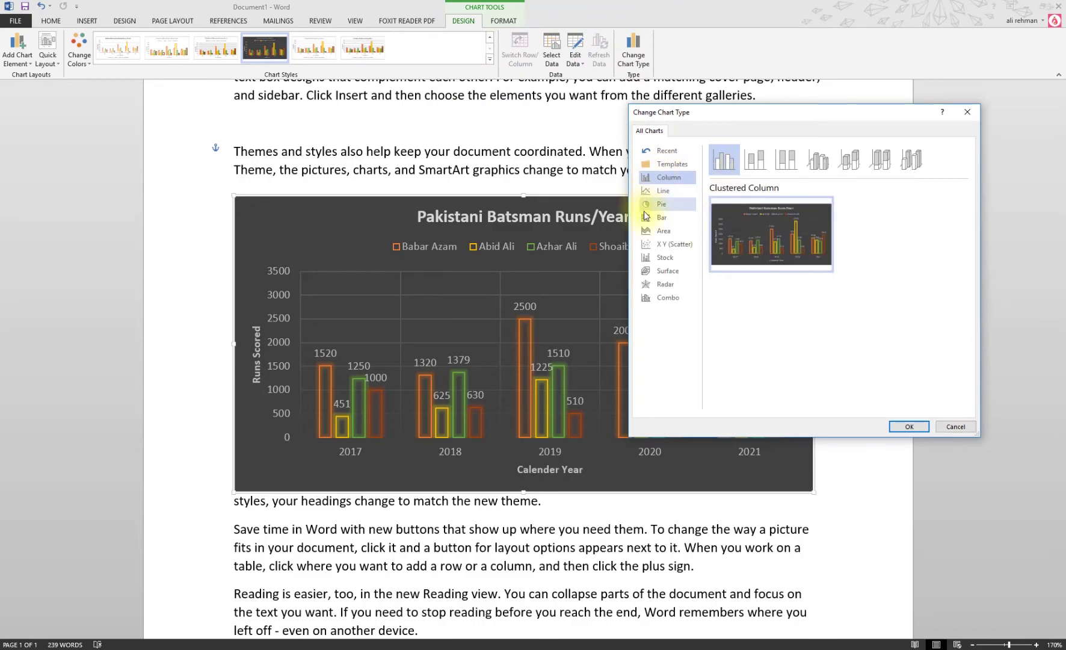
Step: Convert to a Clustered Bar chart, stretch it taller, and apply the plain white first style
left_click(648, 221)
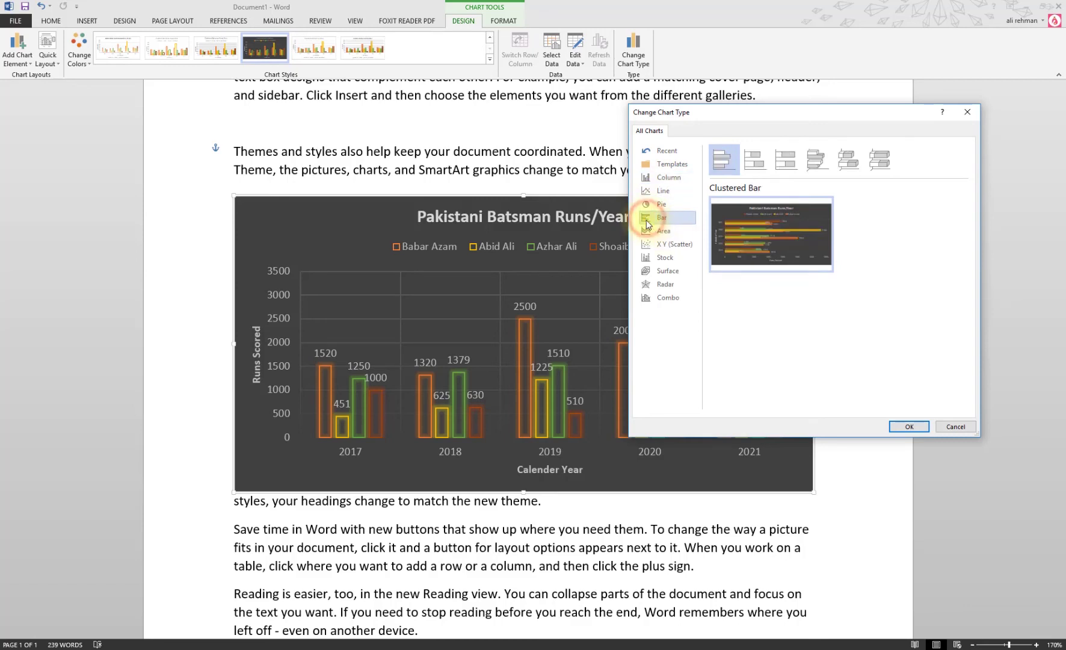
left_click(909, 427)
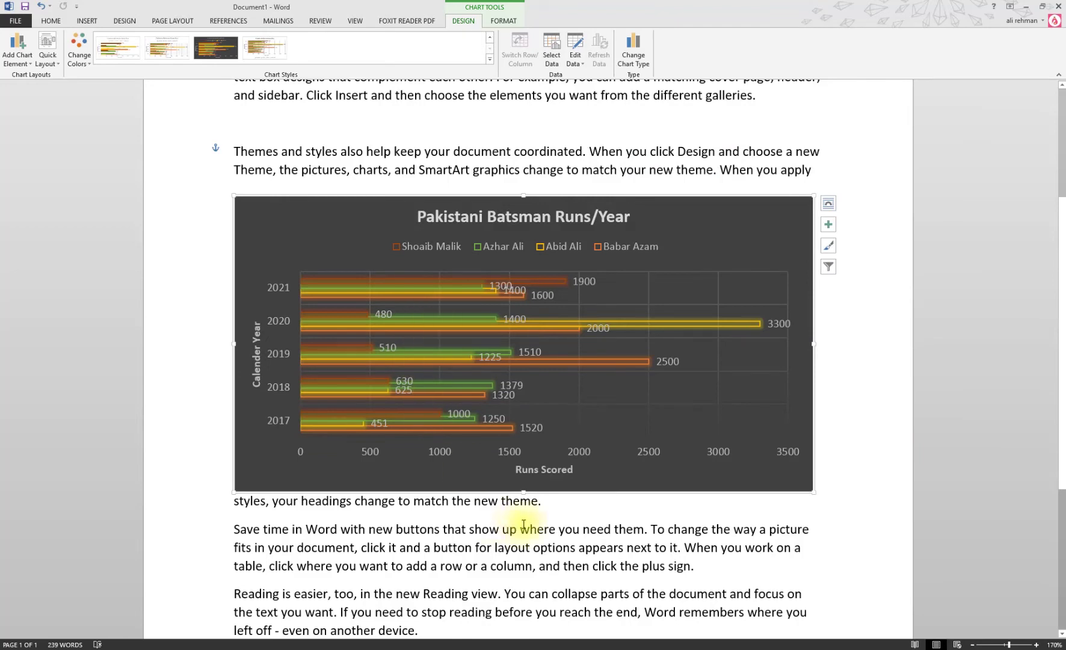
left_click_drag(524, 492, 522, 639)
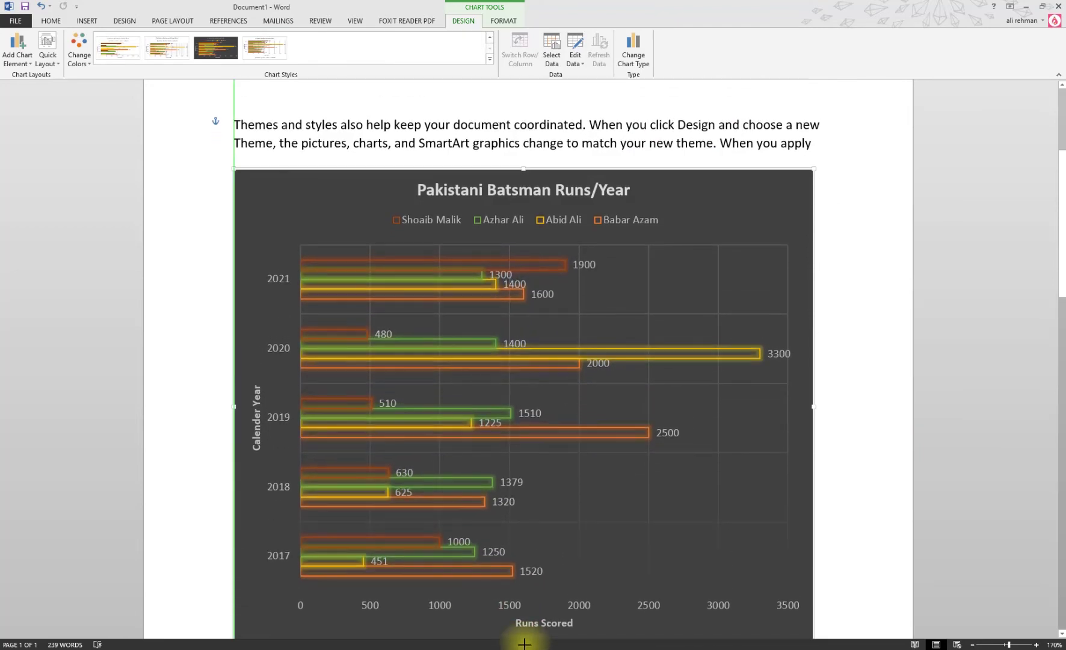
left_click(490, 58)
left_click(110, 48)
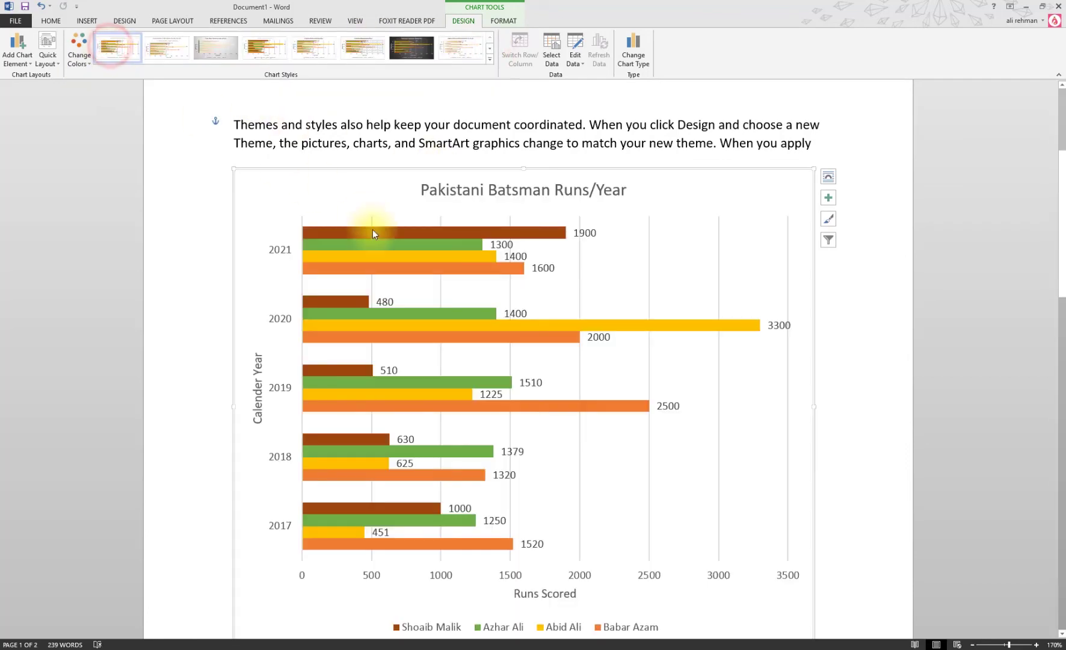
scroll(324, 311, "down", 3)
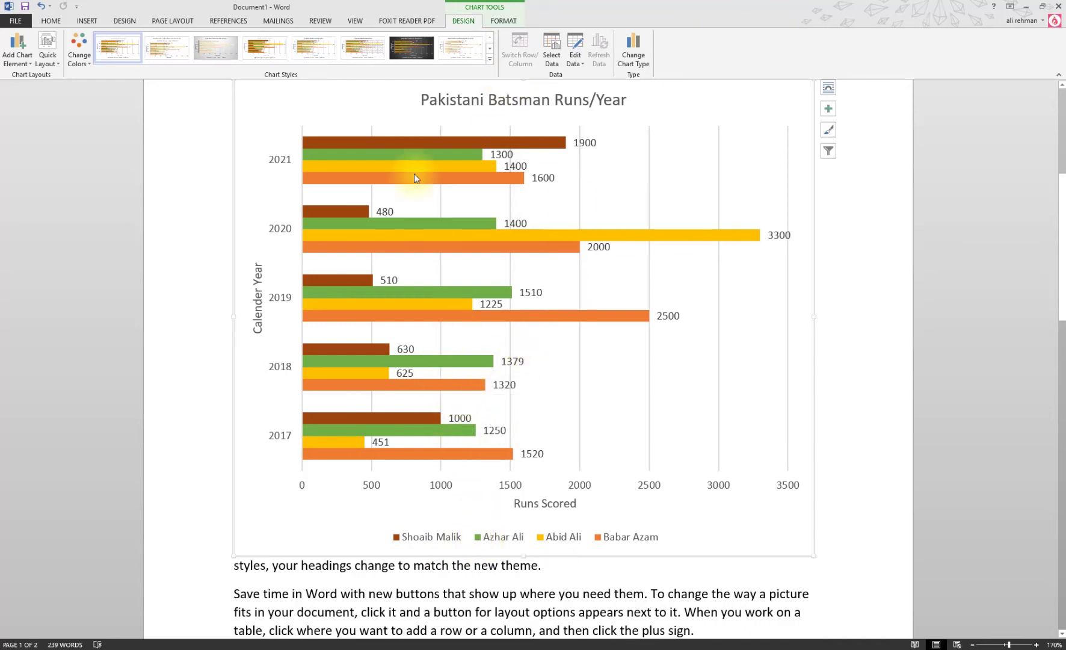
left_click(931, 204)
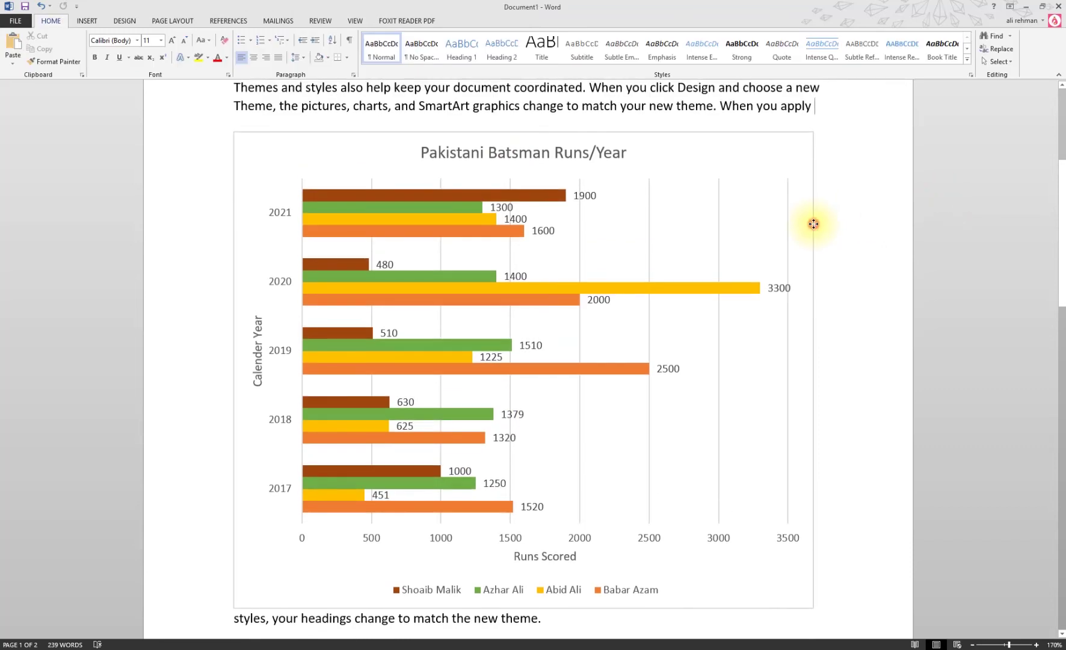
left_click(814, 222)
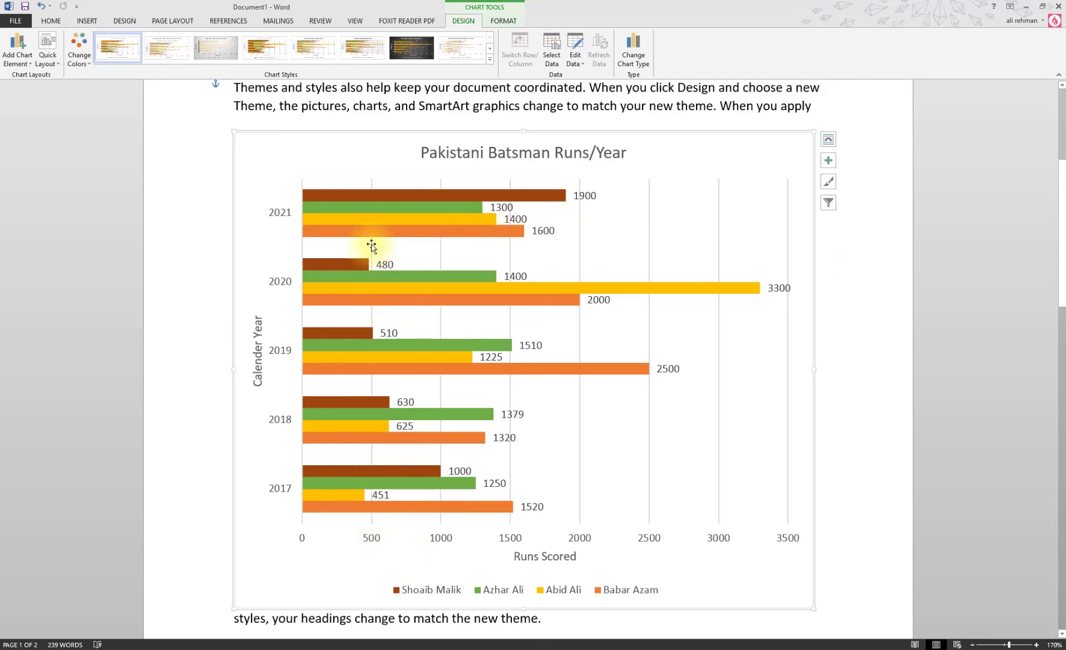
left_click(361, 208)
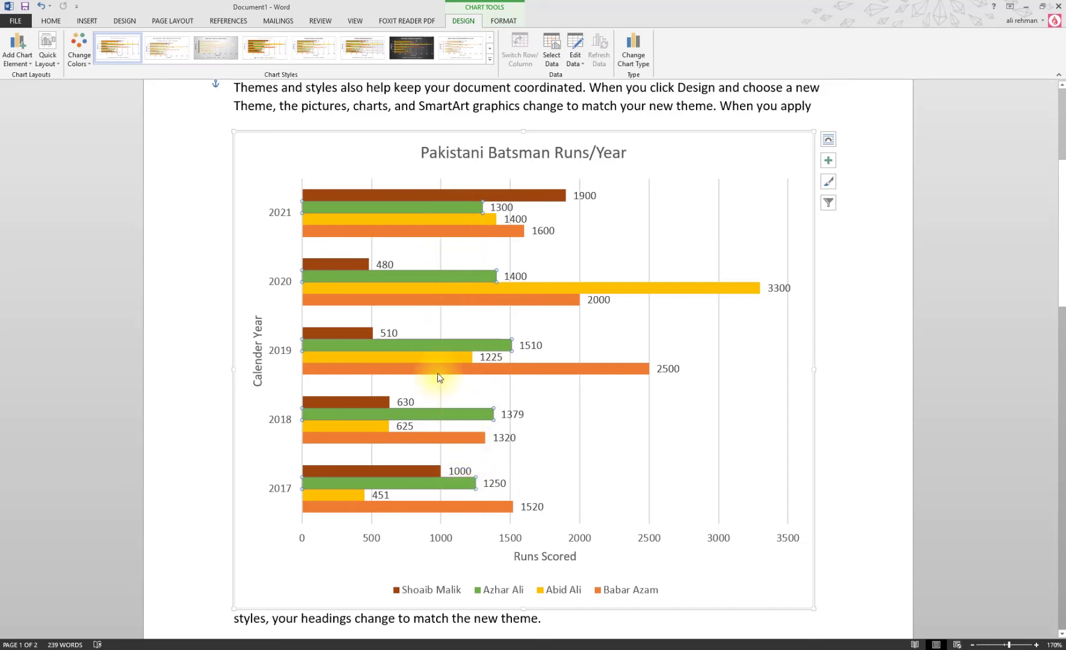
left_click(504, 21)
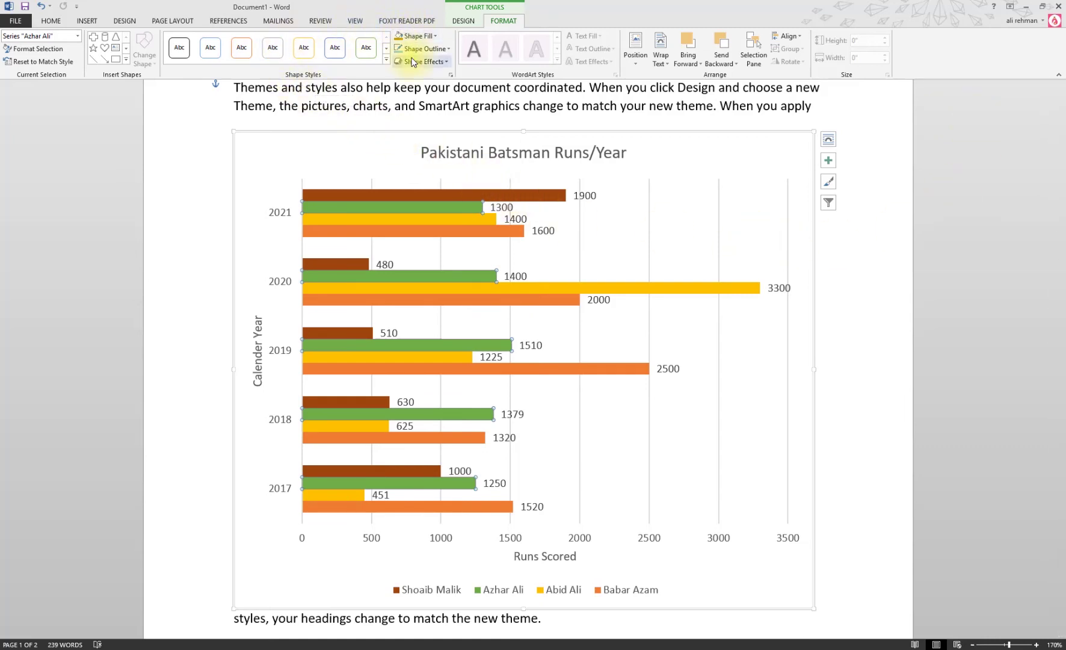
left_click(419, 39)
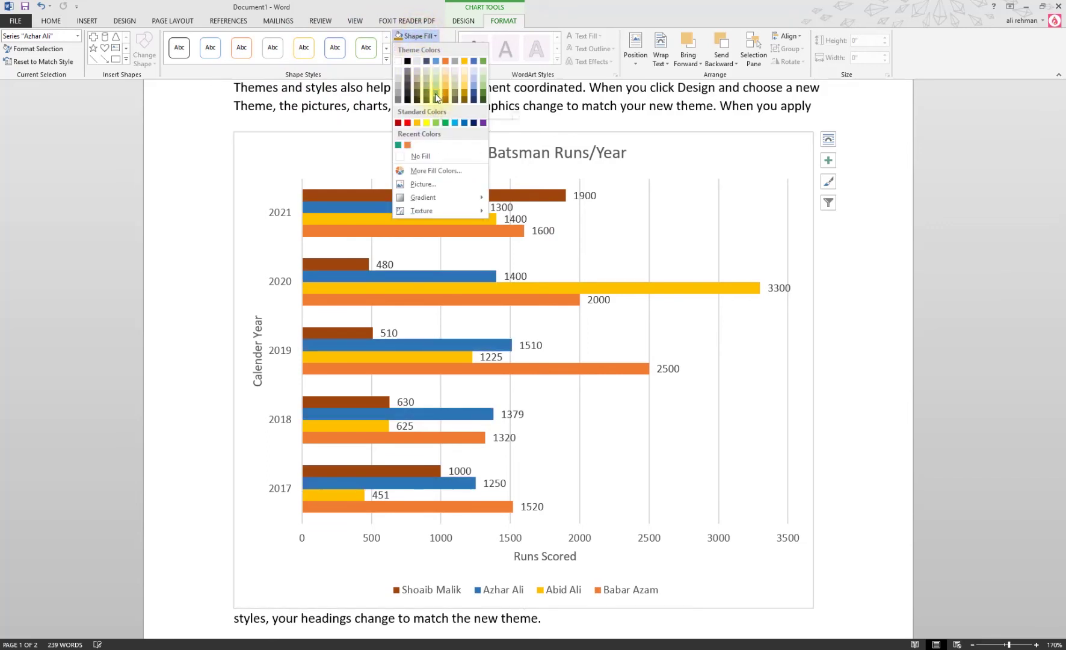
left_click(435, 94)
key("ctrl+z")
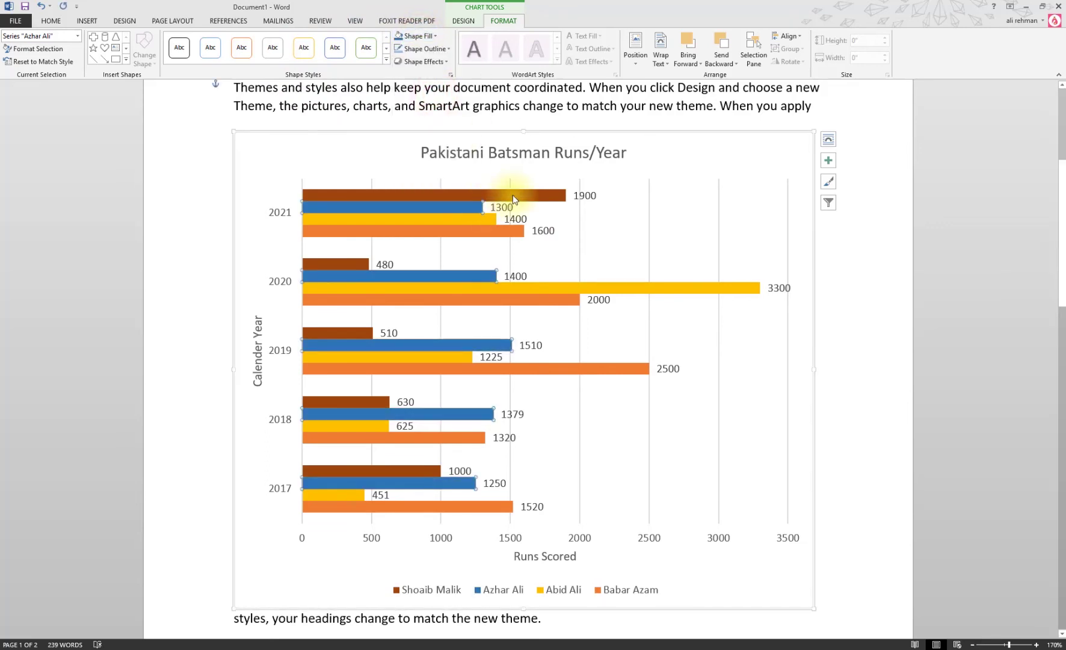
Step: Fill the Shoaib Malik bars dark orange after trying gold
left_click(512, 195)
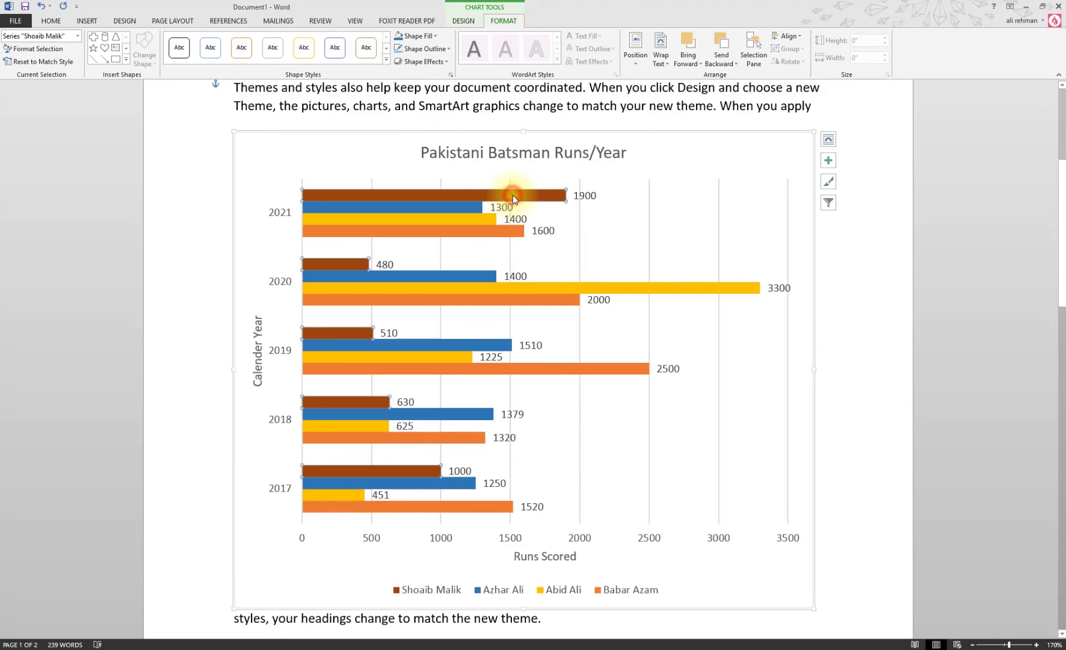
left_click(419, 36)
left_click(416, 122)
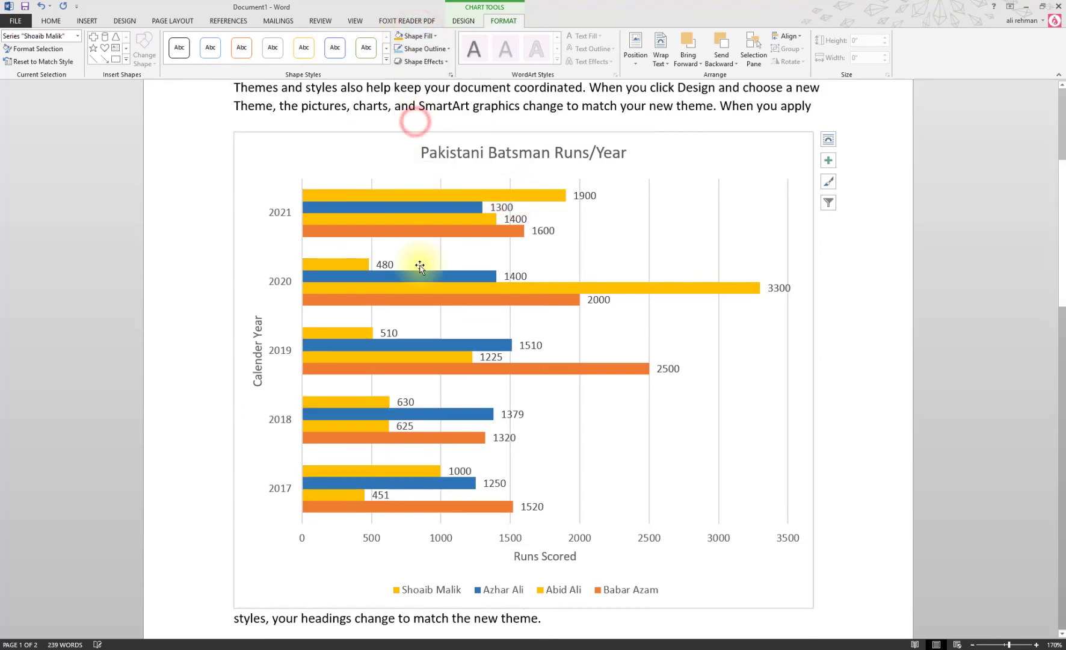
left_click(427, 36)
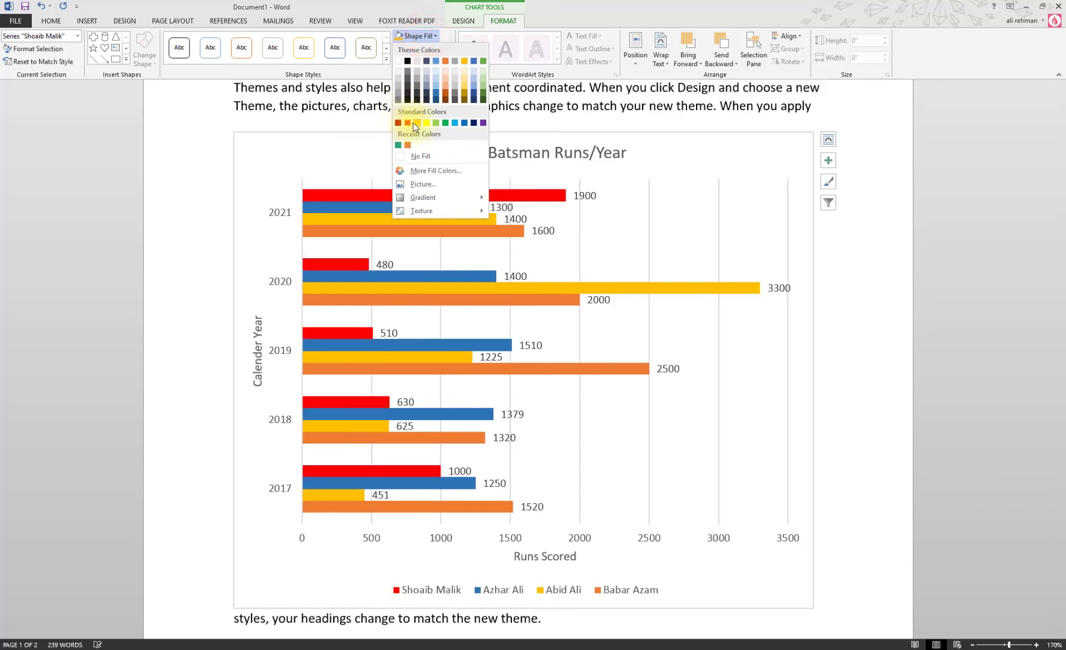
left_click(447, 91)
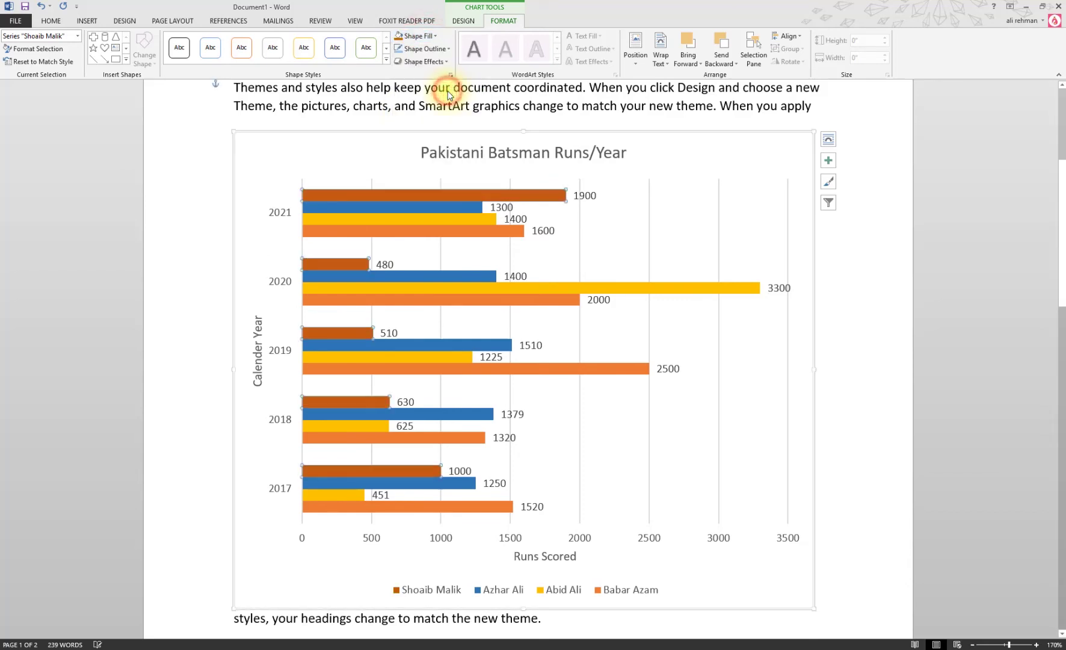
Step: Fill the Babar Azam bars green
left_click(481, 230)
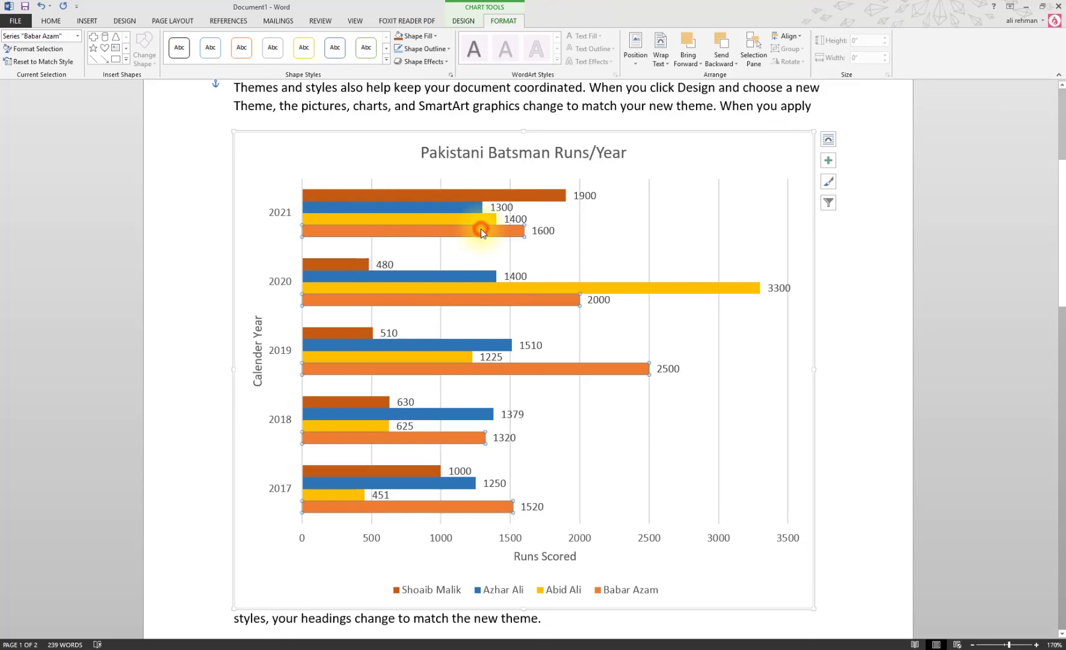
left_click(427, 36)
left_click(482, 62)
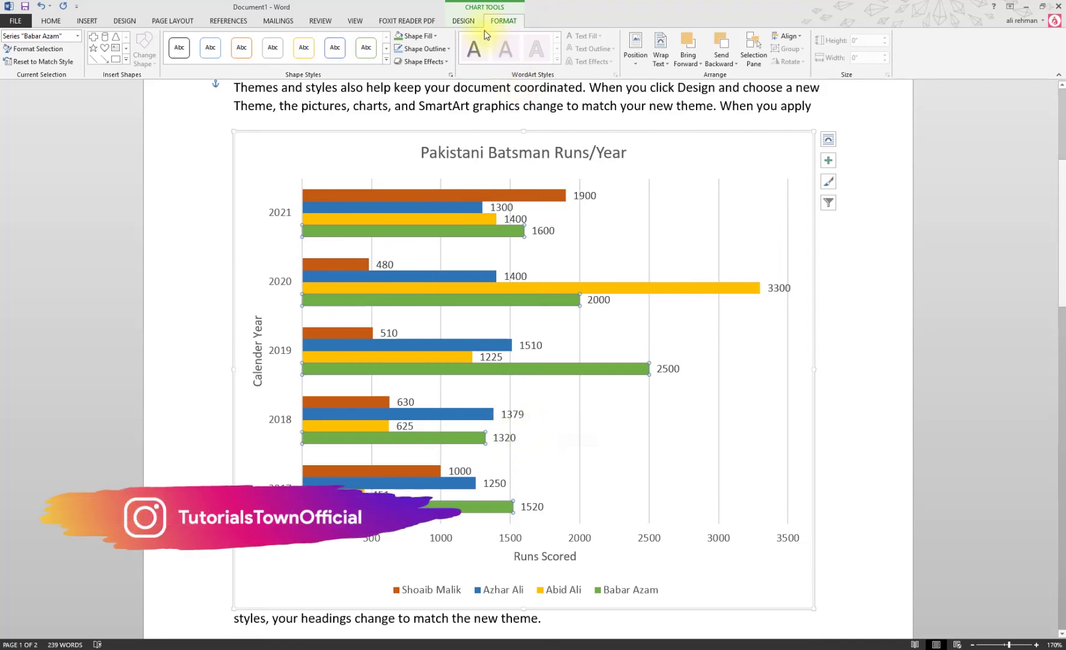
left_click(469, 21)
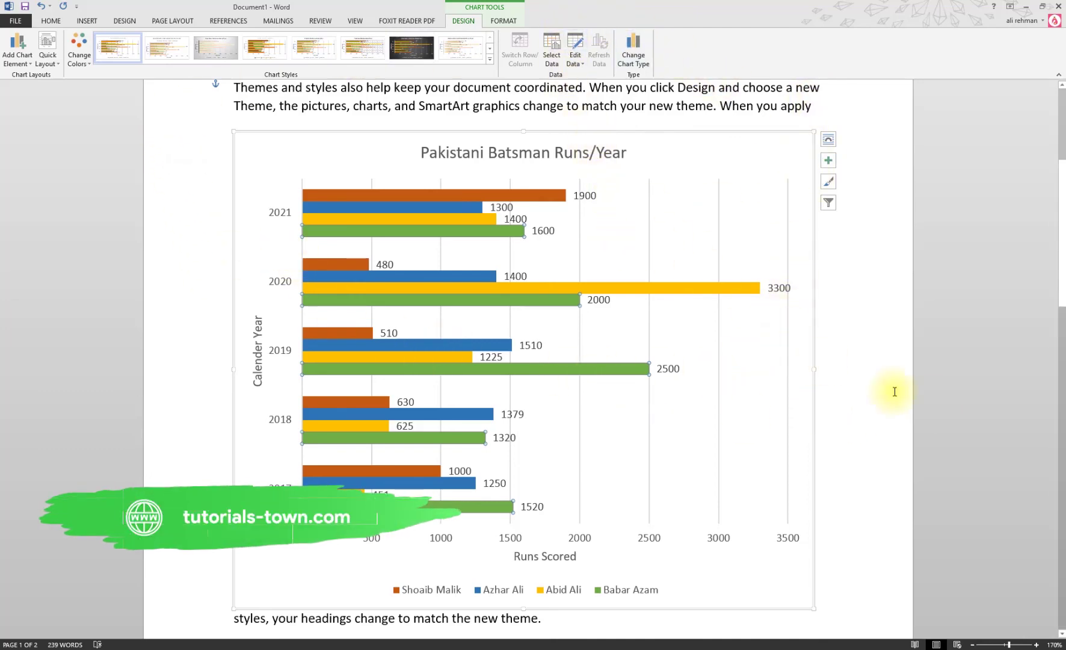
Step: Add an empty paragraph after the final 'Reading is easier…' paragraph on page 2
scroll(934, 405, "down", 5)
scroll(735, 334, "down", 2)
scroll(478, 488, "down", 3)
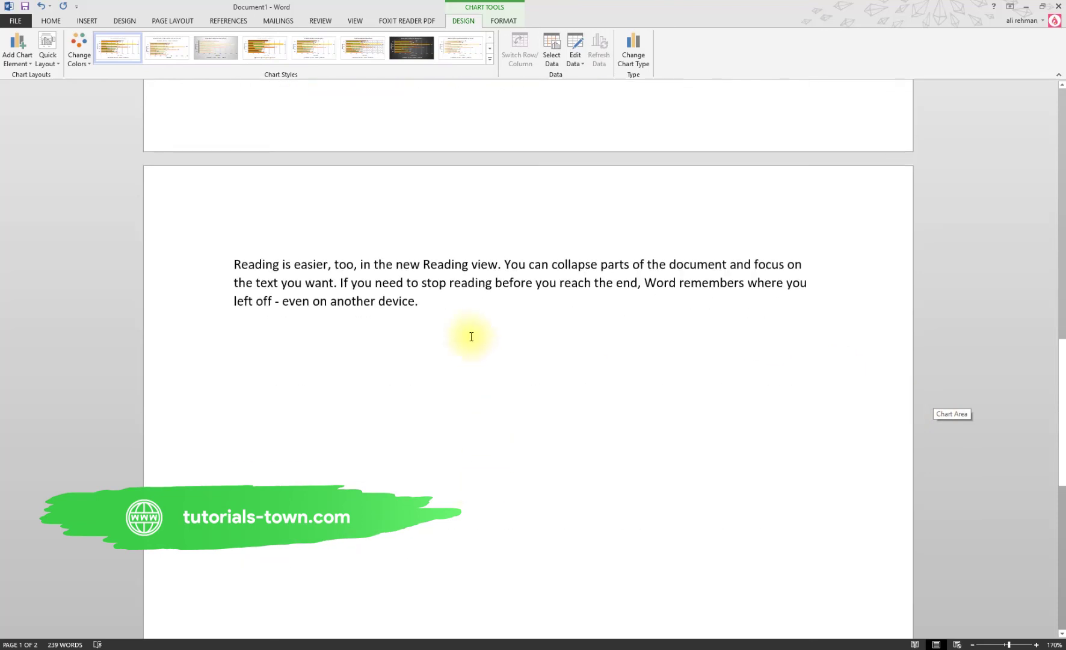
left_click(468, 309)
key("Return")
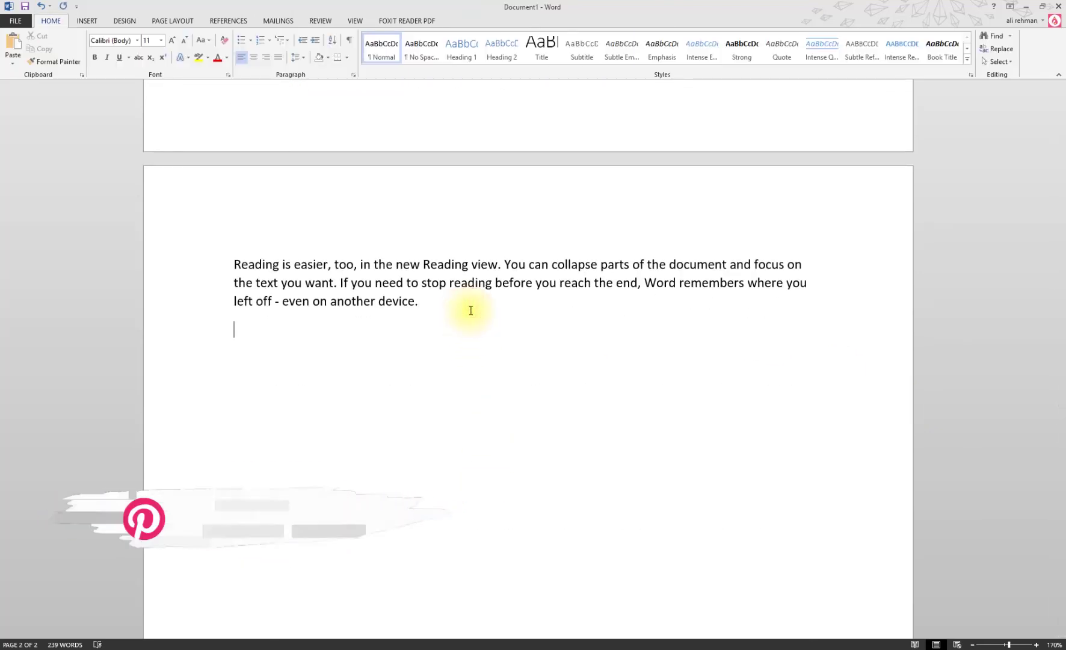
scroll(397, 299, "down", 3)
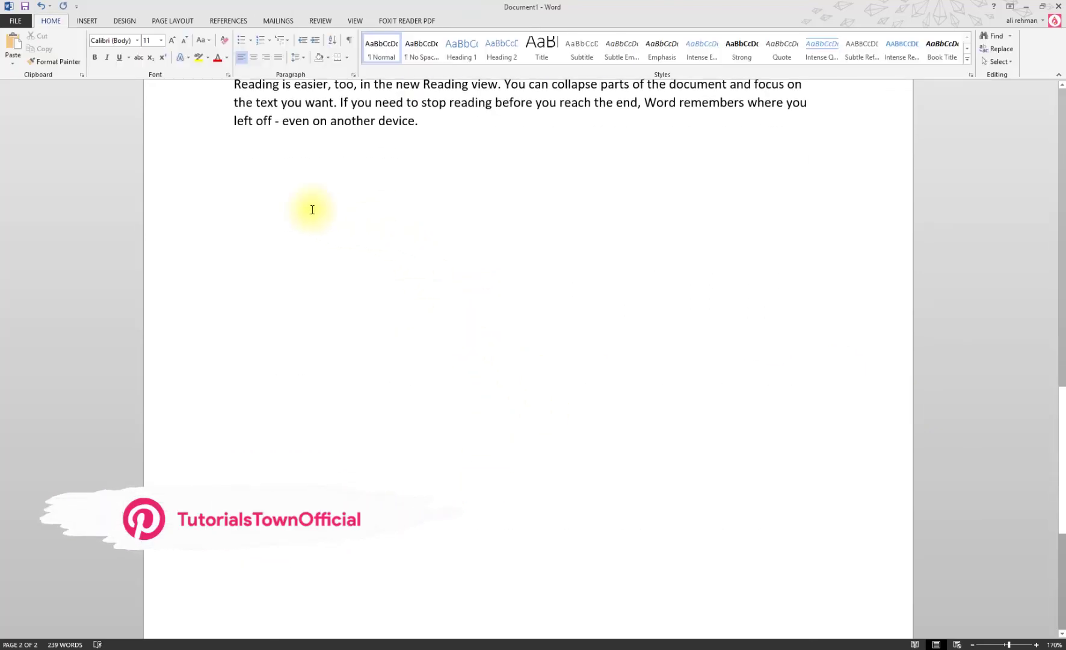
left_click(86, 19)
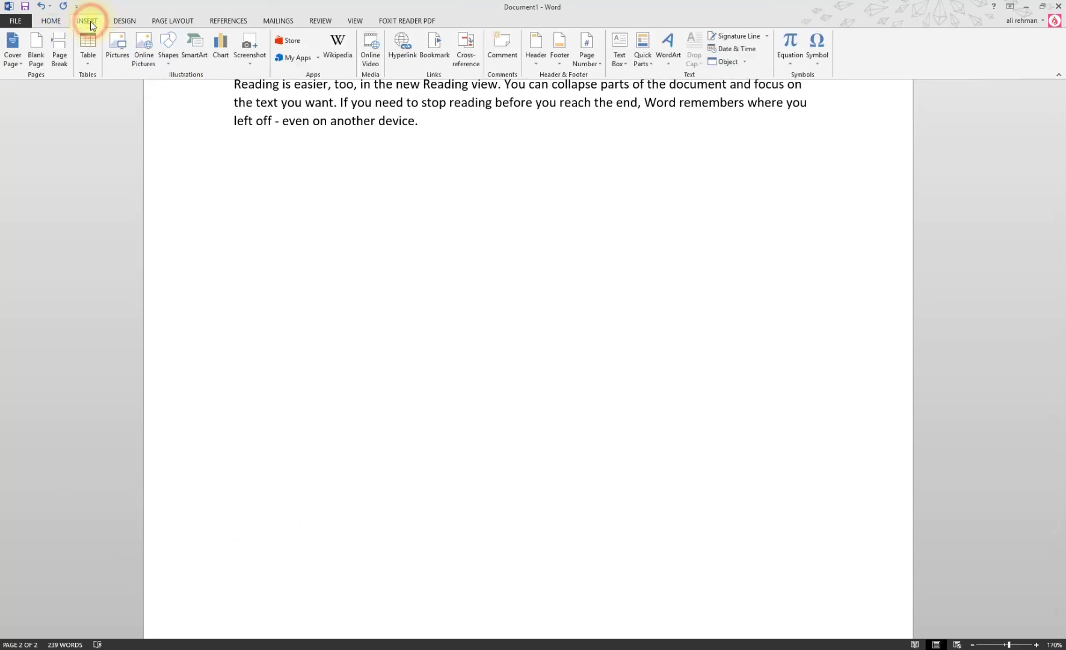
Step: Insert a Pie chart with sample Sales data (1st–4th Qtr) on the new empty line
left_click(222, 52)
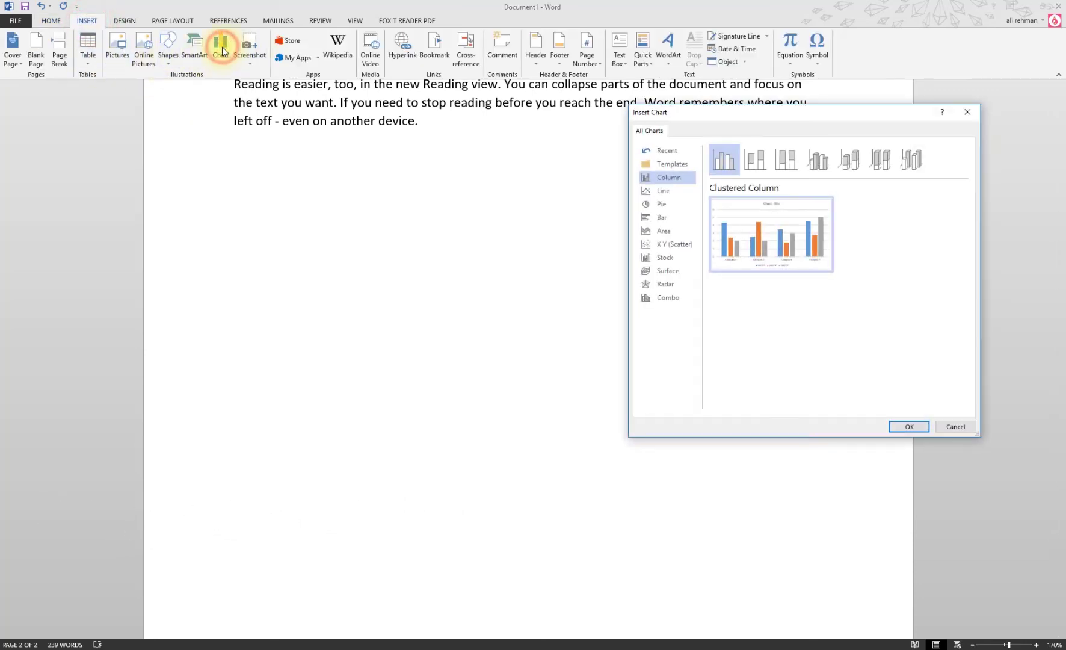
left_click(656, 205)
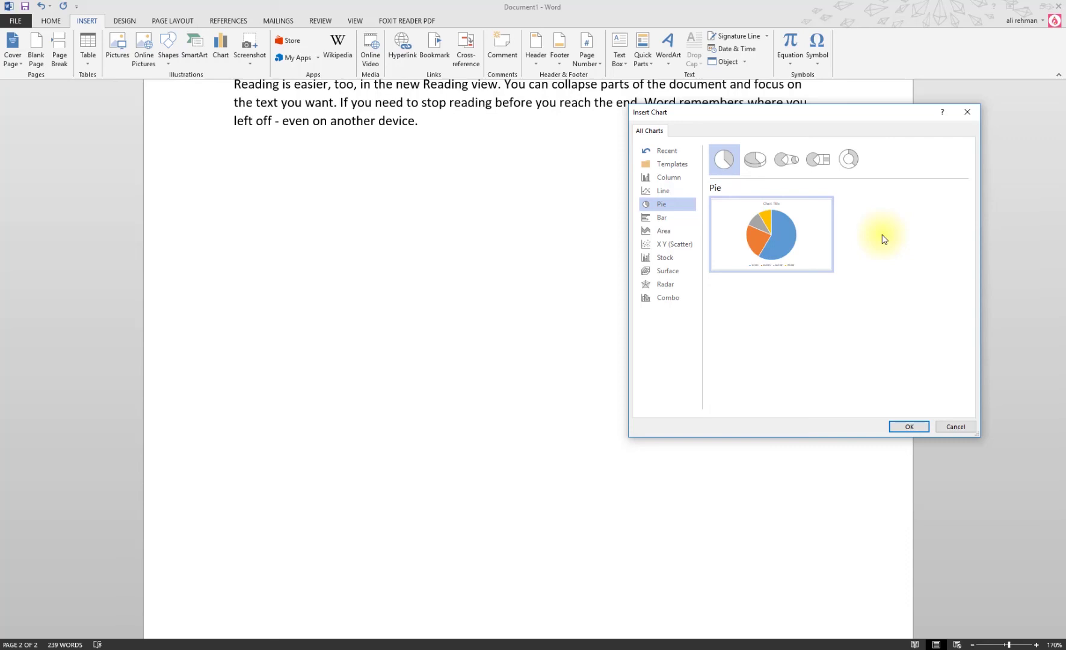
mouse_move(789, 253)
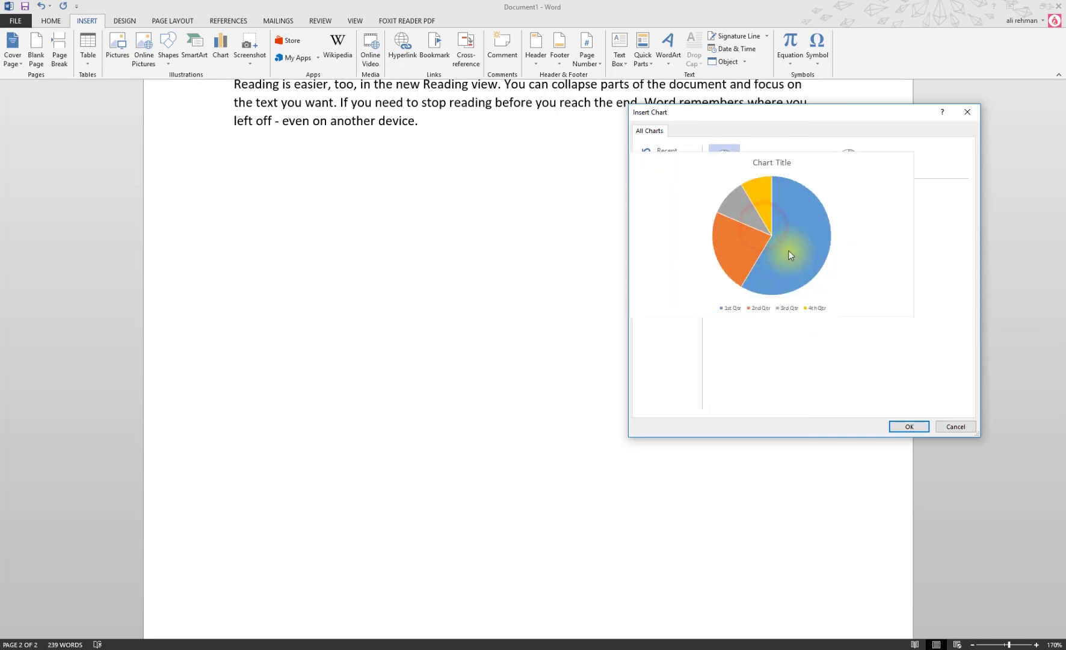
left_click(908, 427)
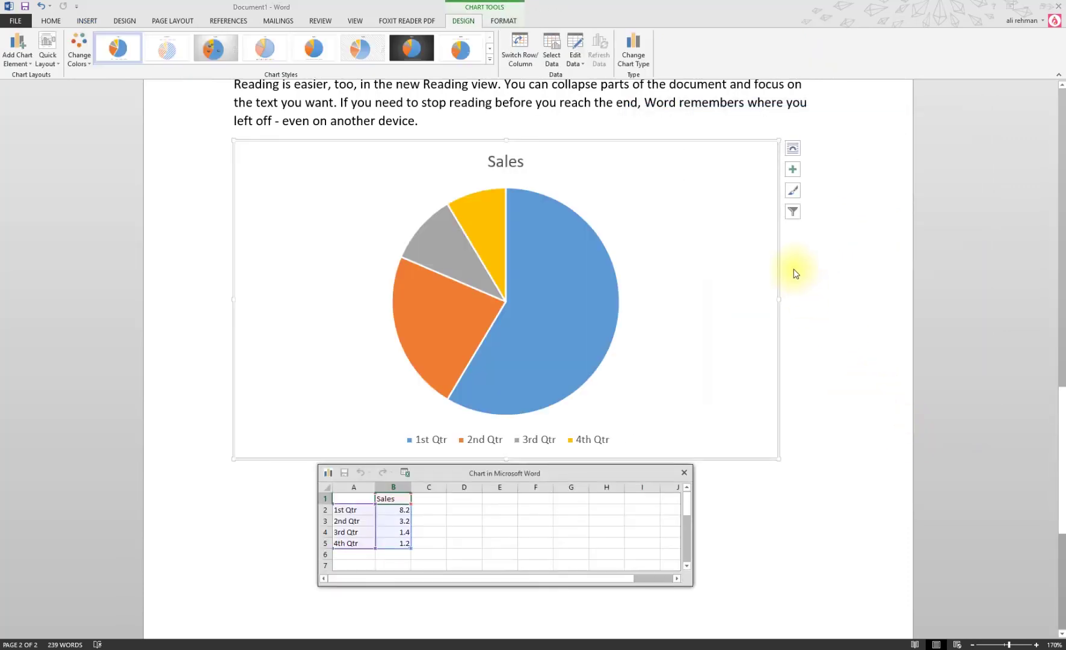
Step: Move the data sheet off the chart and retitle cell B1 'Population Of Pakistan'
left_click_drag(552, 470, 857, 58)
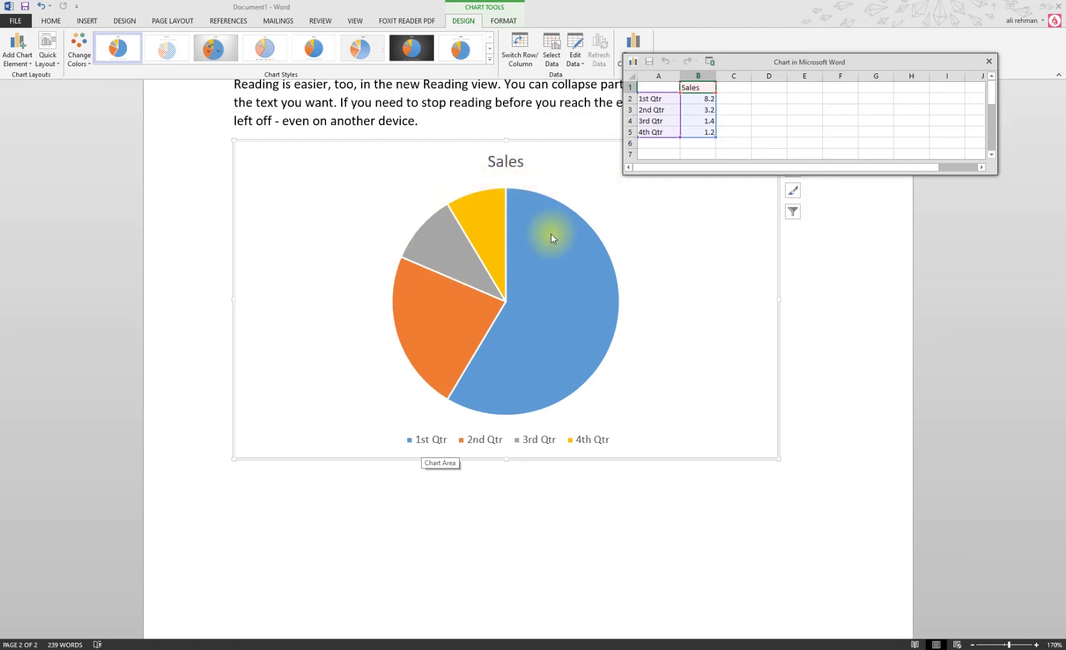
left_click(695, 88)
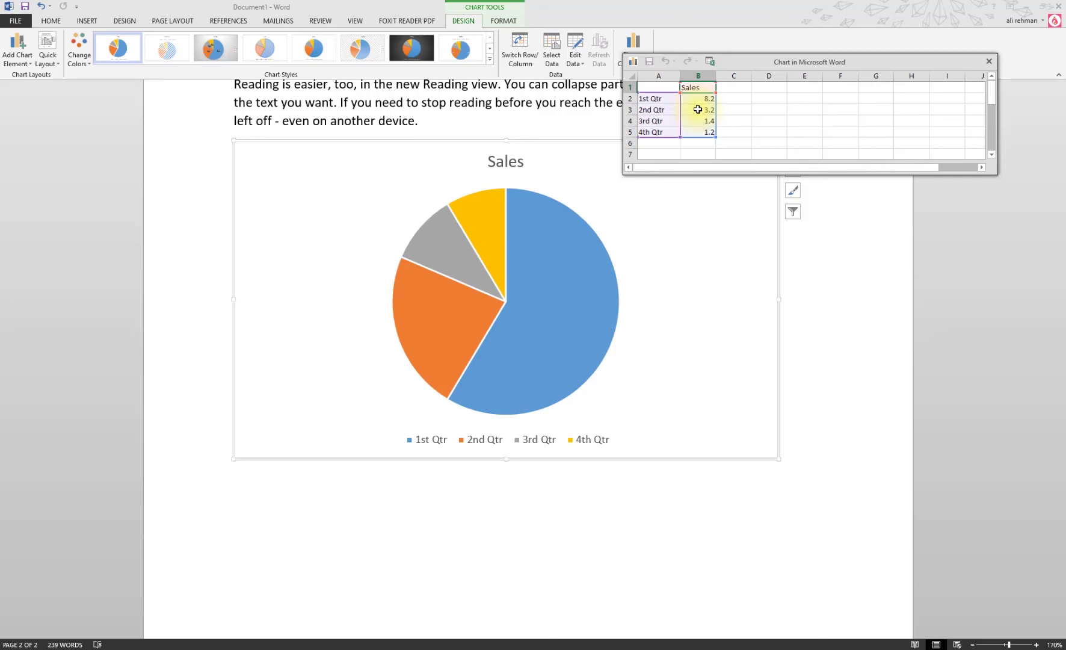
type("Population Of Pakistan")
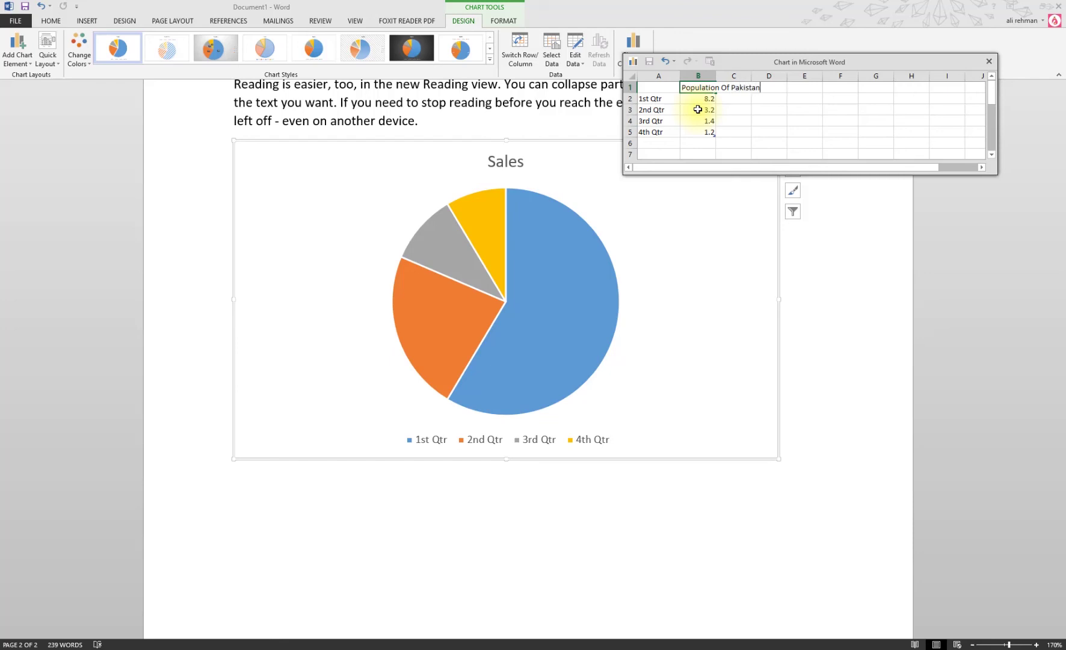
left_click(662, 99)
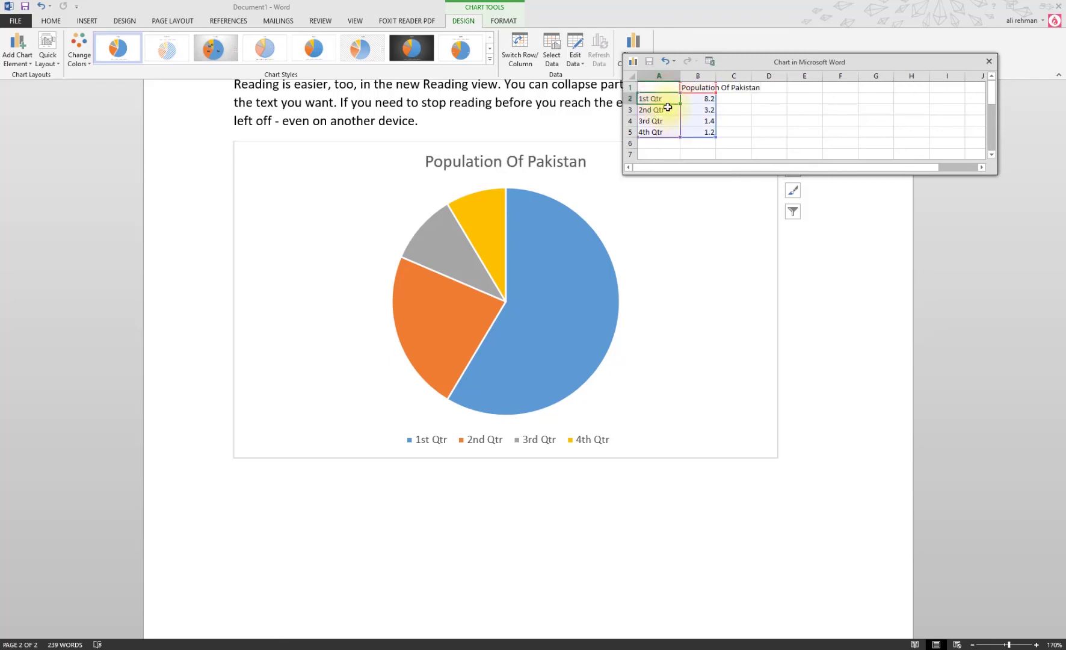
Step: Label the categories Sindh, Punjab, Balochistan and KPK, and widen column B to fit its header
type("Sindh")
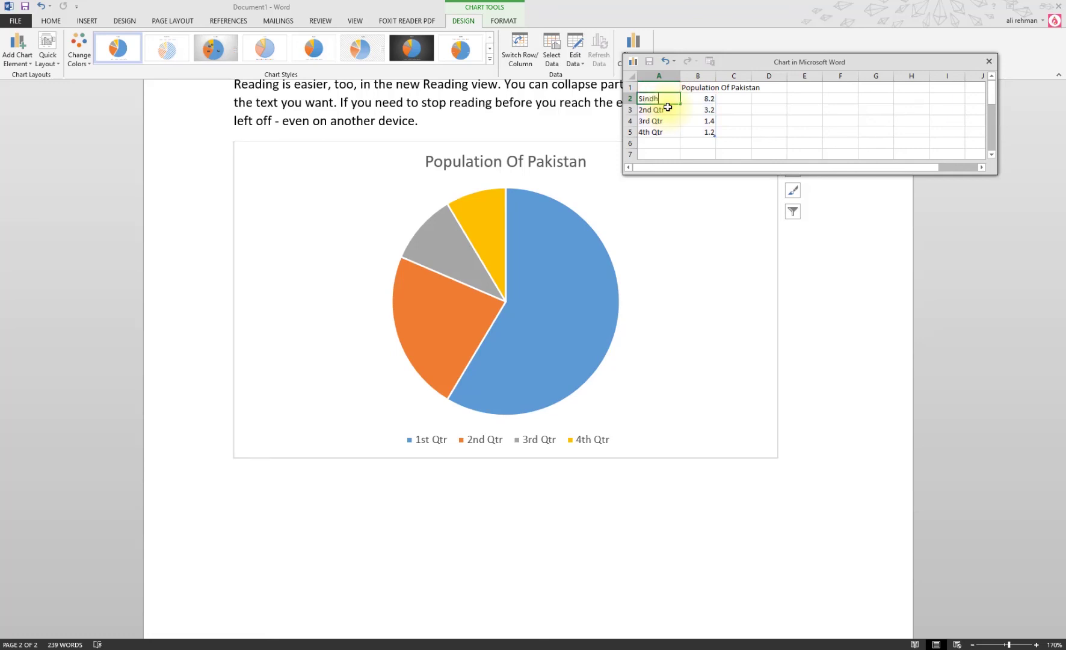
key("Return")
type("Punjab")
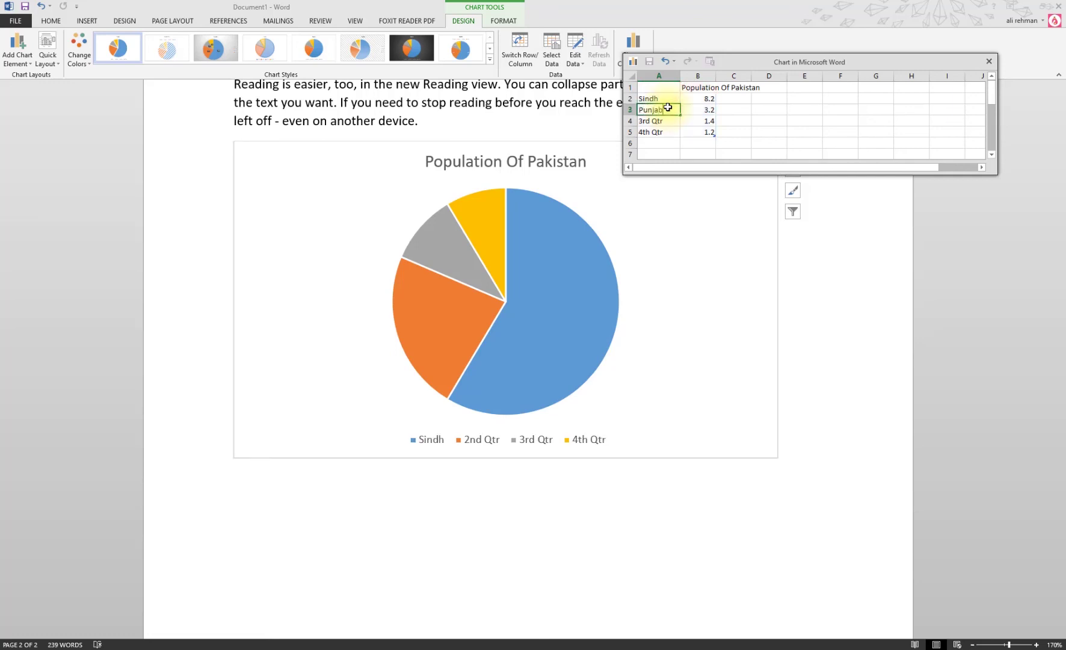
key("Return")
type("Baloc")
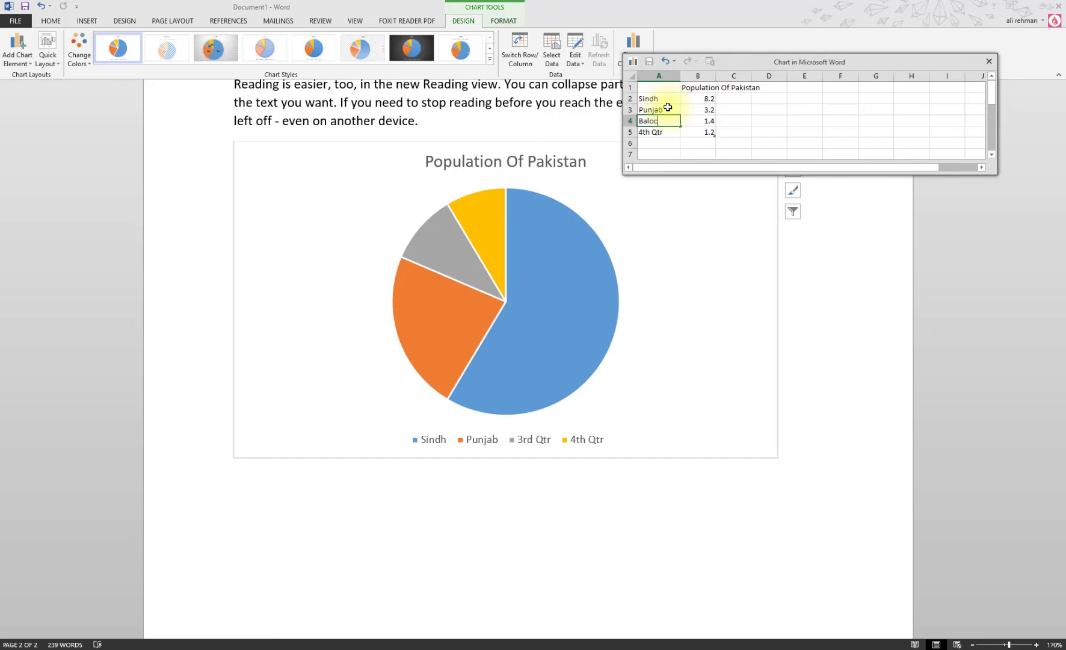
type("an")
key("Return")
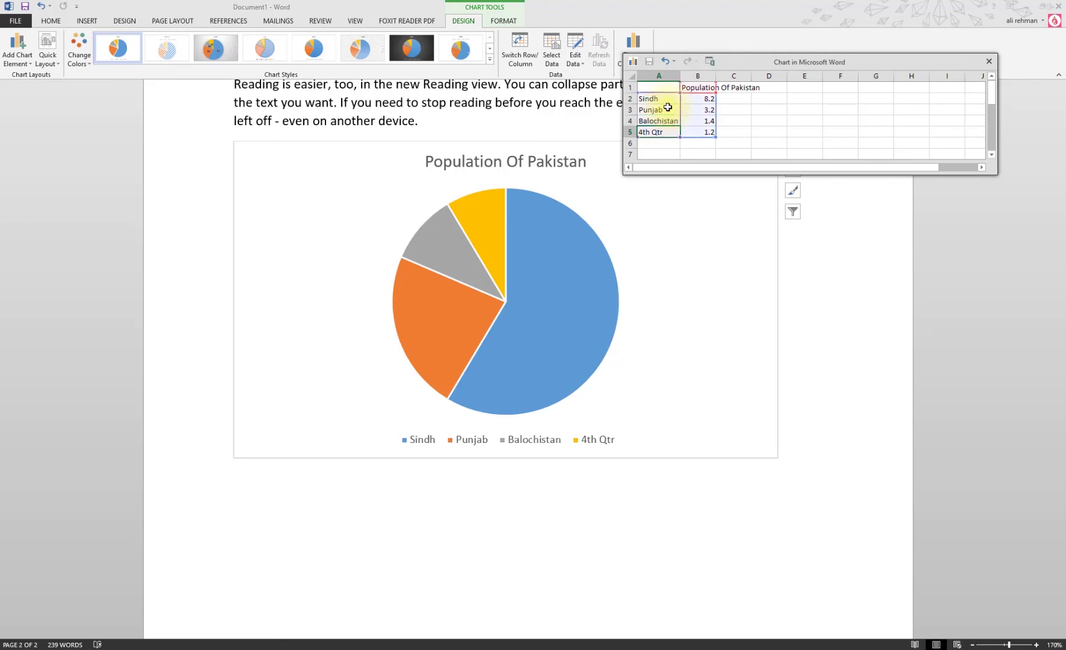
type("KPK")
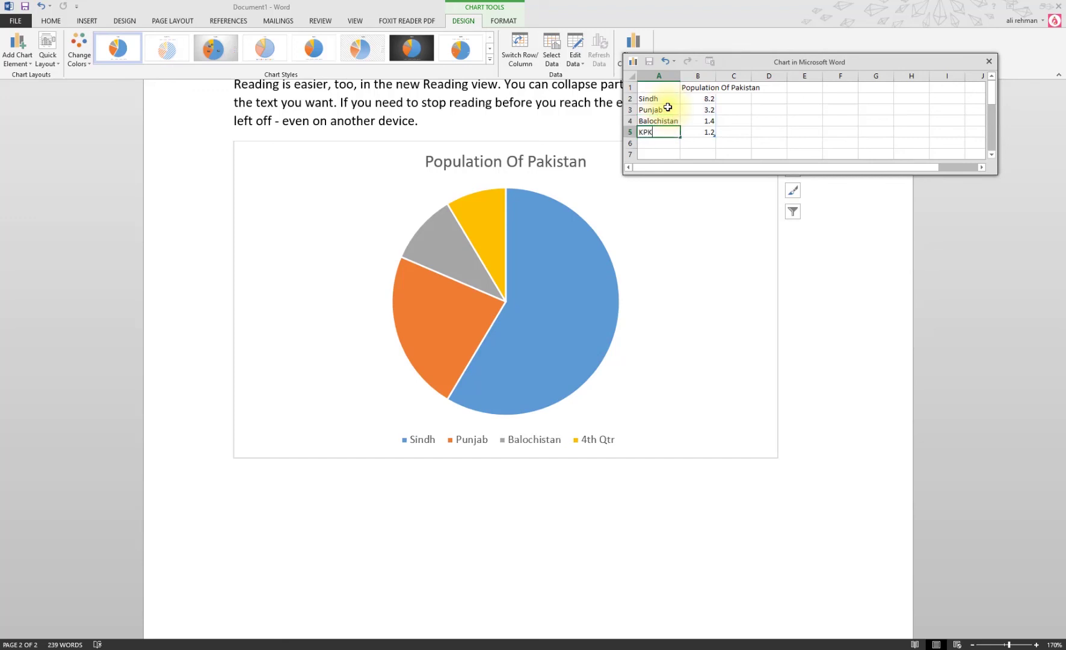
left_click(764, 110)
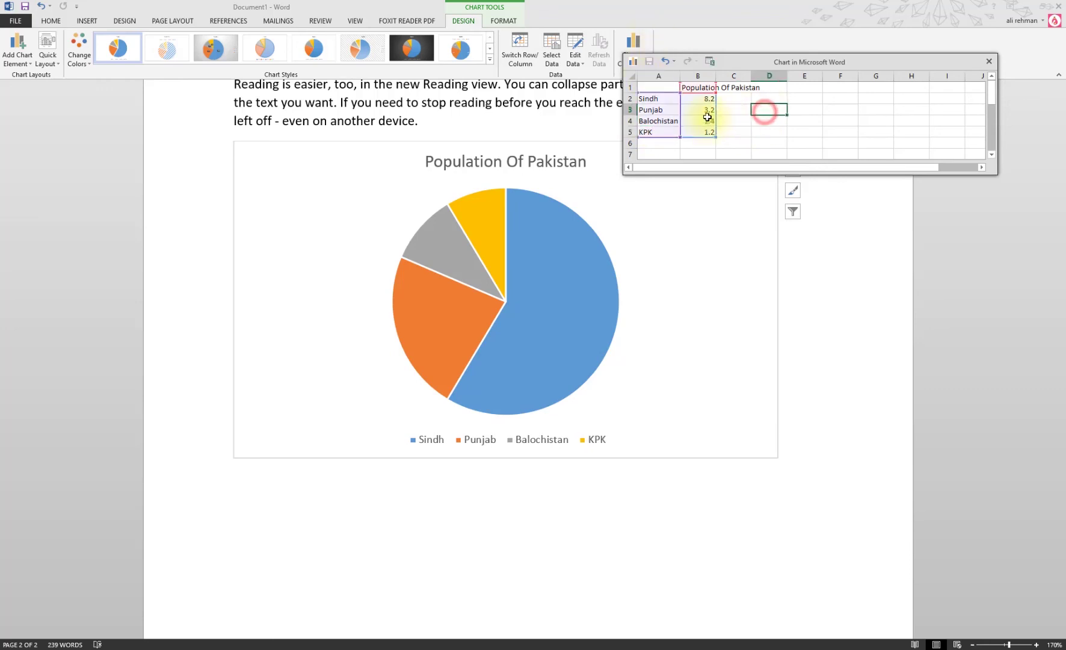
left_click_drag(716, 77, 764, 77)
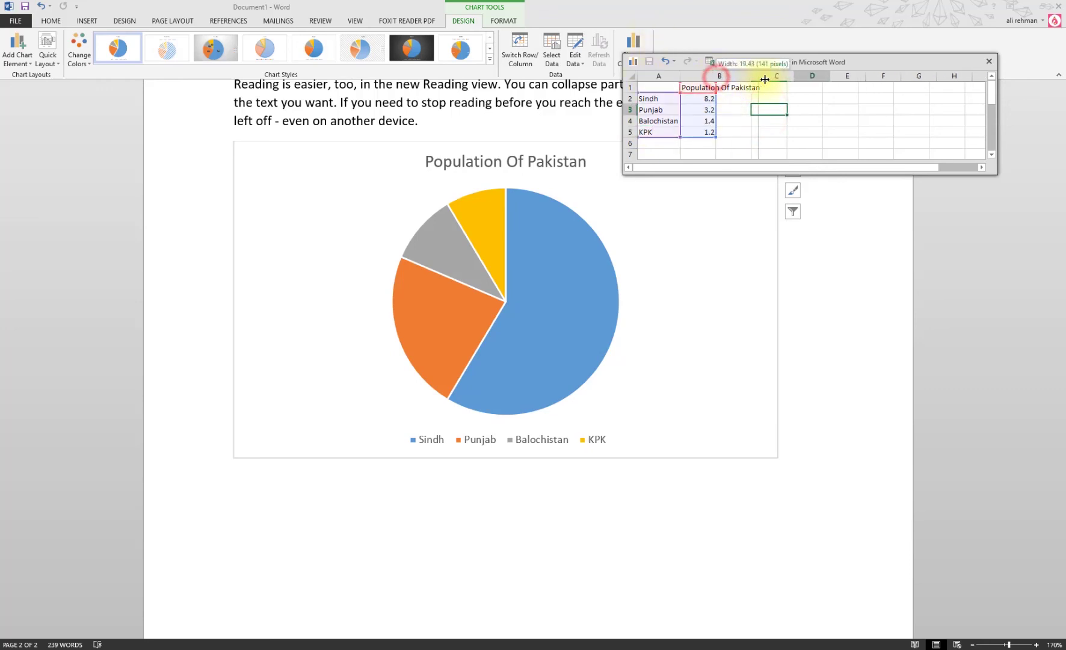
left_click(705, 100)
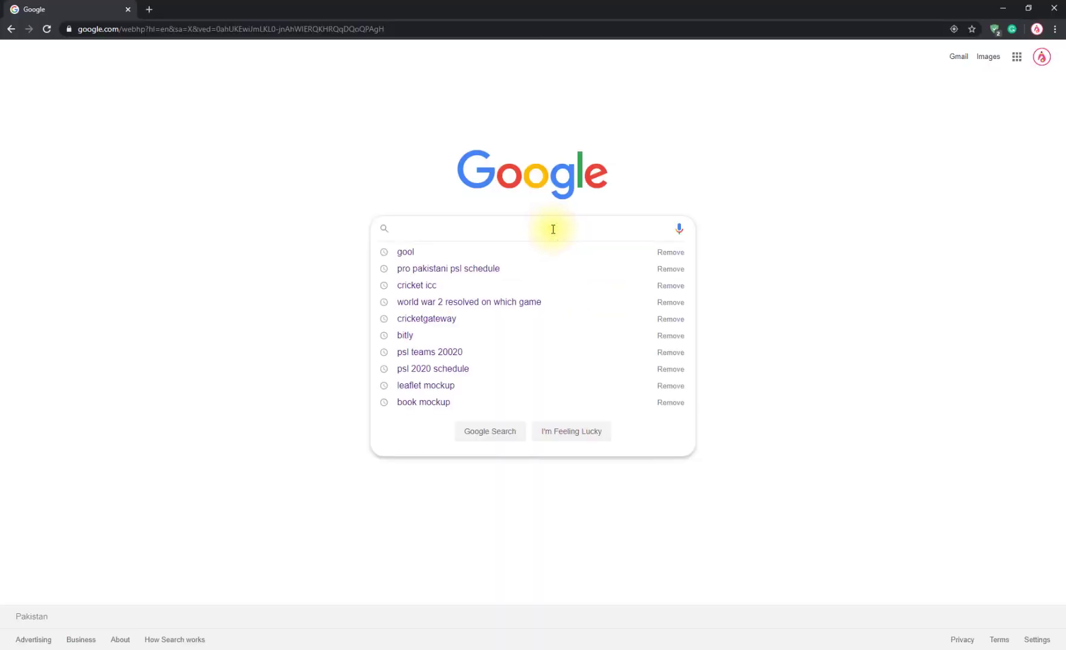
Step: Google the population of Sindh and copy its 47.89 figure for the chart data
type("population")
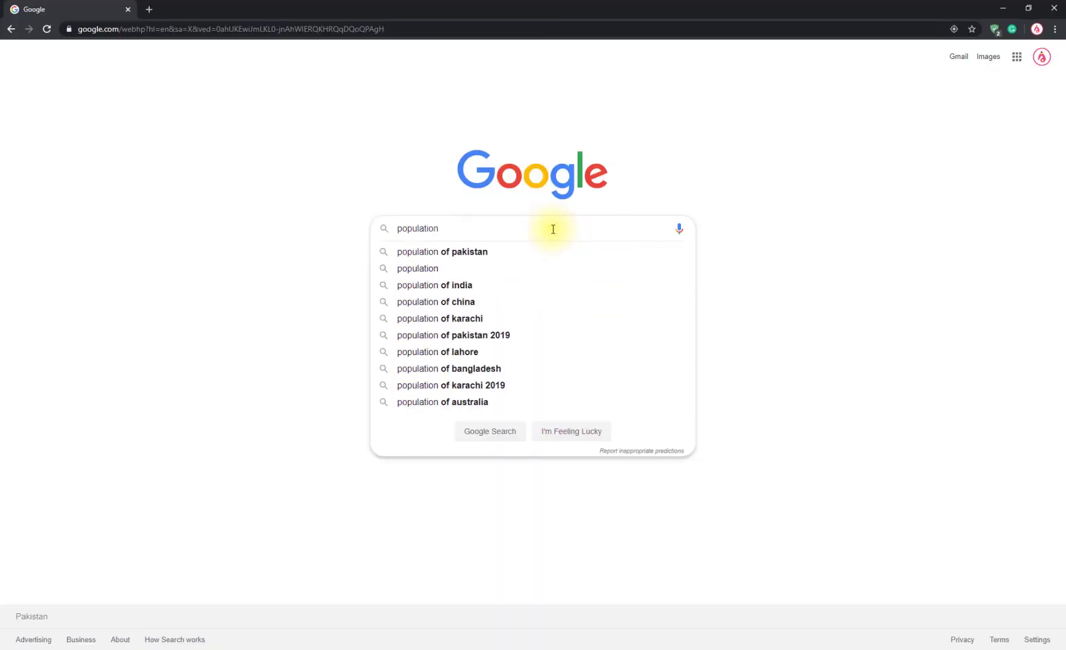
key("Down")
key("BackSpace")
key("BackSpace")
key("BackSpace")
type("sindh")
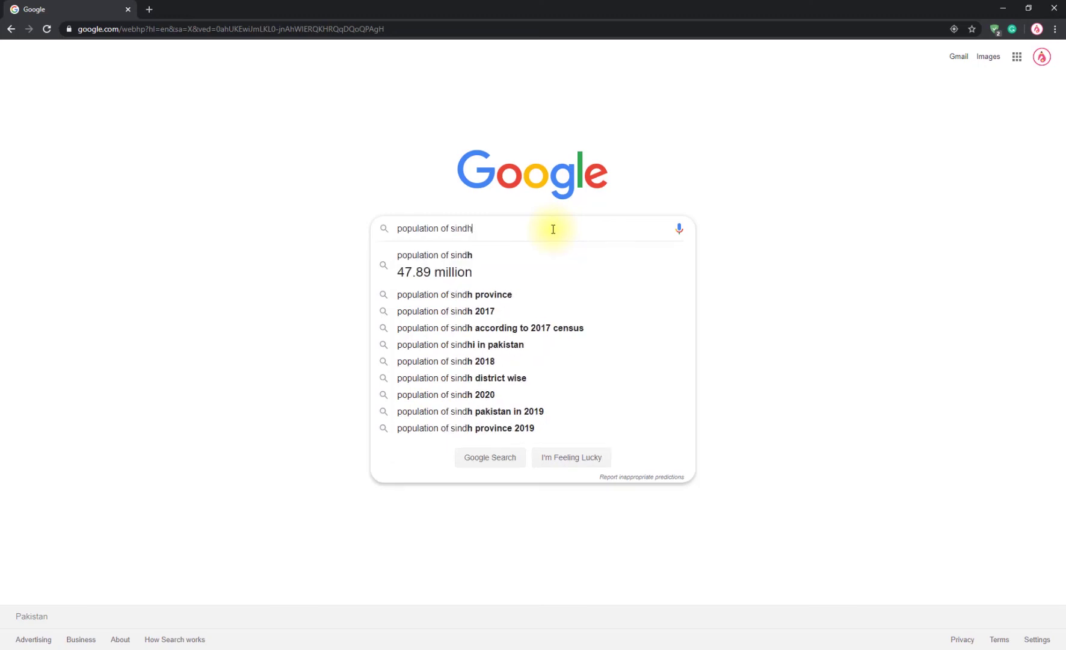
key("Return")
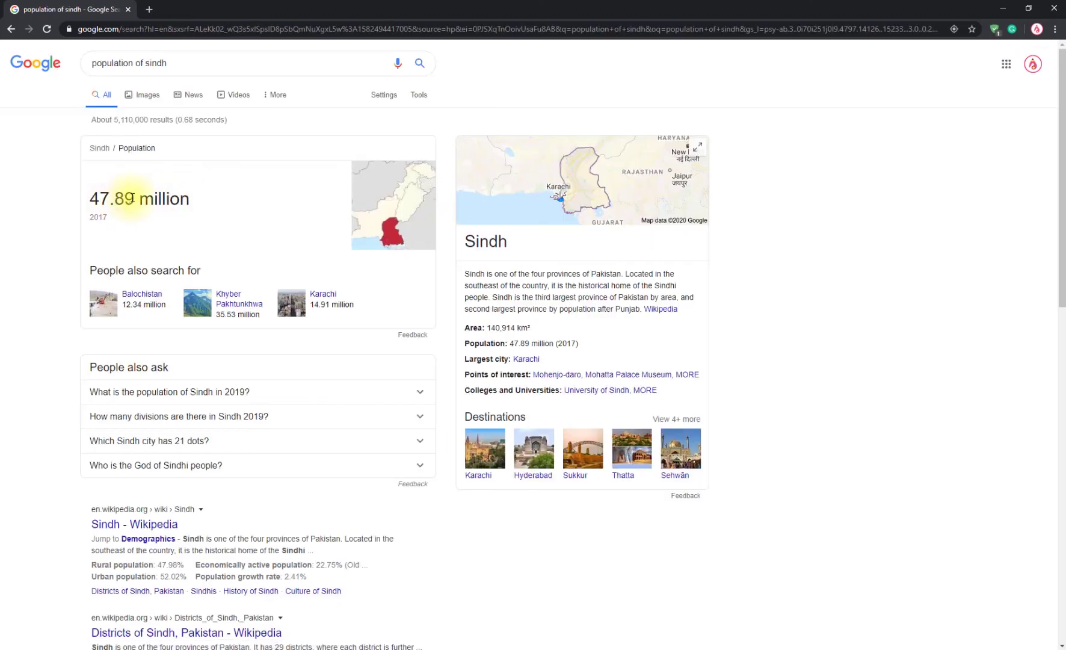
double_click(133, 198)
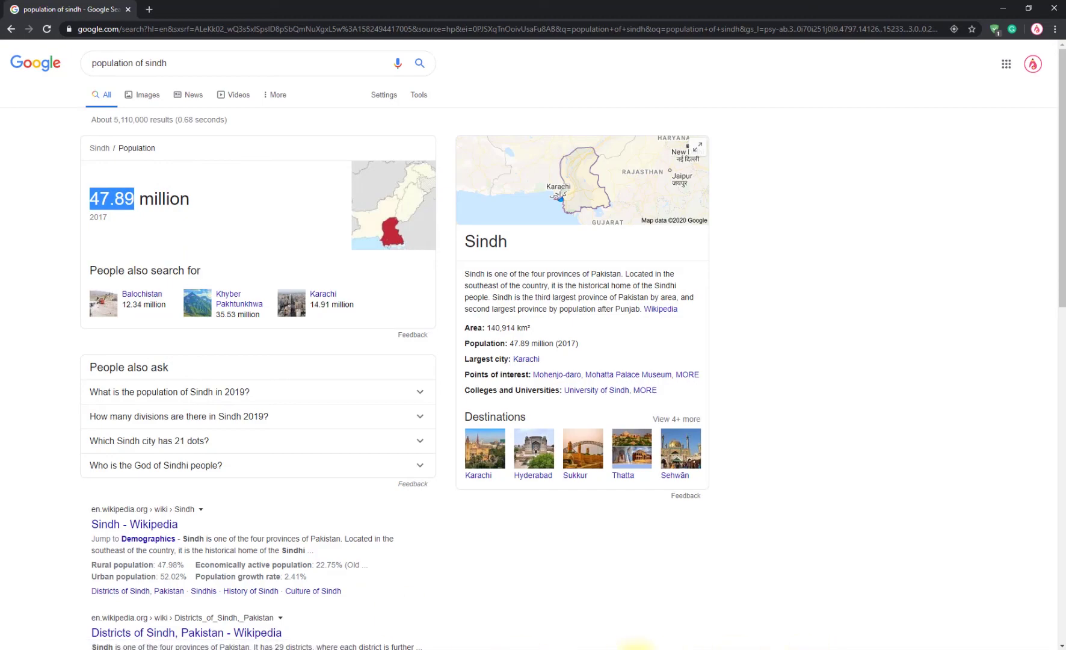
key("alt+Tab")
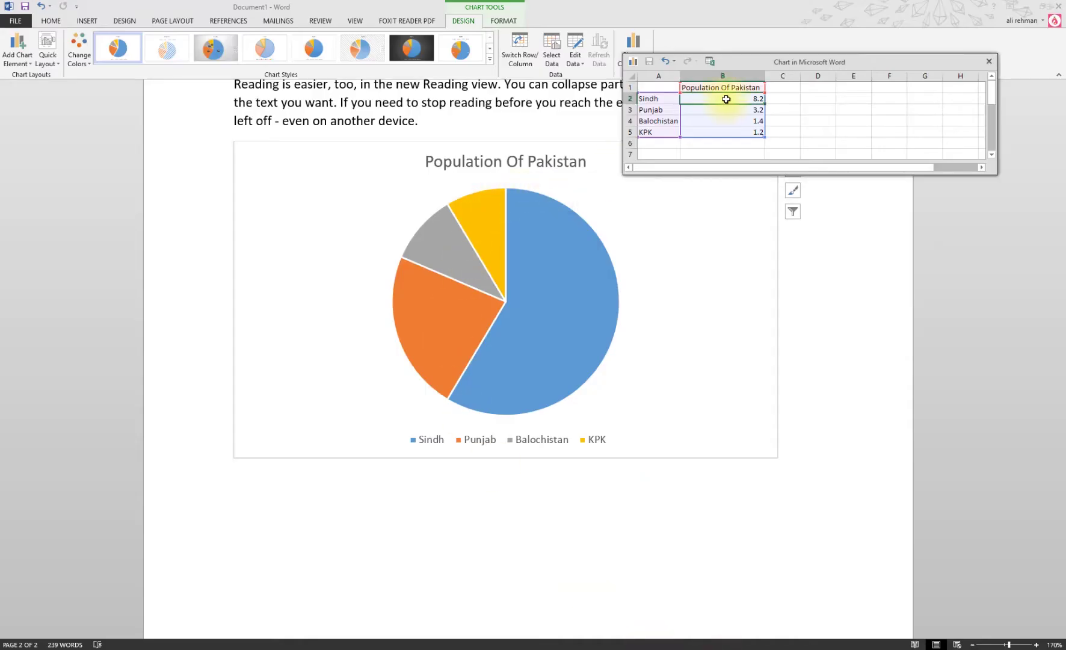
key("alt+Tab")
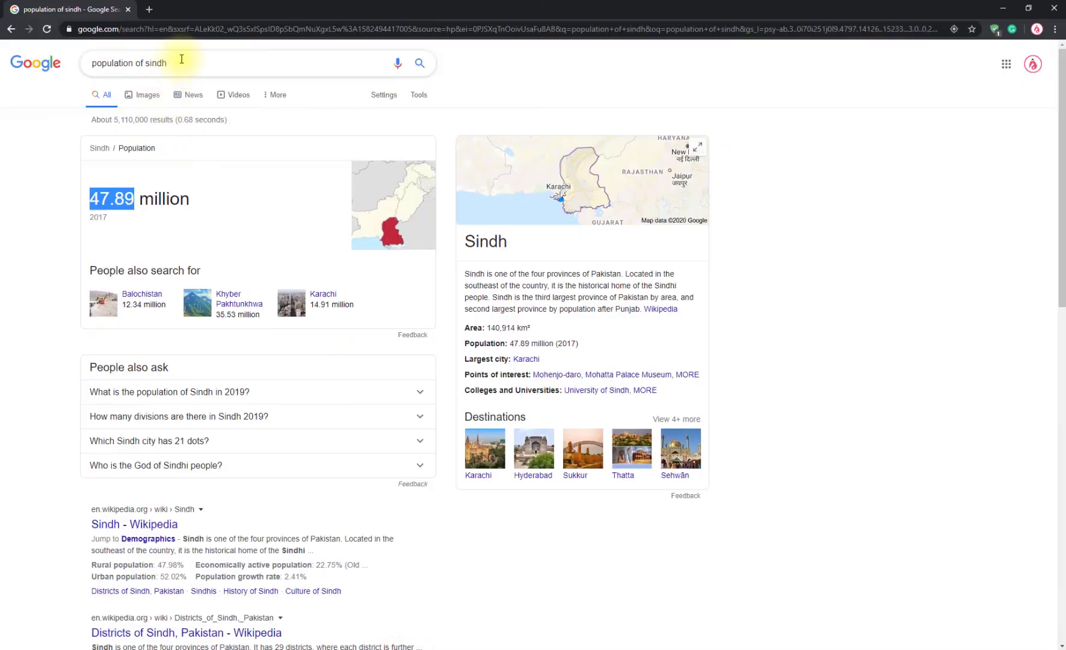
Step: Search the population of Punjab Pakistan and paste 110 into Punjab's cell B3
left_click_drag(179, 62, 147, 62)
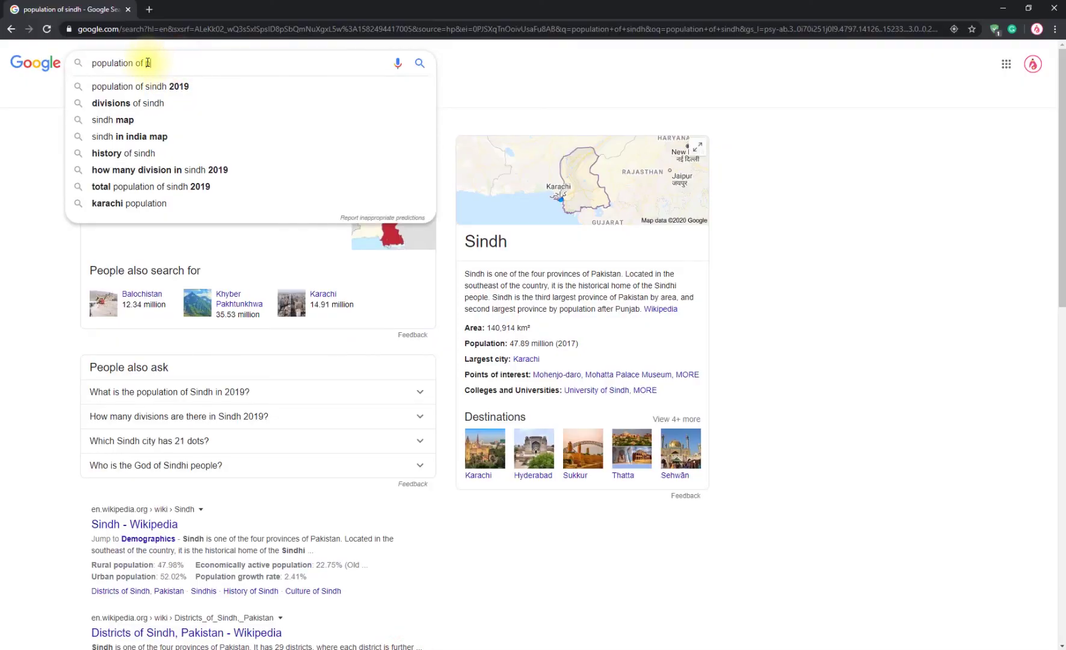
type("punjab pakistan")
key("Return")
left_click_drag(117, 247, 90, 244)
key("ctrl+c")
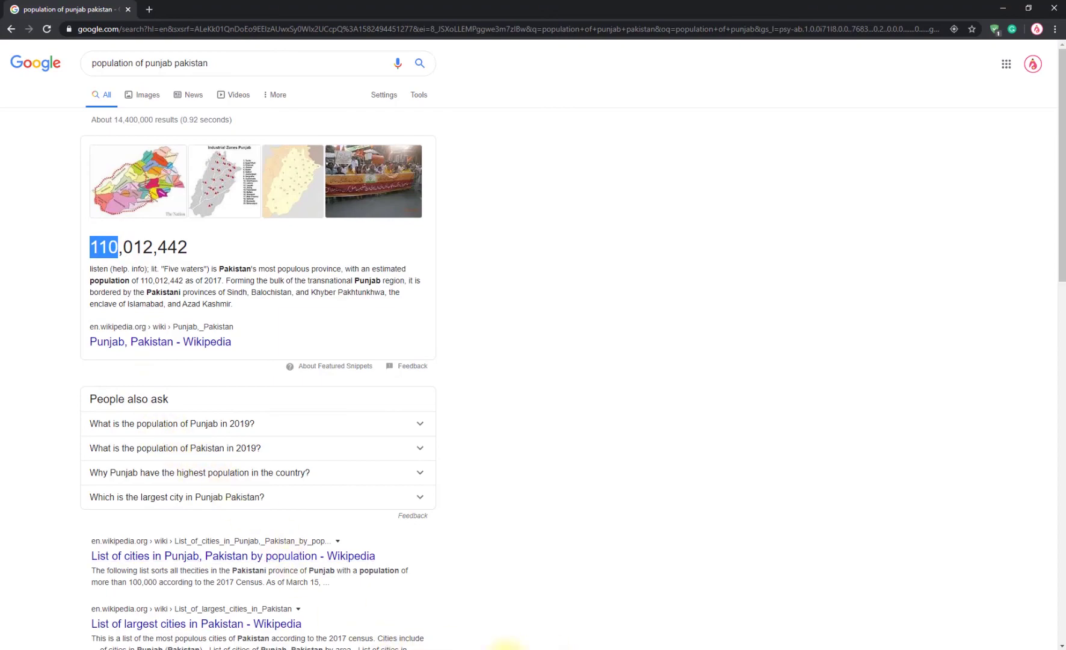
key("alt+Tab")
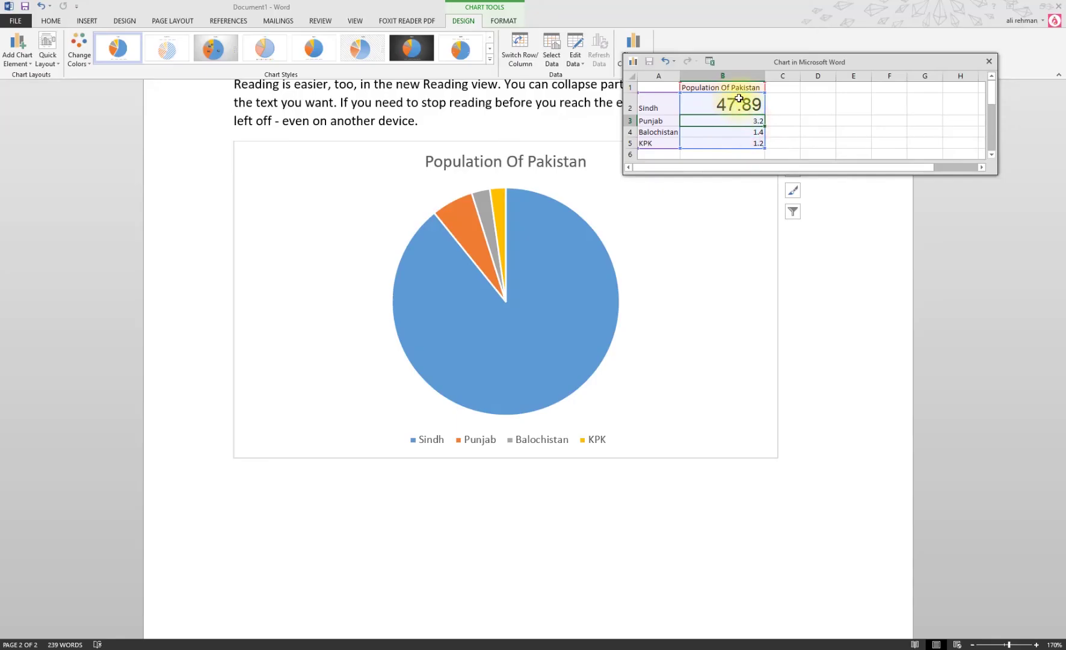
left_click(743, 122)
key("ctrl+v")
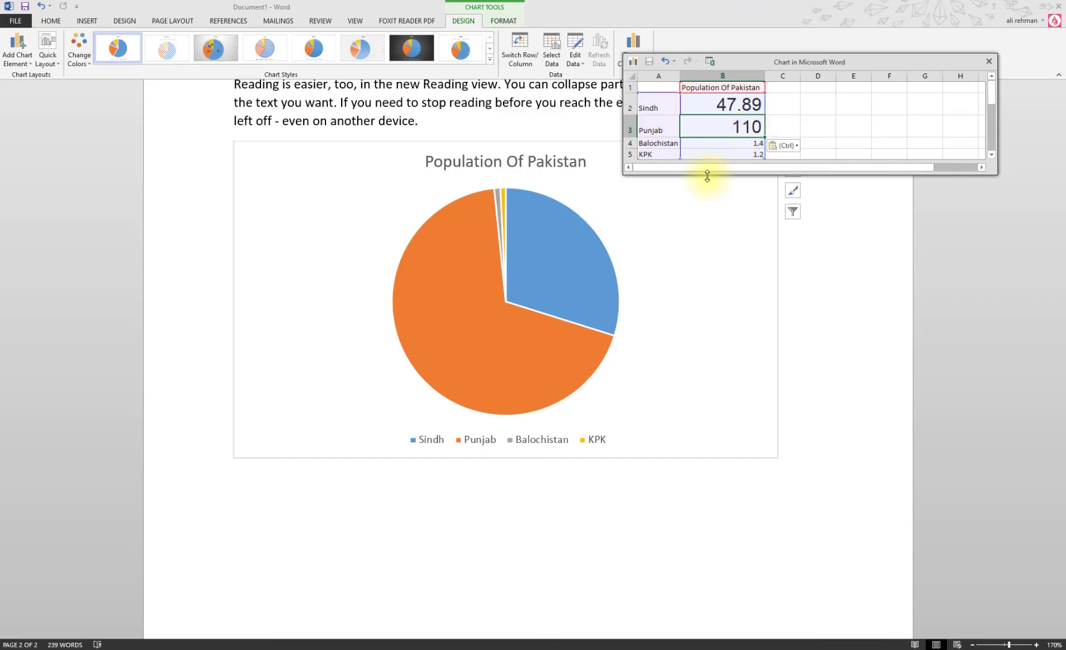
key("alt+Tab")
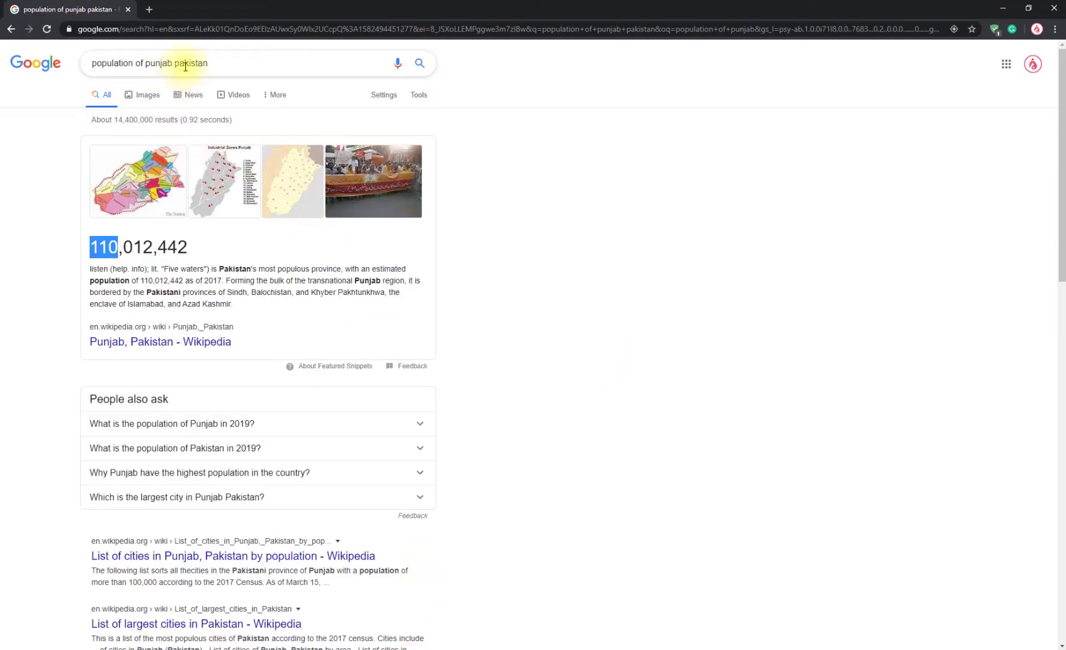
Step: Search Balochistan's 2019 population and paste 12 into its cell B4
left_click(175, 61)
double_click(147, 63)
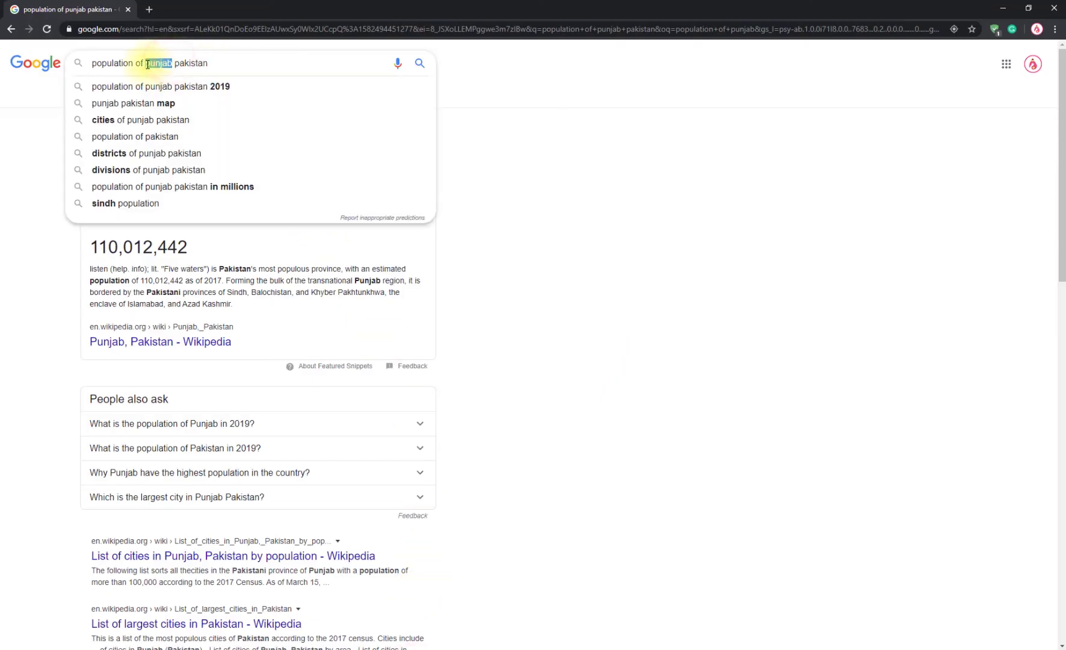
type("baloc")
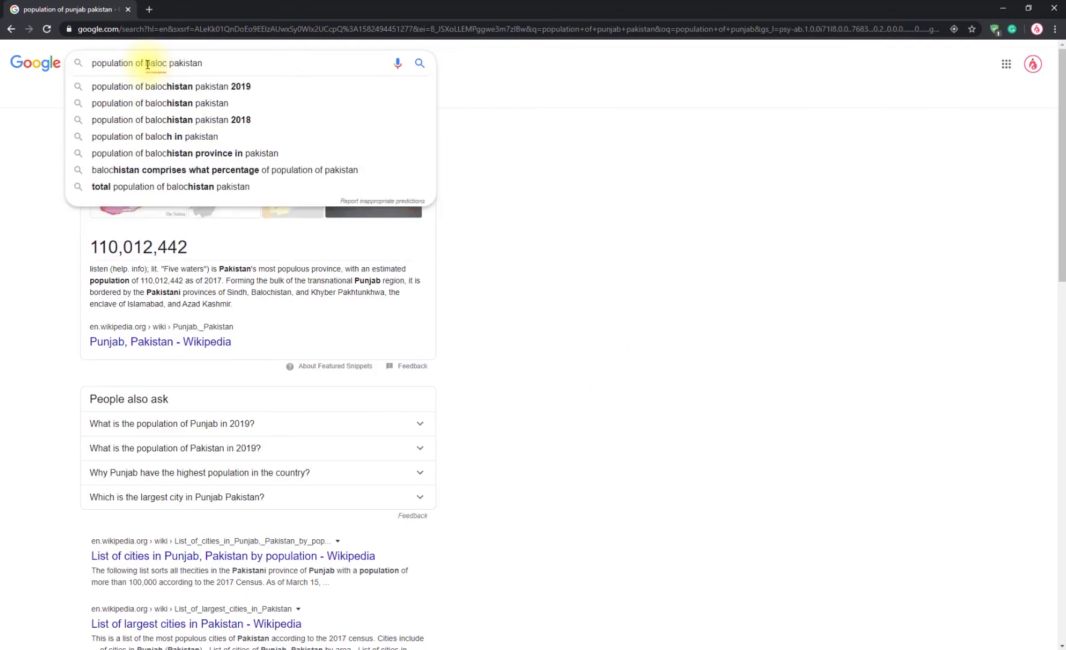
type("hi")
key("Down")
key("Return")
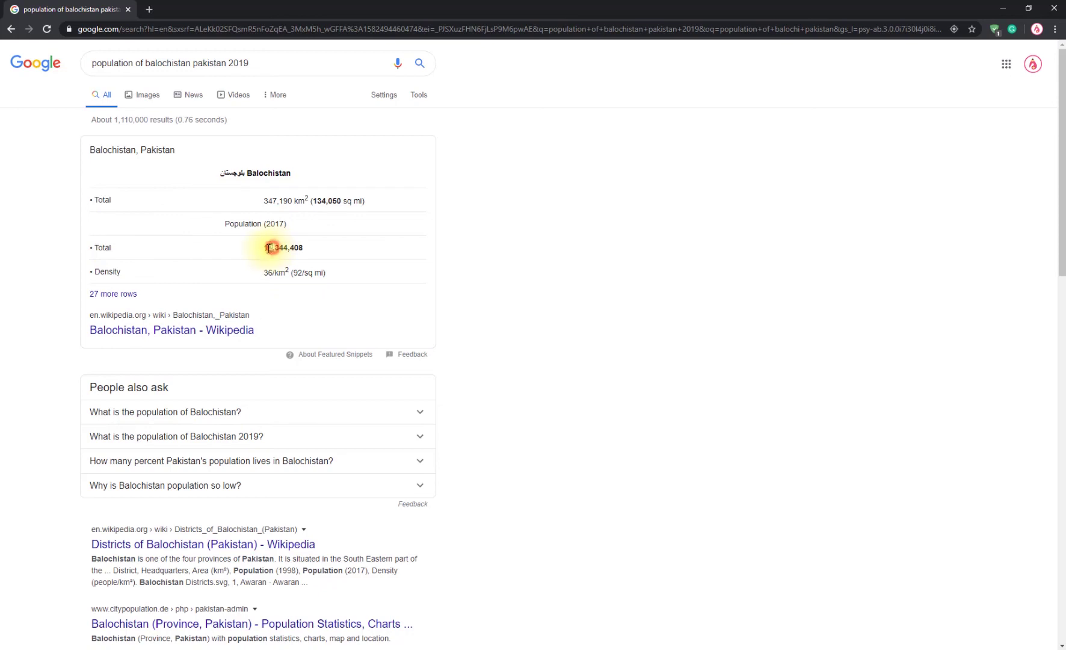
left_click_drag(269, 248, 273, 248)
key("ctrl+c")
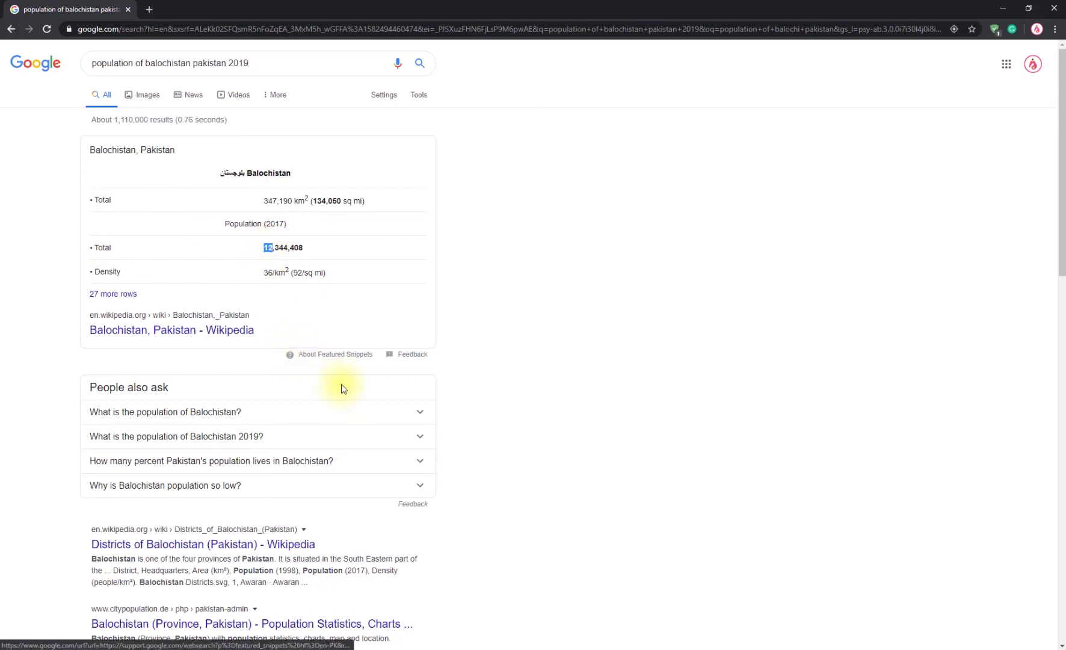
key("alt+Tab")
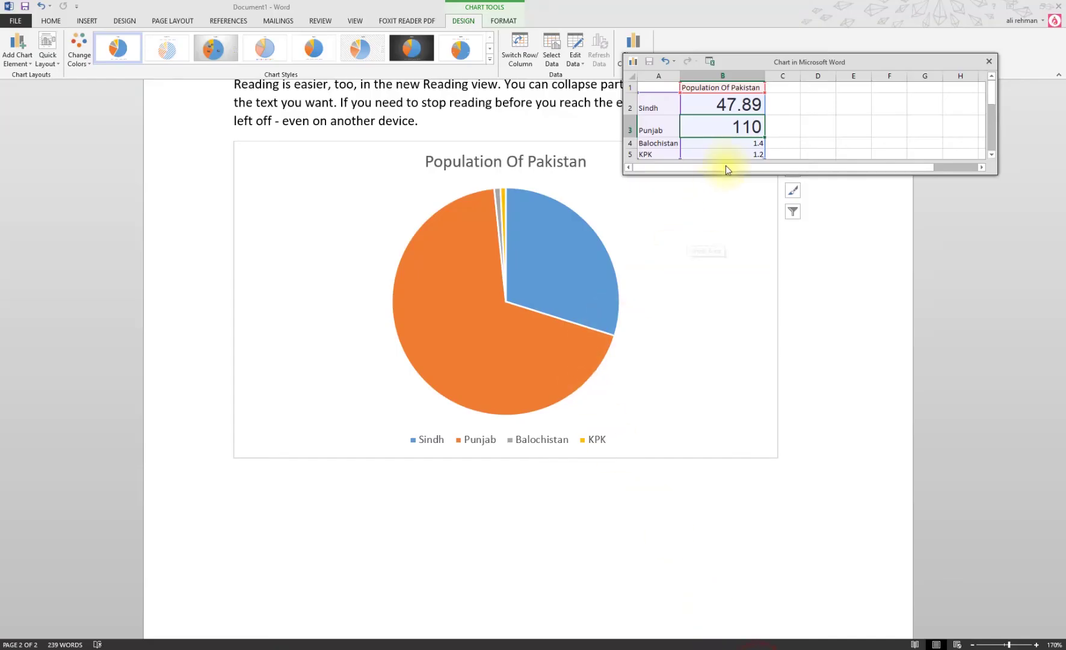
left_click(745, 143)
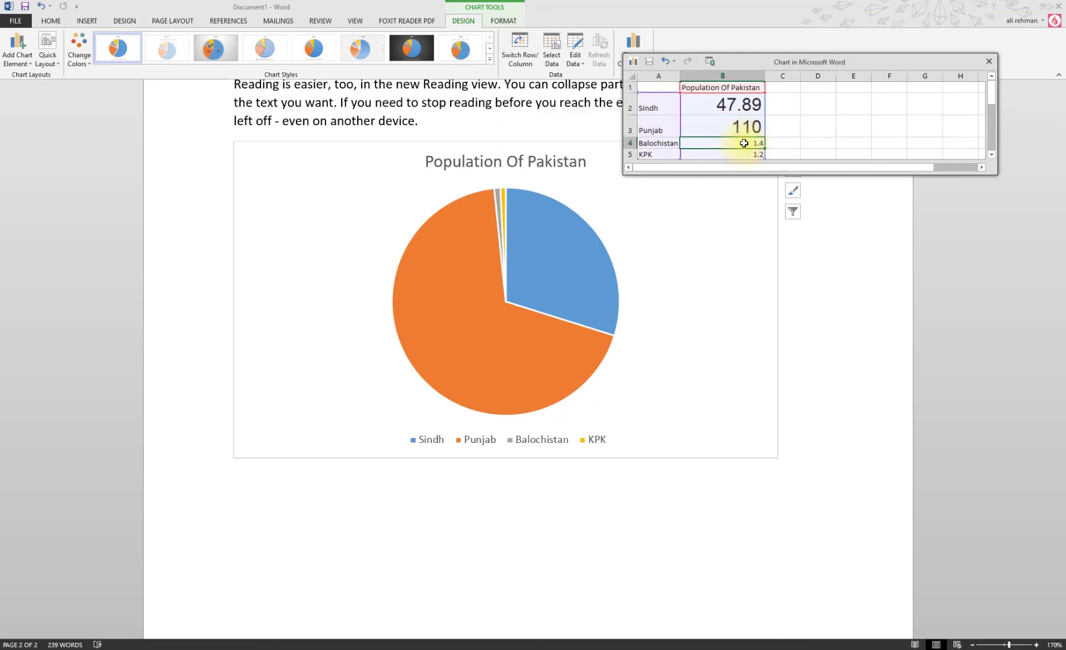
key("ctrl+v")
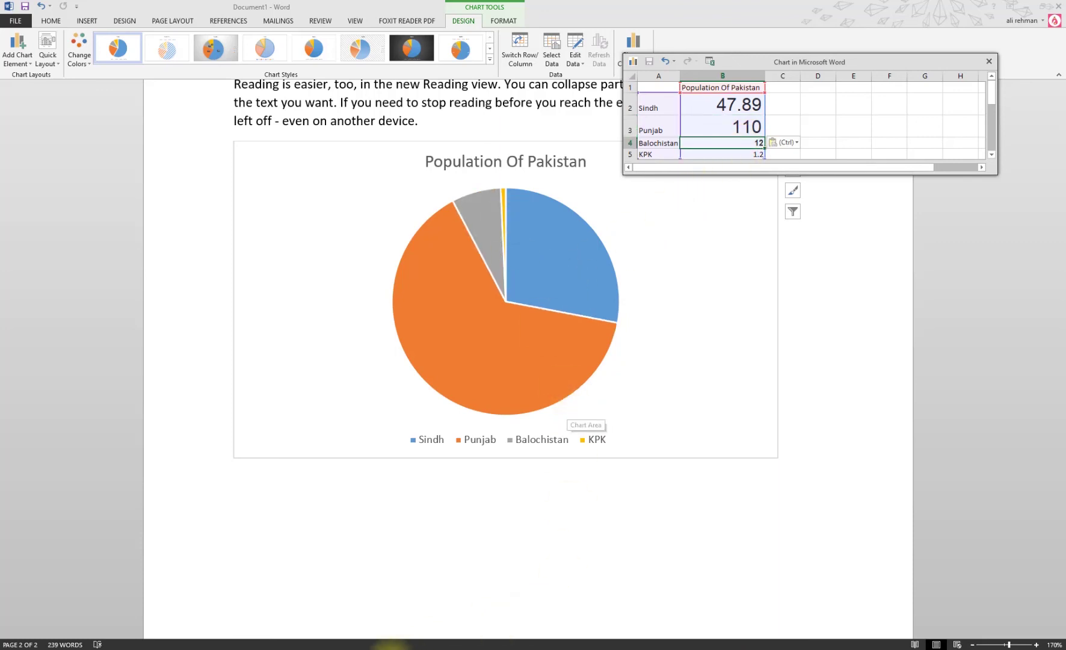
Step: Search KPK's population and paste 35 as KPK's value in the chart data
left_click(415, 648)
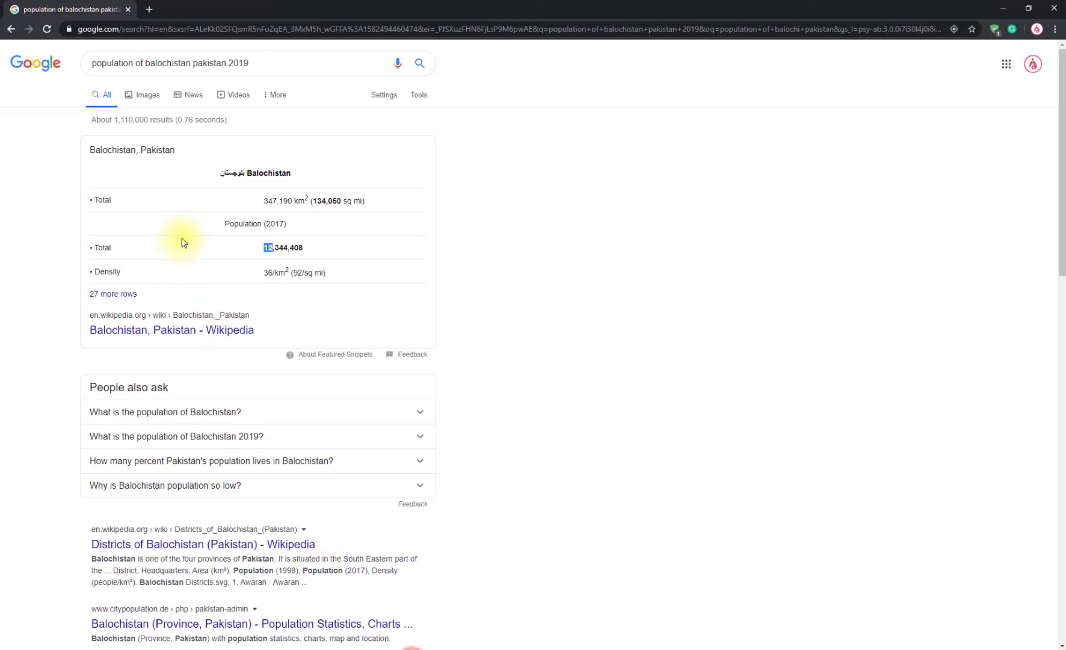
double_click(182, 62)
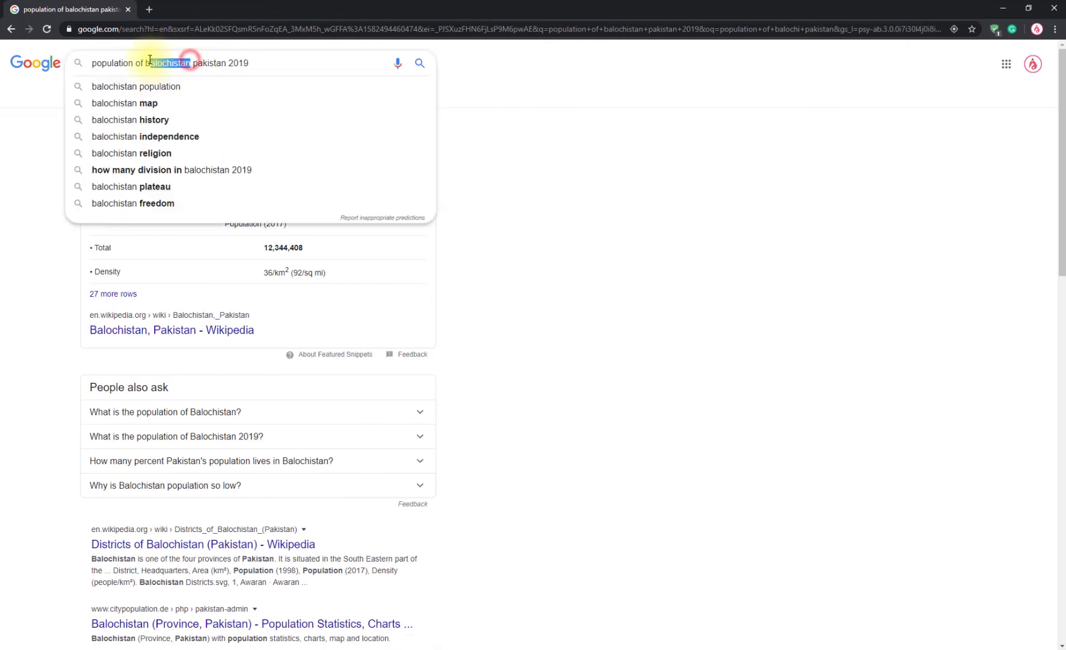
type("kp")
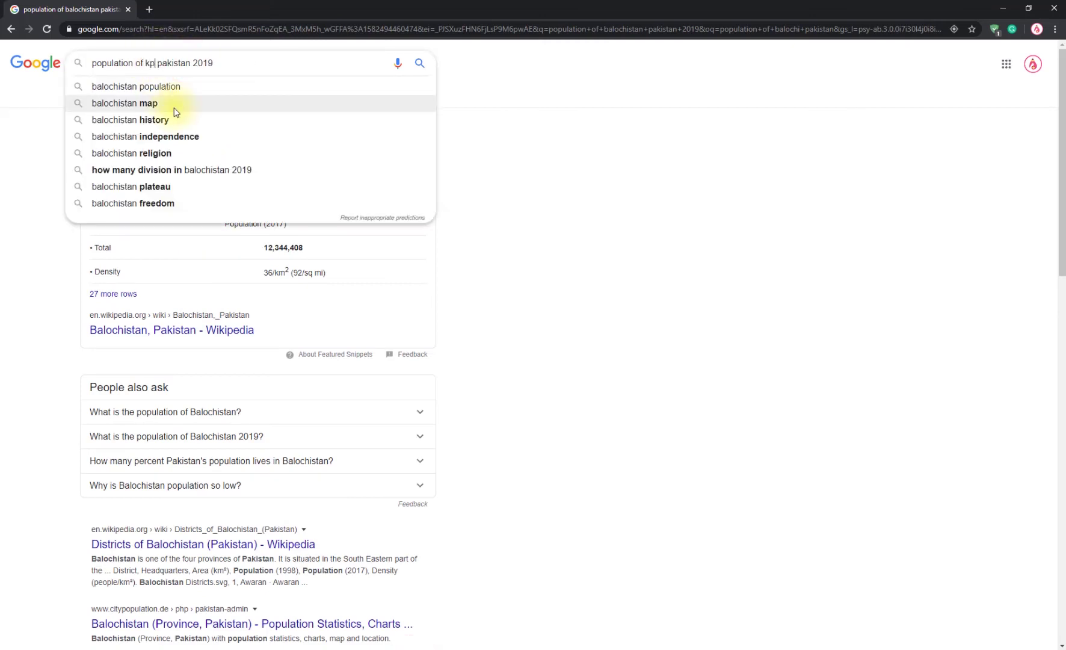
type("k")
key("Return")
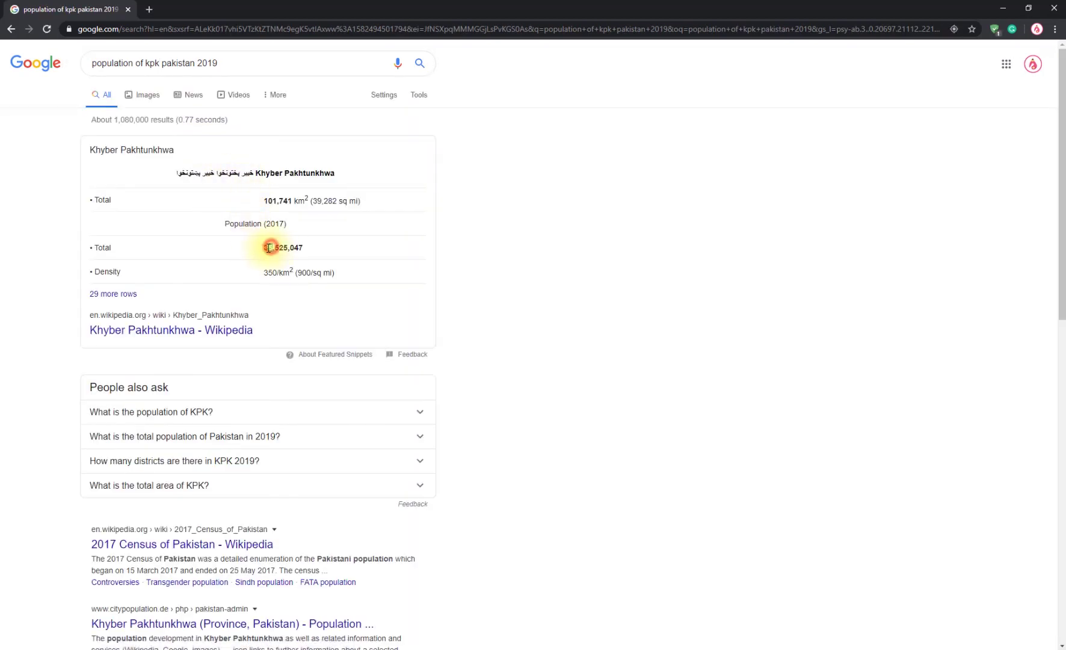
double_click(268, 247)
key("ctrl+c")
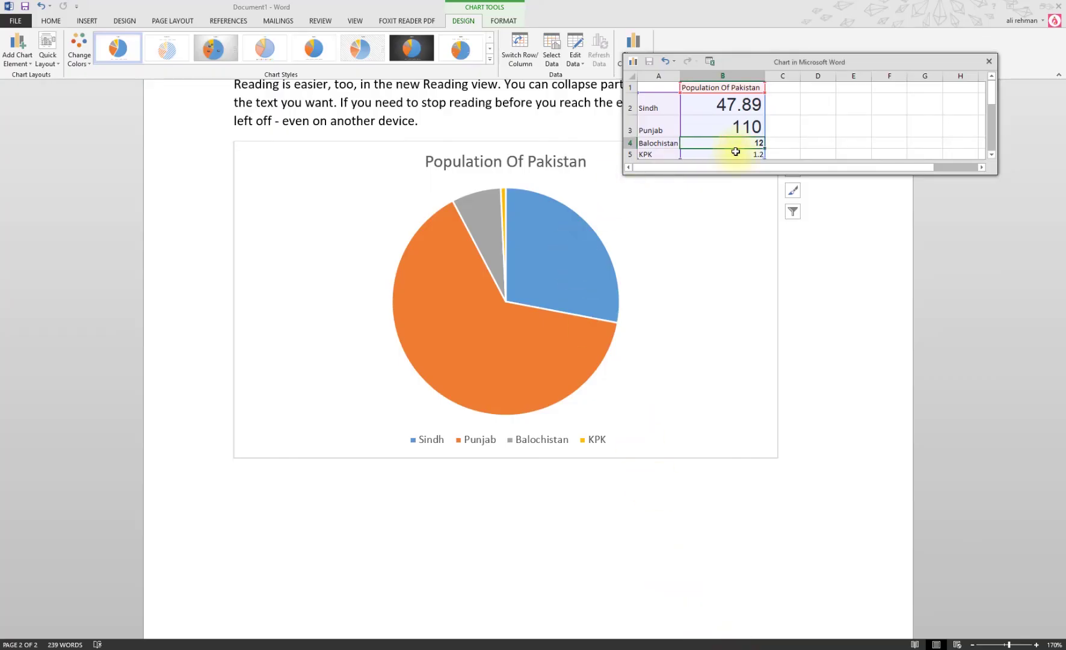
left_click(735, 152)
key("ctrl+v")
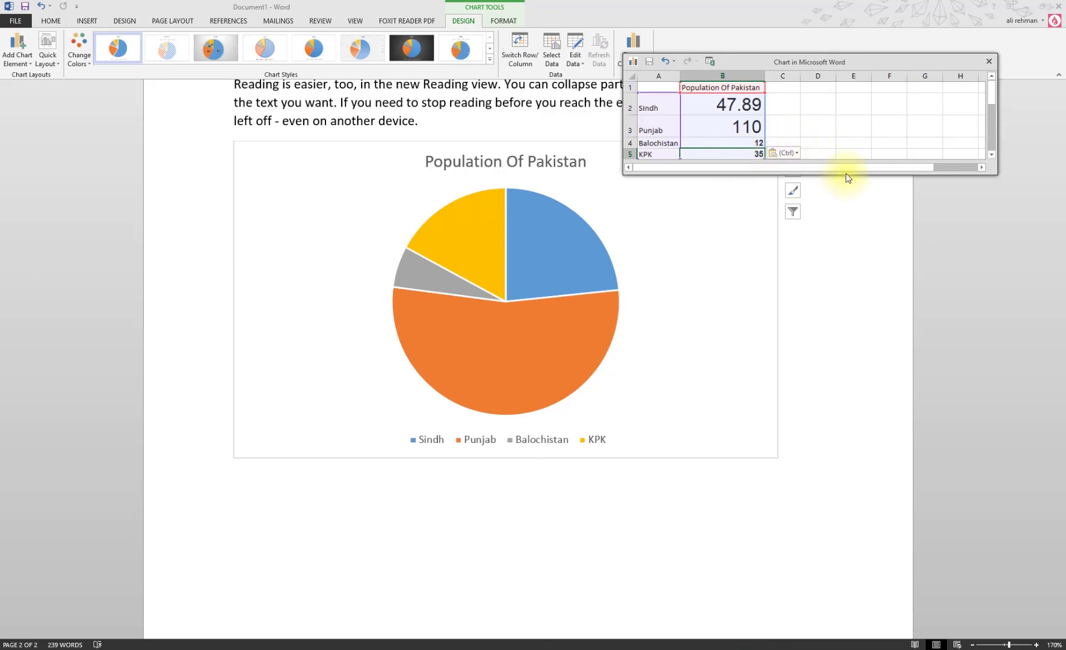
Step: Enlarge the data window to check the rows, then close the chart's data sheet
left_click_drag(848, 174, 847, 226)
left_click(782, 175)
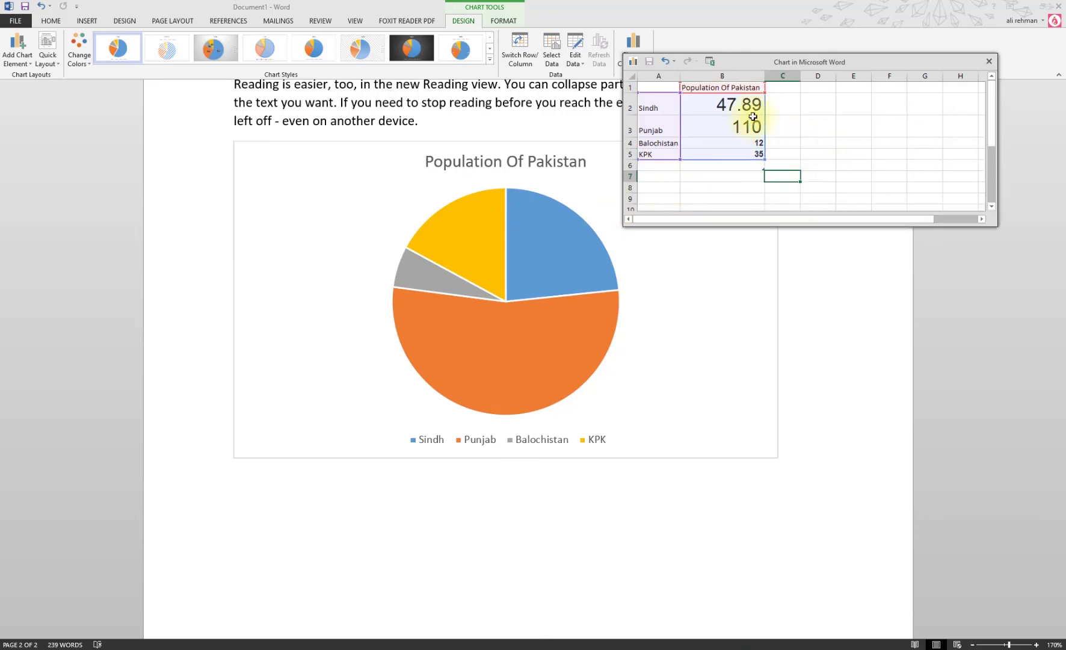
left_click(989, 61)
key("alt+Tab")
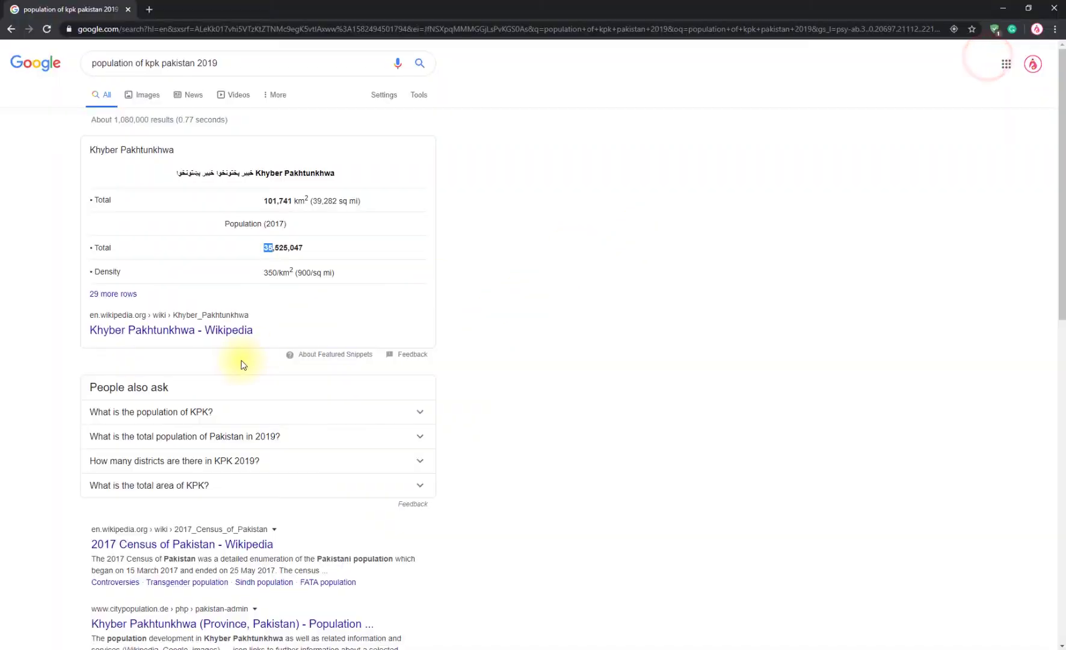
key("alt+Tab")
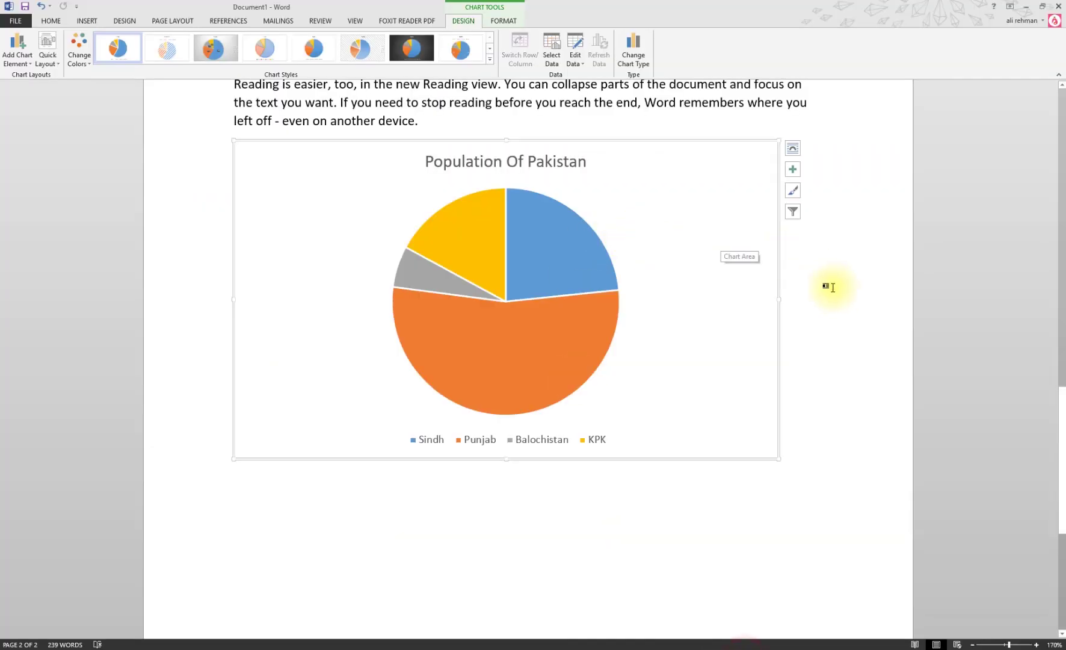
left_click(836, 291)
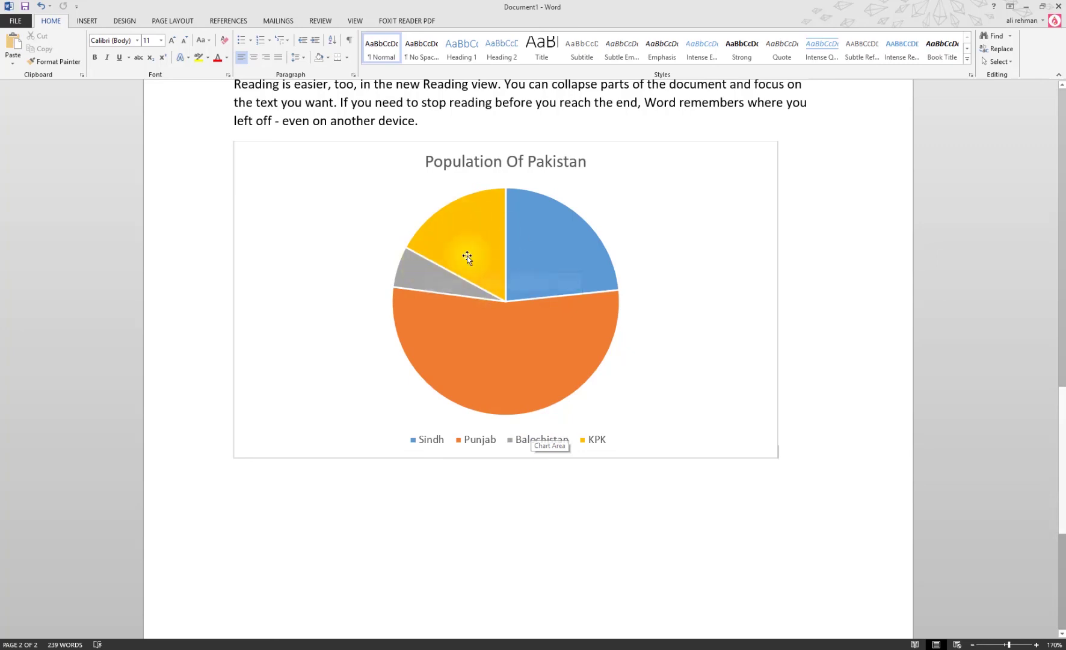
left_click(730, 171)
left_click(792, 212)
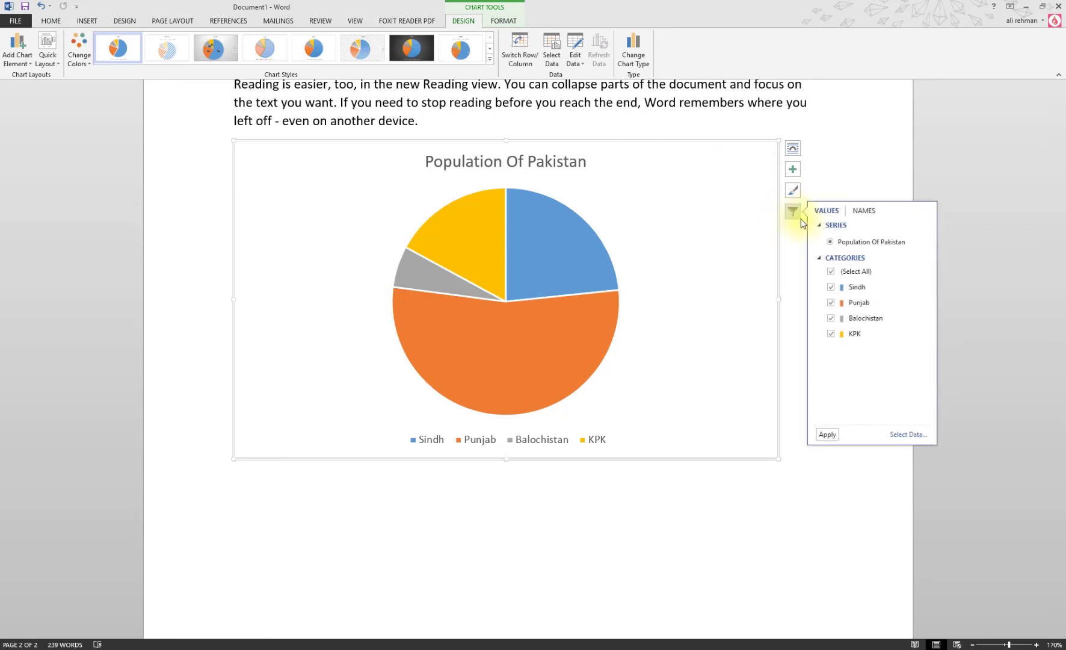
left_click(830, 274)
left_click(830, 287)
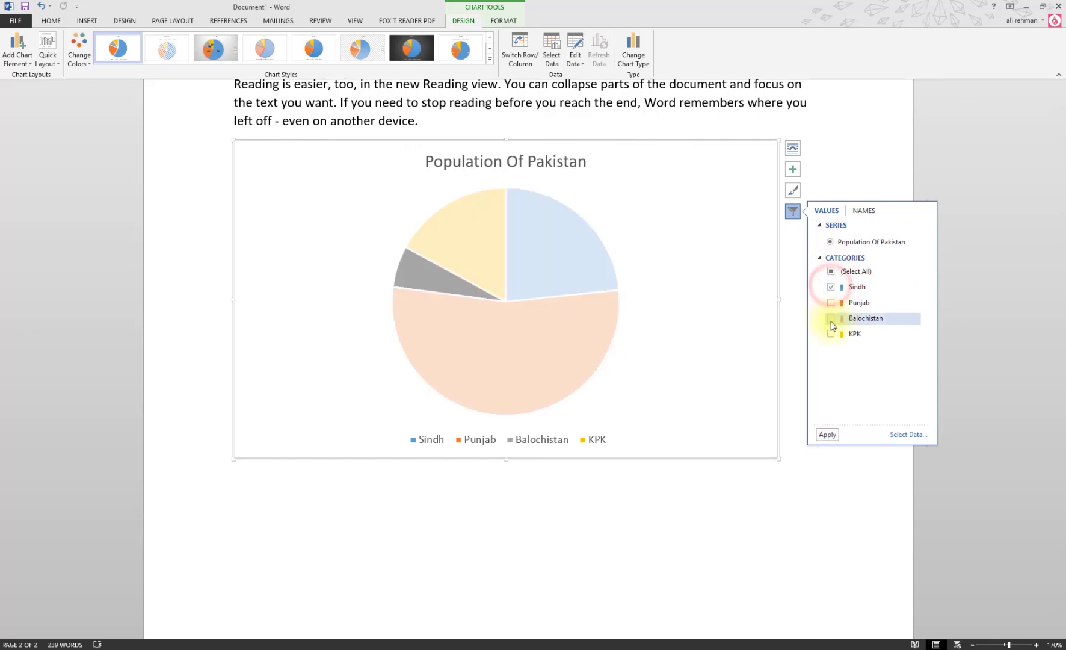
left_click(830, 318)
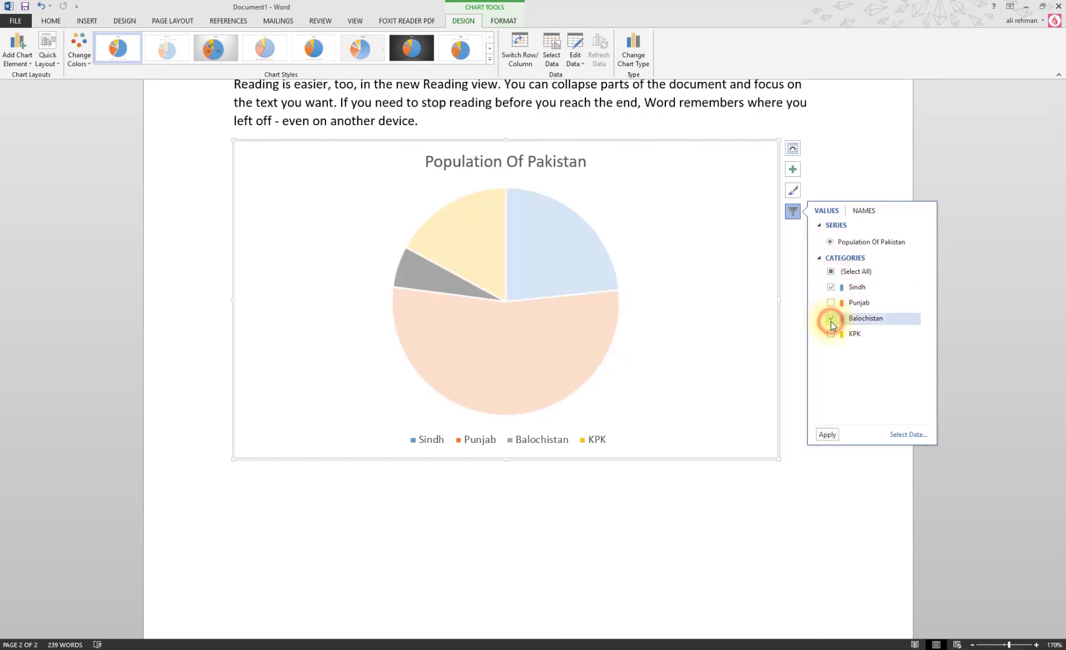
left_click(828, 433)
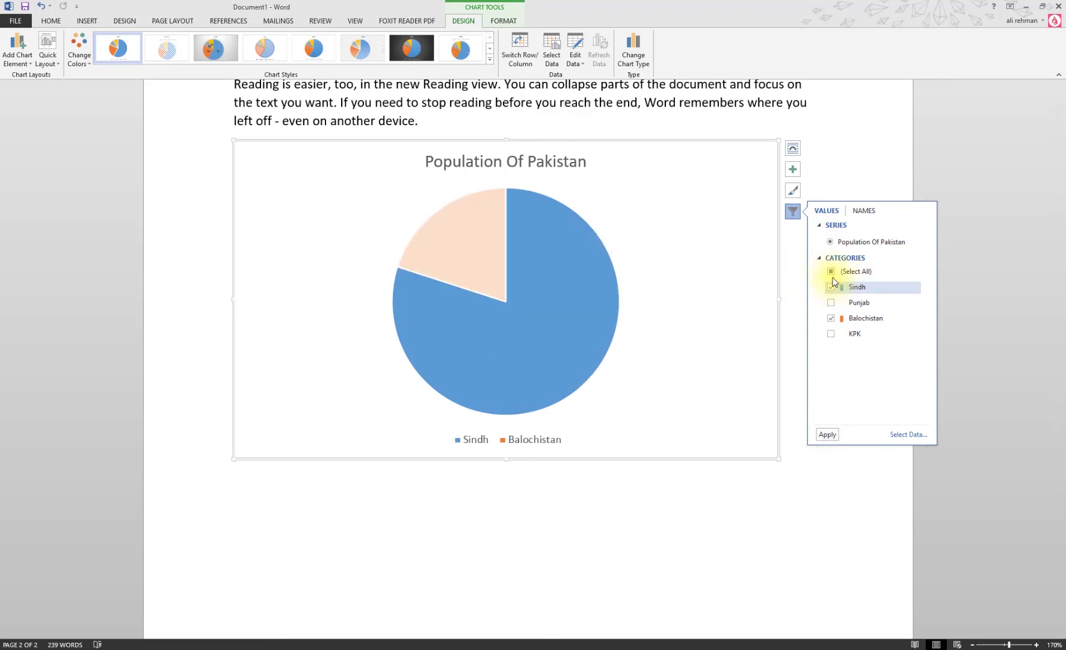
left_click(831, 301)
left_click(831, 287)
left_click(827, 434)
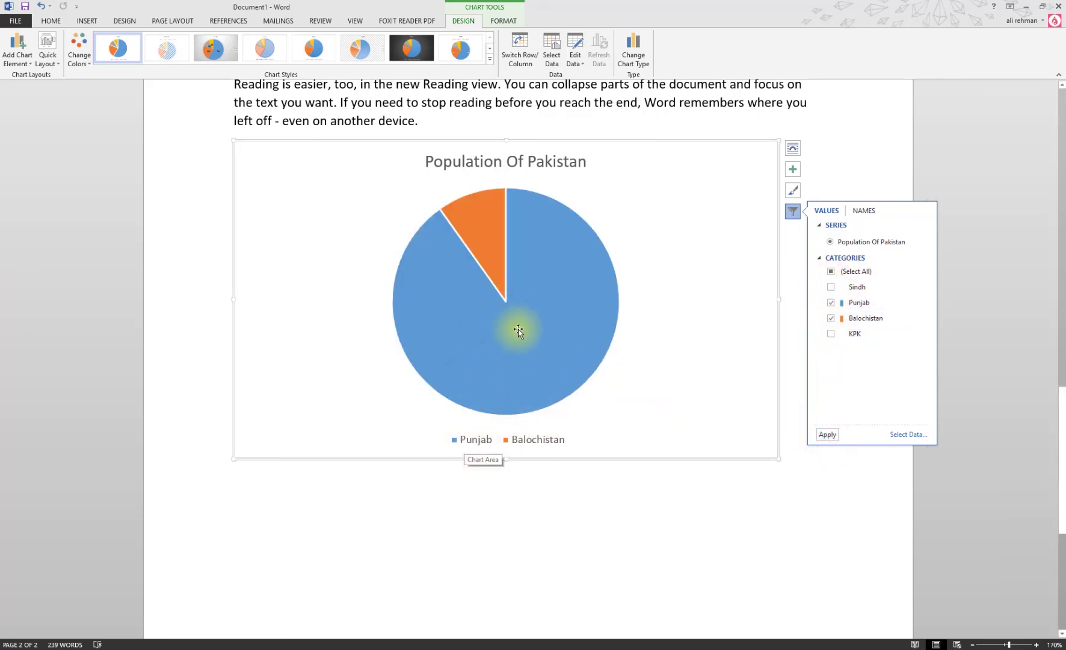
mouse_move(490, 219)
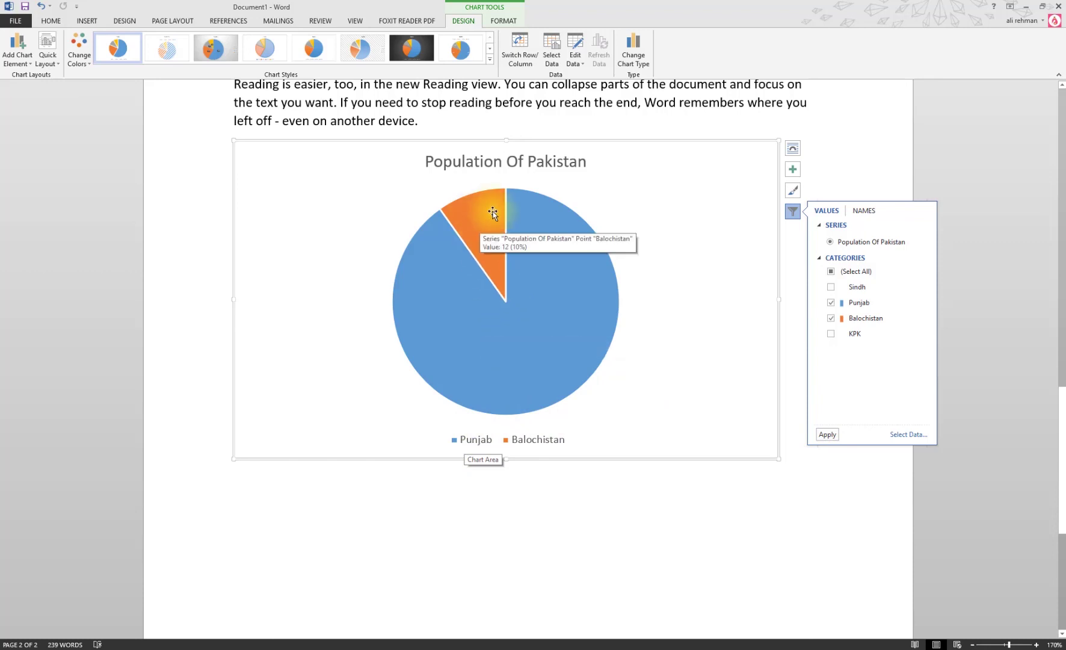
left_click(831, 334)
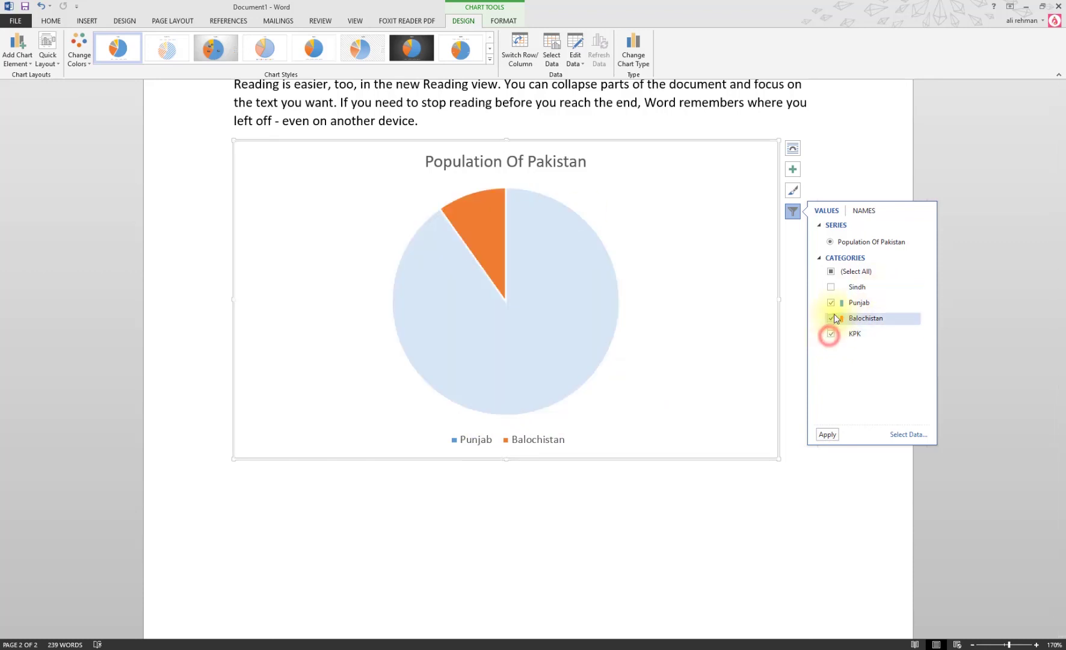
left_click(830, 288)
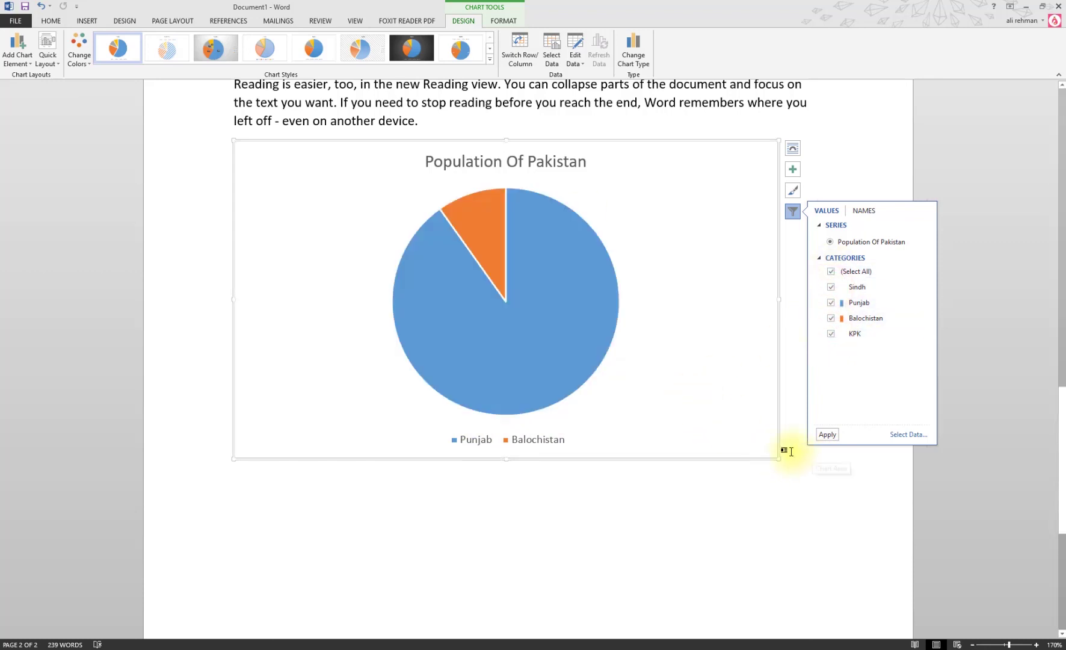
left_click(827, 434)
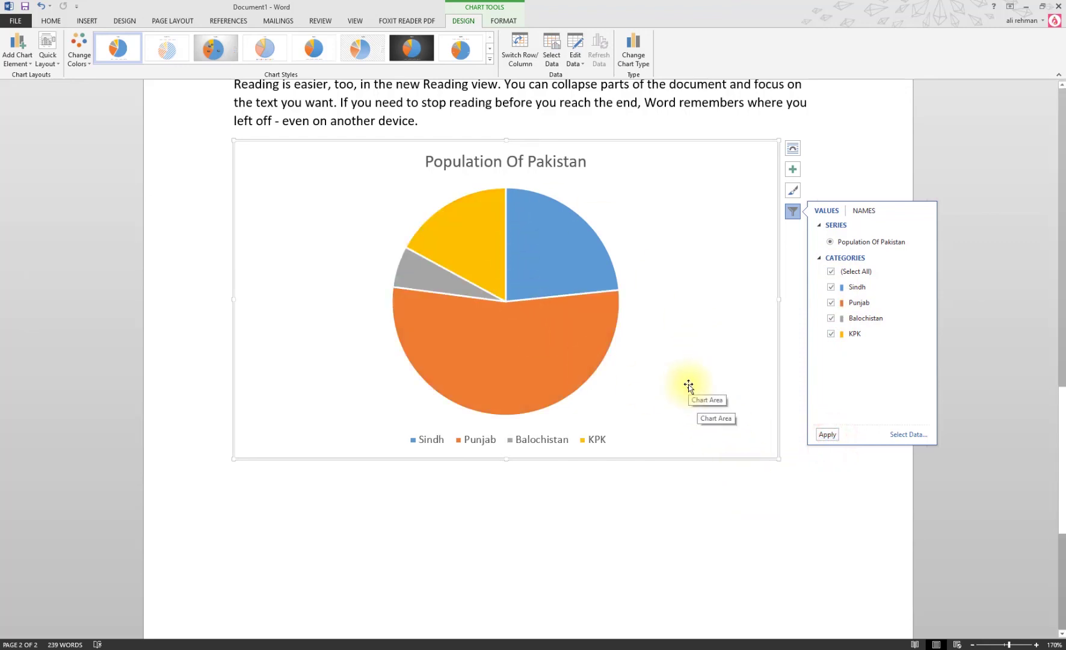
Step: Deselect the chart, then select the Population Of Pakistan pie chart
left_click(845, 497)
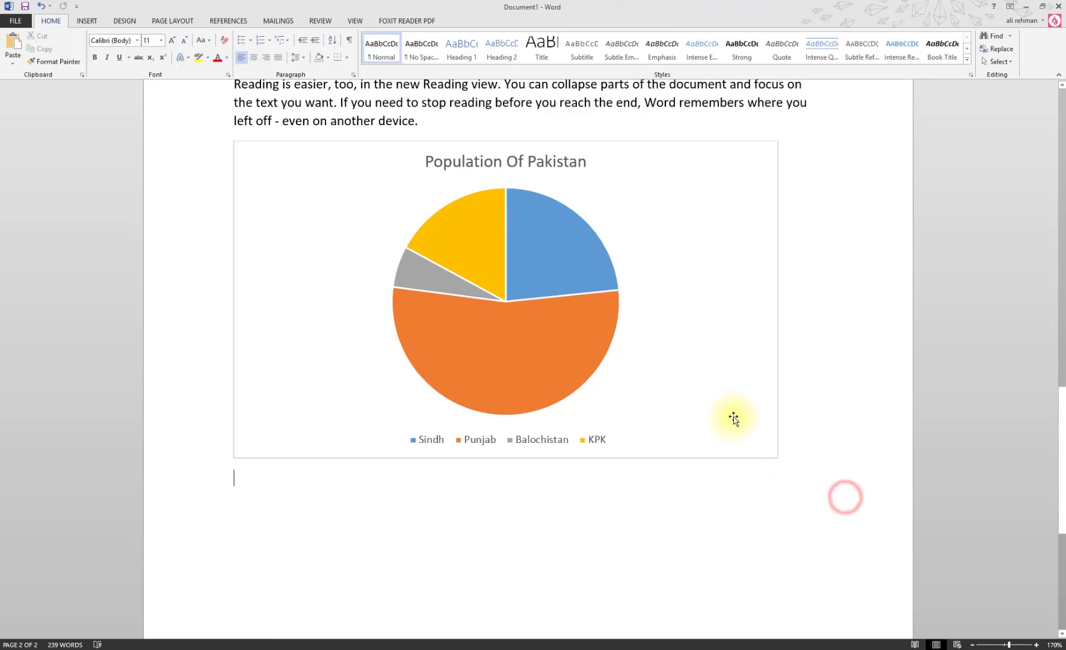
left_click(775, 387)
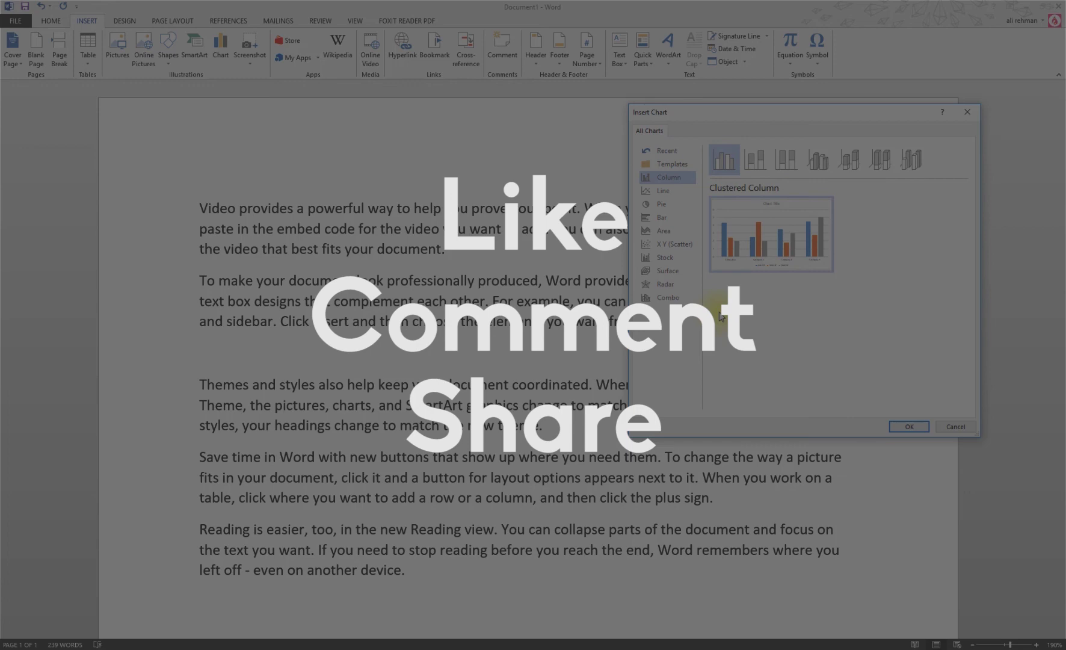
Step: Insert the clustered column chart and label the year categories 2017 through 2021
left_click(905, 432)
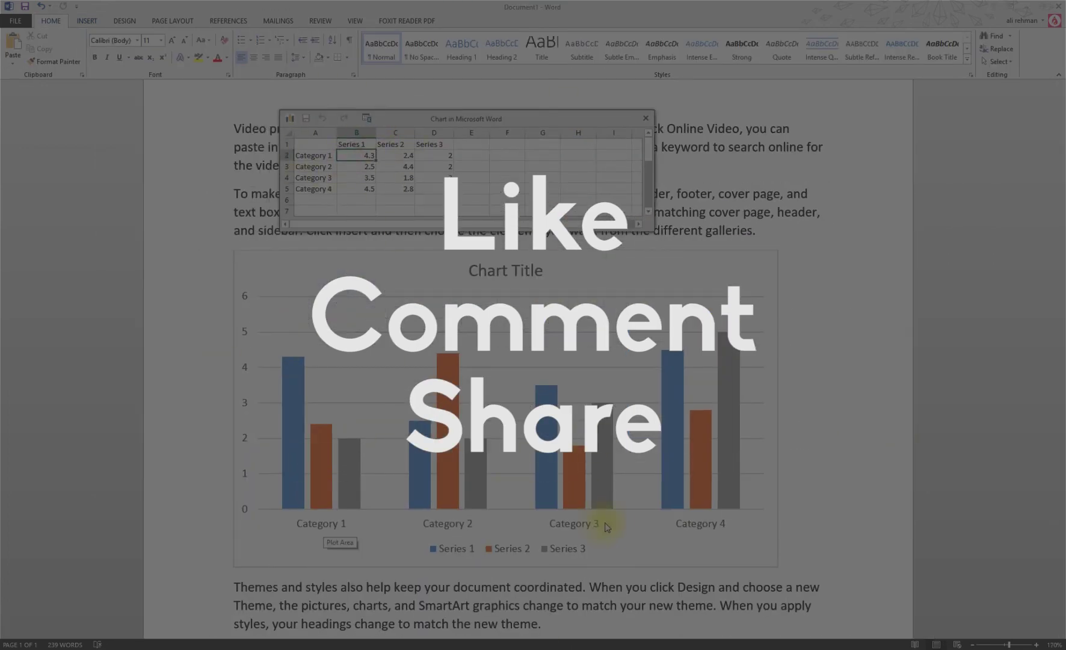
left_click(327, 157)
type("2017")
key("Return")
key("Return")
type("2021")
key("Return")
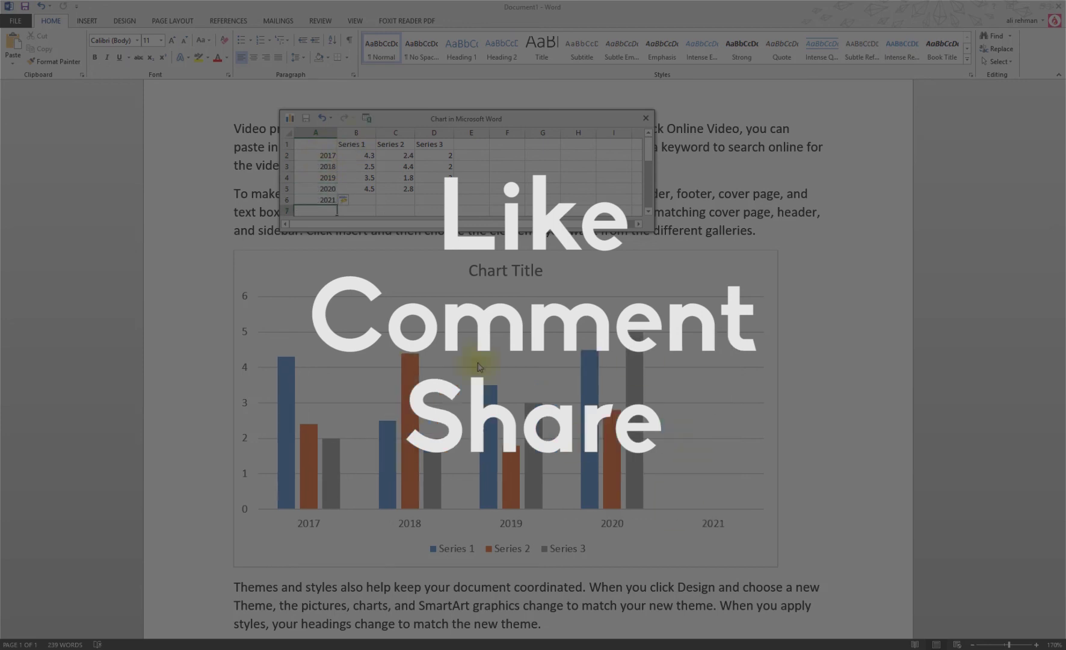
Step: Enter the four batsmen's names as the chart's series headers
left_click(356, 144)
type("Azam")
key("Tab")
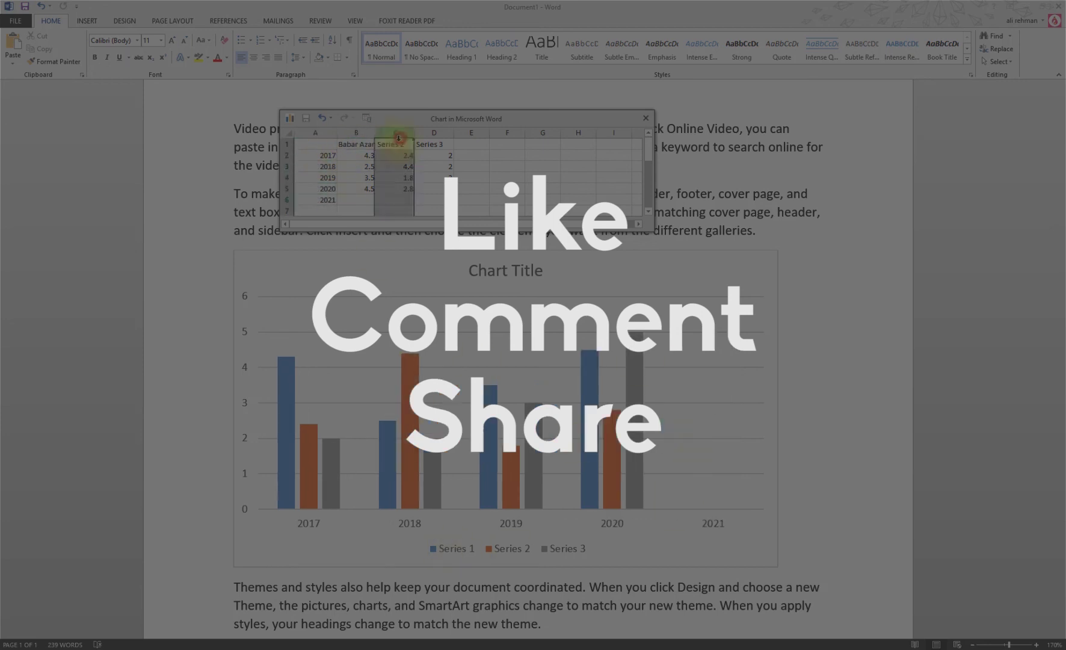
type("Abid Ali\tAzhar Ali")
left_click(488, 144)
type("Shoaib Malik")
key("Return")
Step: Enter run totals: 1520, 1320, 4500, 2000, 1600 and 451, 625, 1225, 3300, 1400, plus 2500
left_click(362, 156)
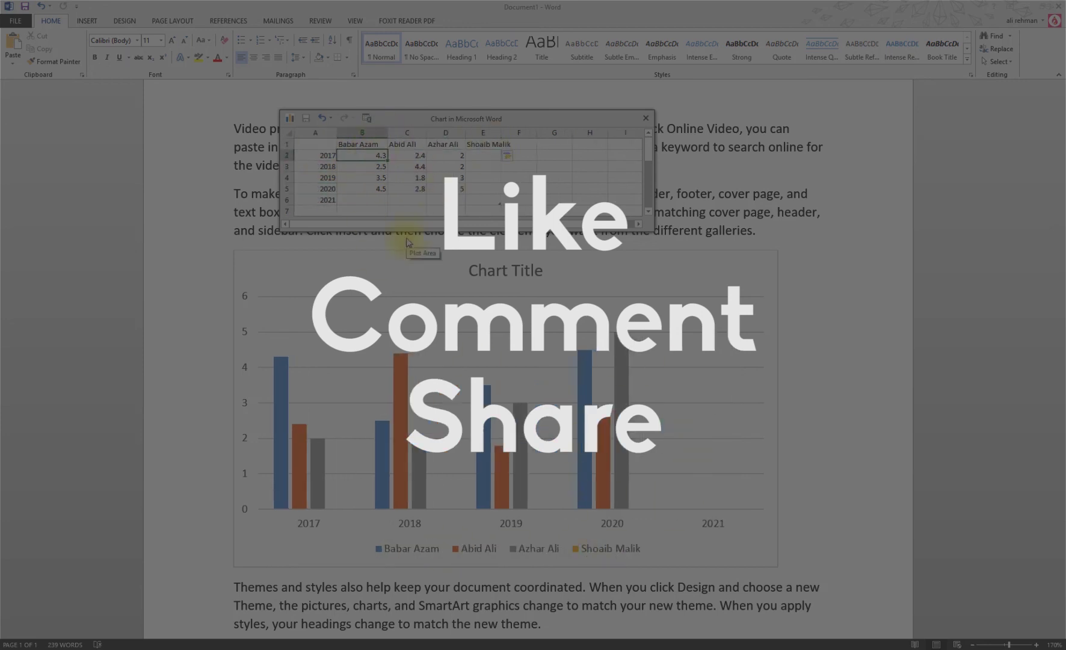
type("1520 1320 4500 2000 1600")
left_click(407, 155)
type("451 625 1225 3300 ")
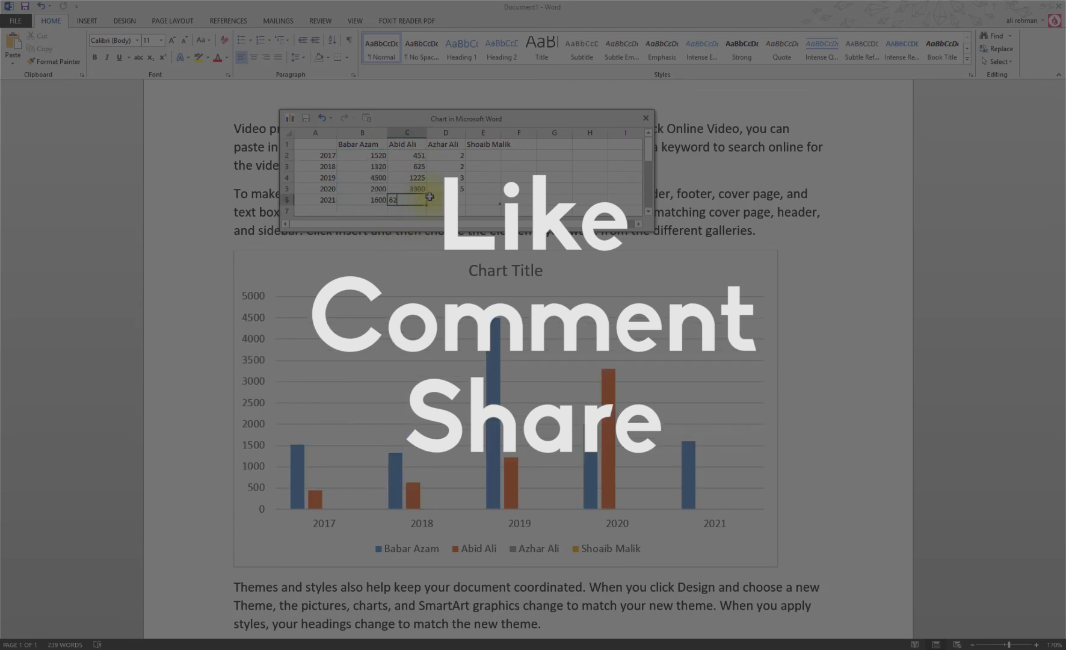
type("1400")
left_click(362, 177)
type("2500")
left_click(461, 155)
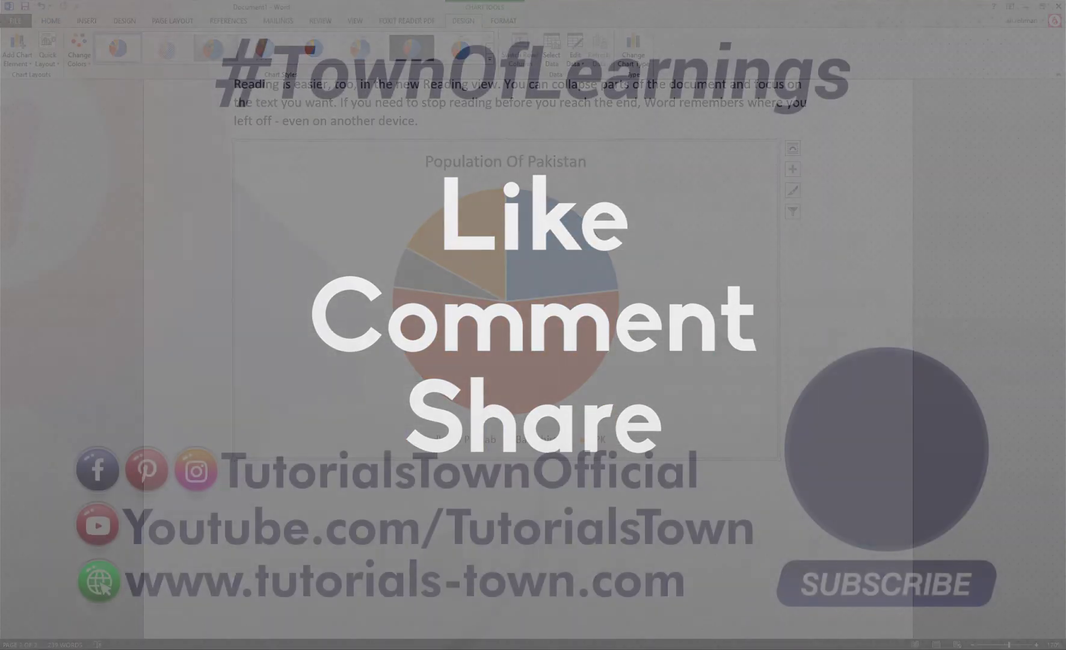